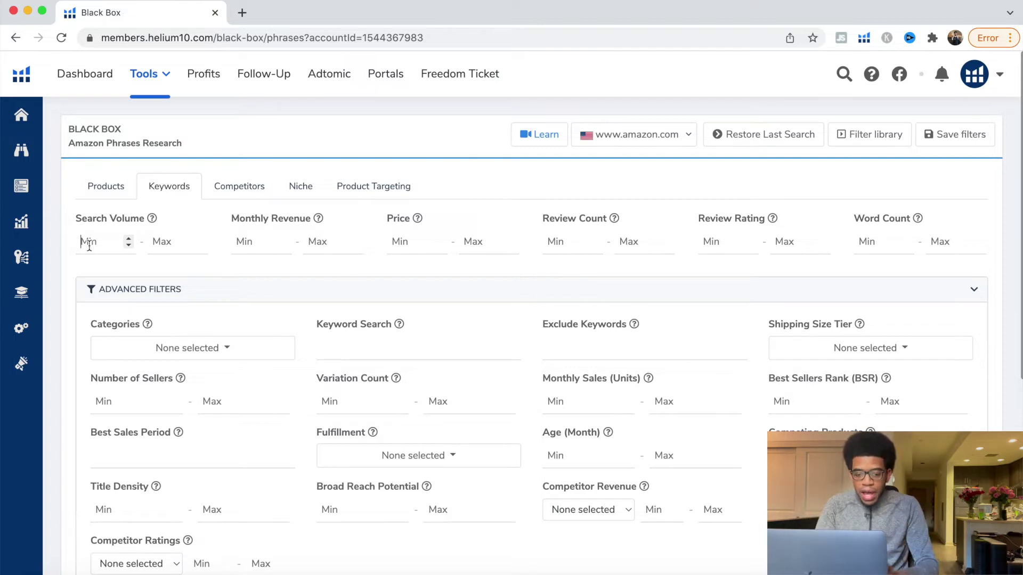
- Set the minimum search volume to 10000 and the minimum monthly revenue to 10000 in the keyword filters
type("1")
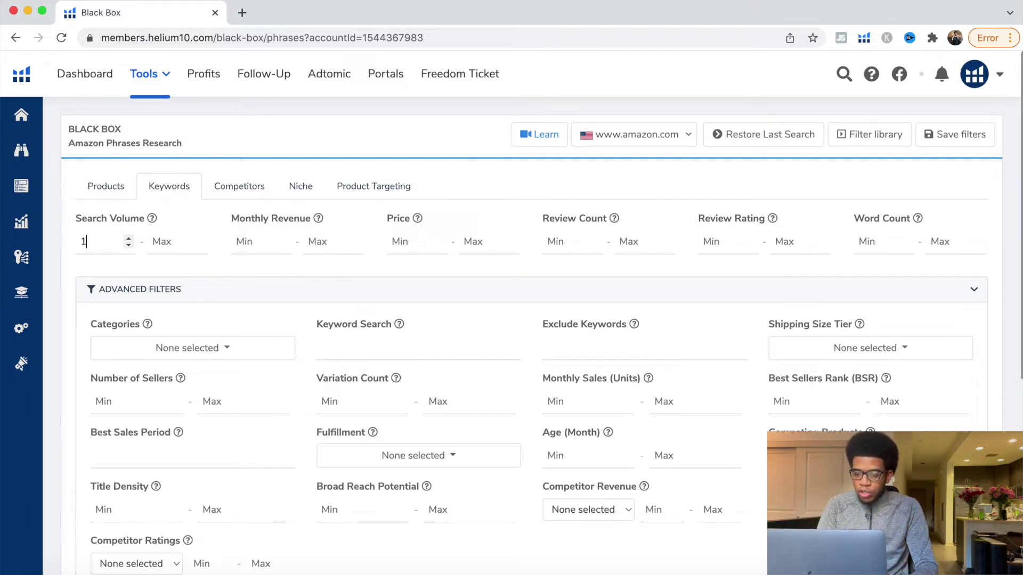
type("0000")
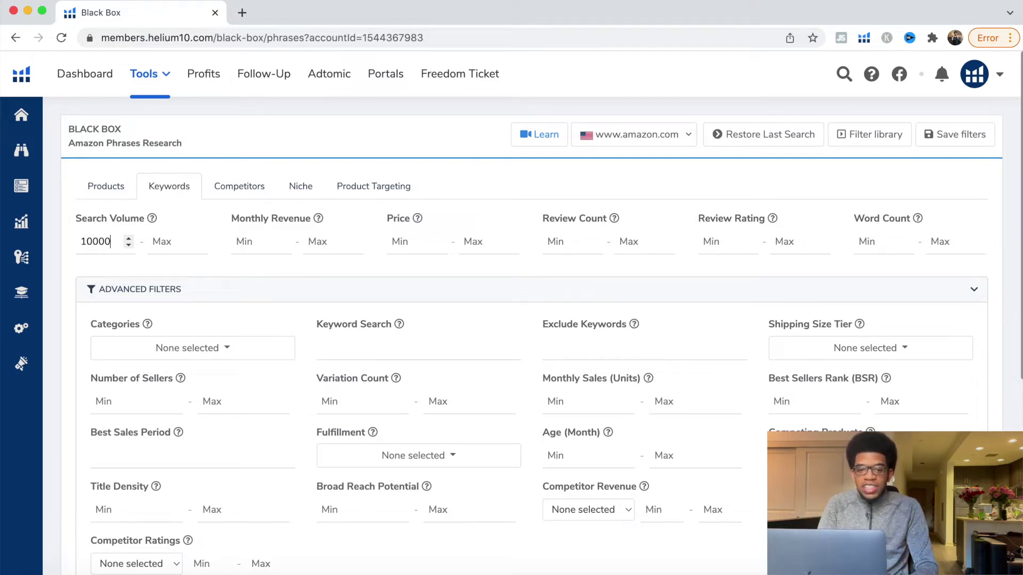
left_click(92, 242)
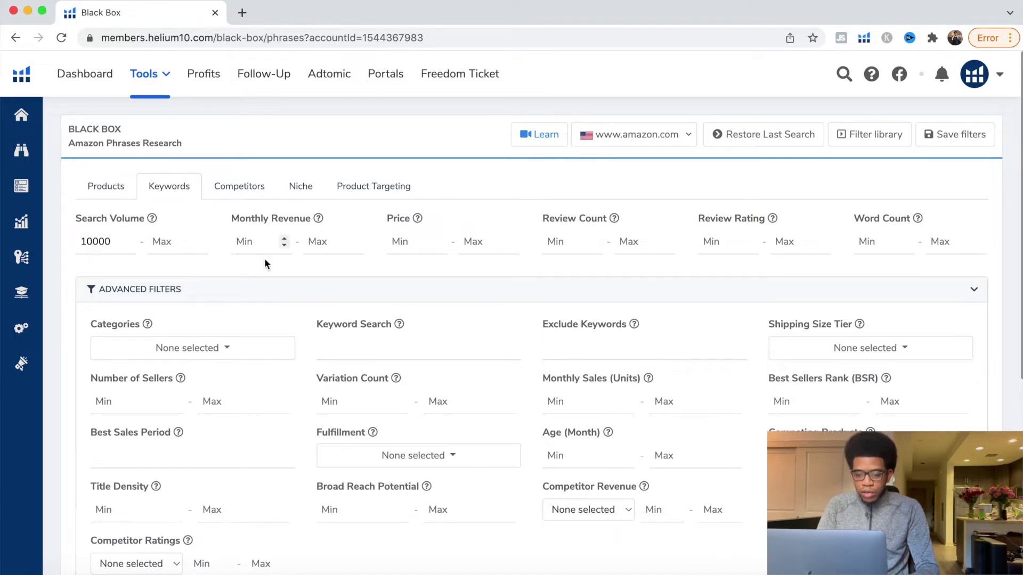
type("10000")
left_click(330, 243)
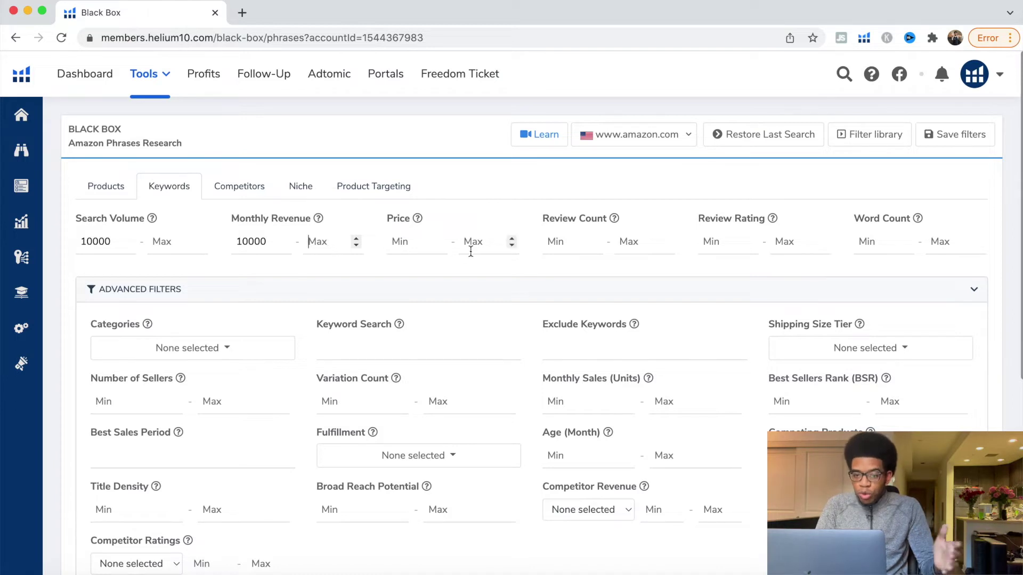
- Set the price range from 20 to 70 and the maximum review count to 500
left_click(406, 241)
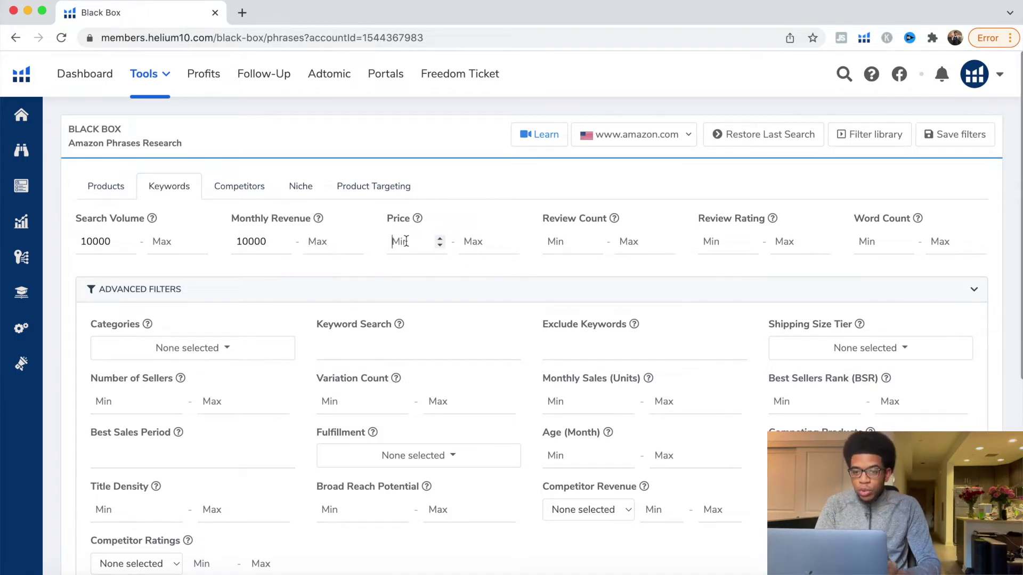
type("20")
left_click(471, 240)
type("70")
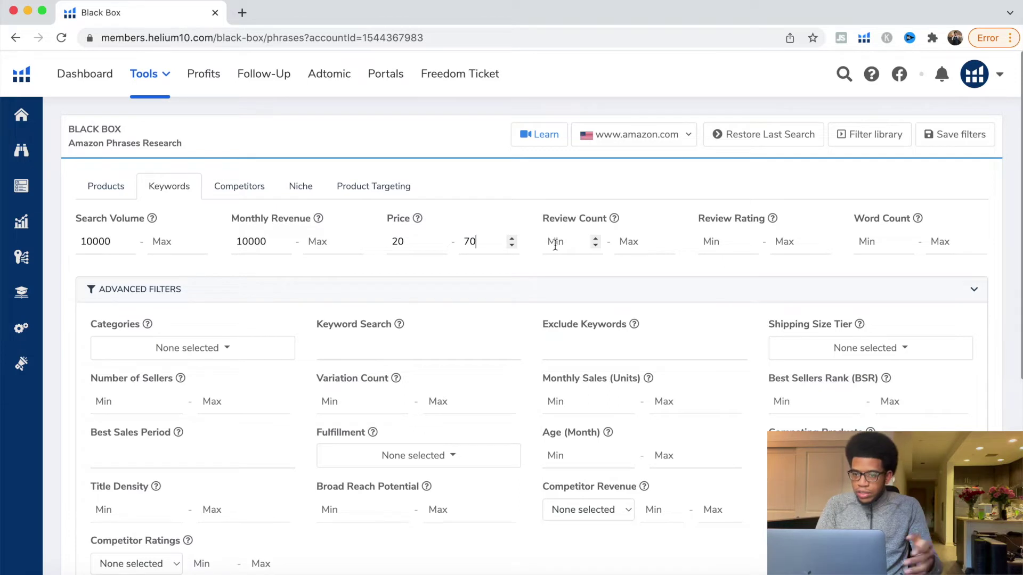
left_click(618, 244)
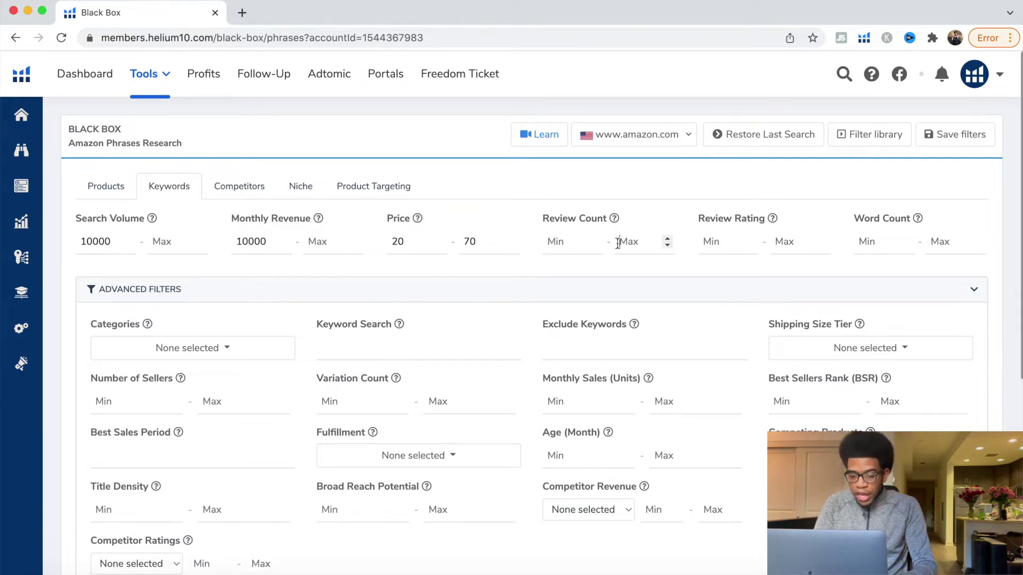
type("500")
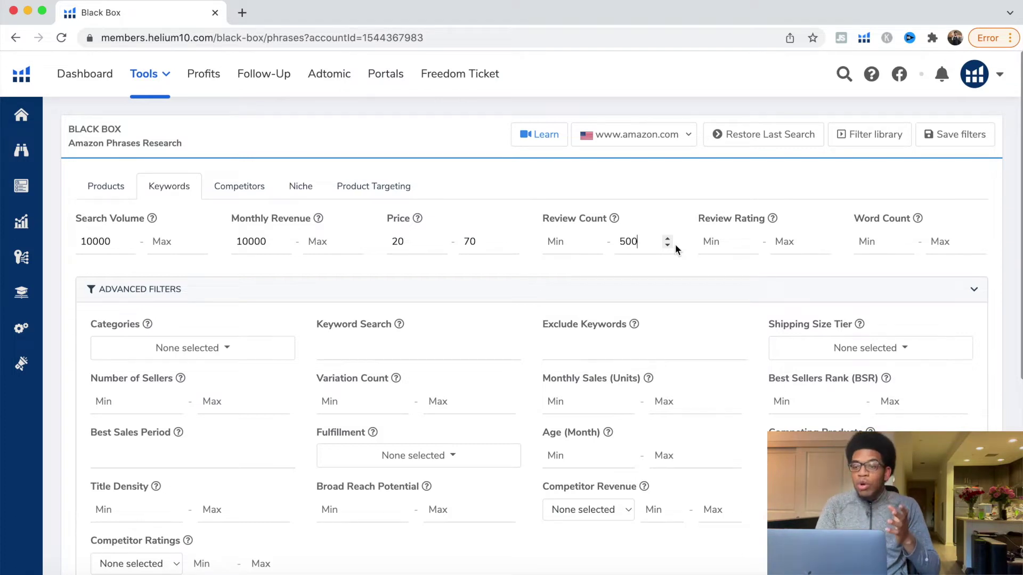
- Set the competitor revenue filter to a minimum of 2 competitors earning more than 10000
scroll(705, 282, "down", 2)
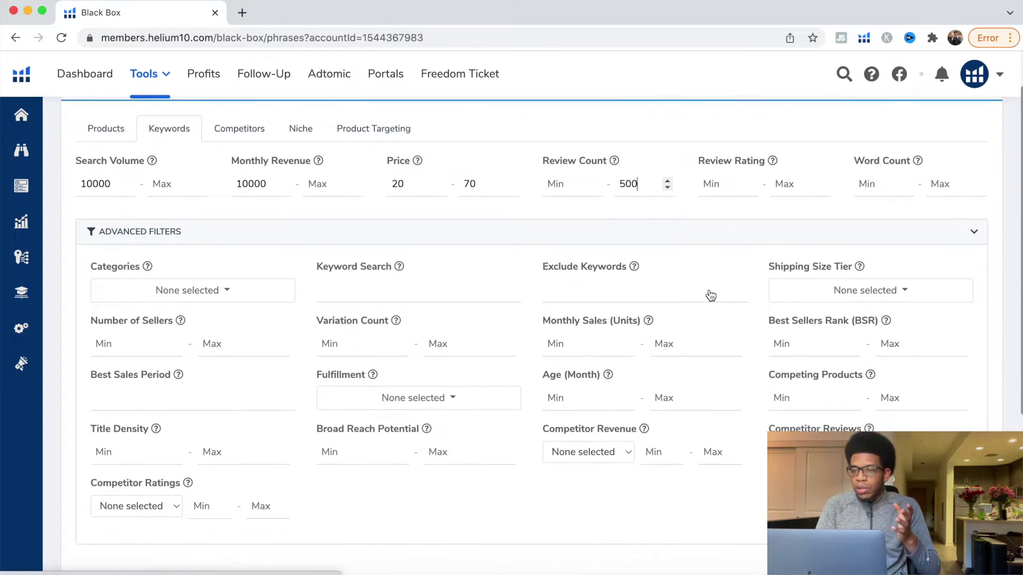
left_click_drag(698, 149, 903, 151)
scroll(612, 427, "down", 1)
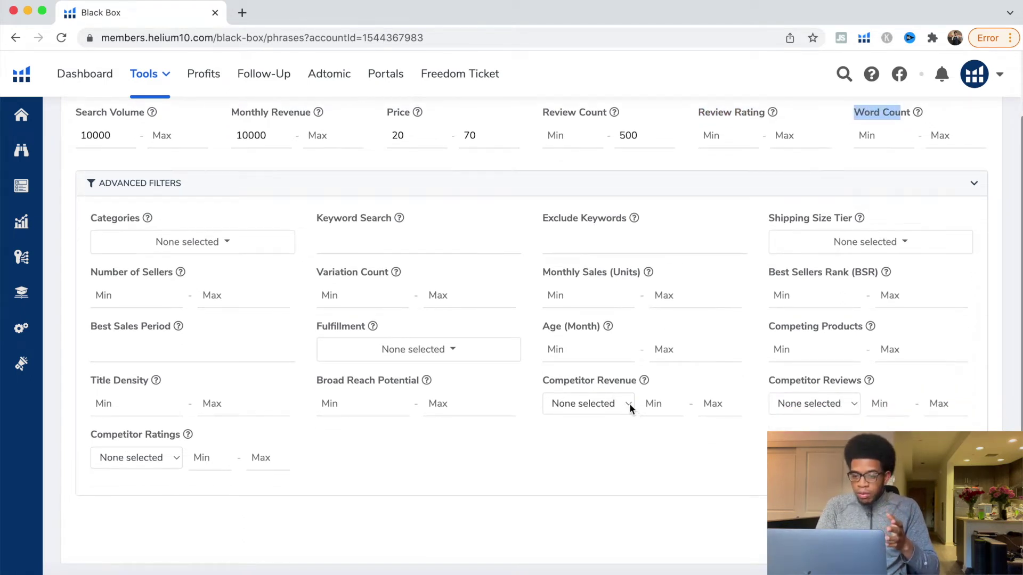
left_click(651, 404)
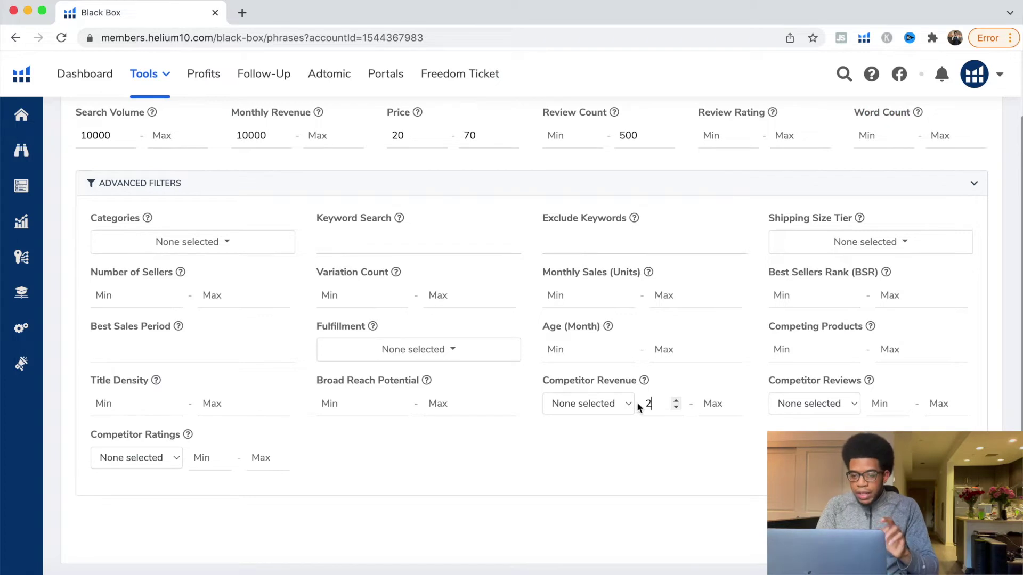
left_click(613, 405)
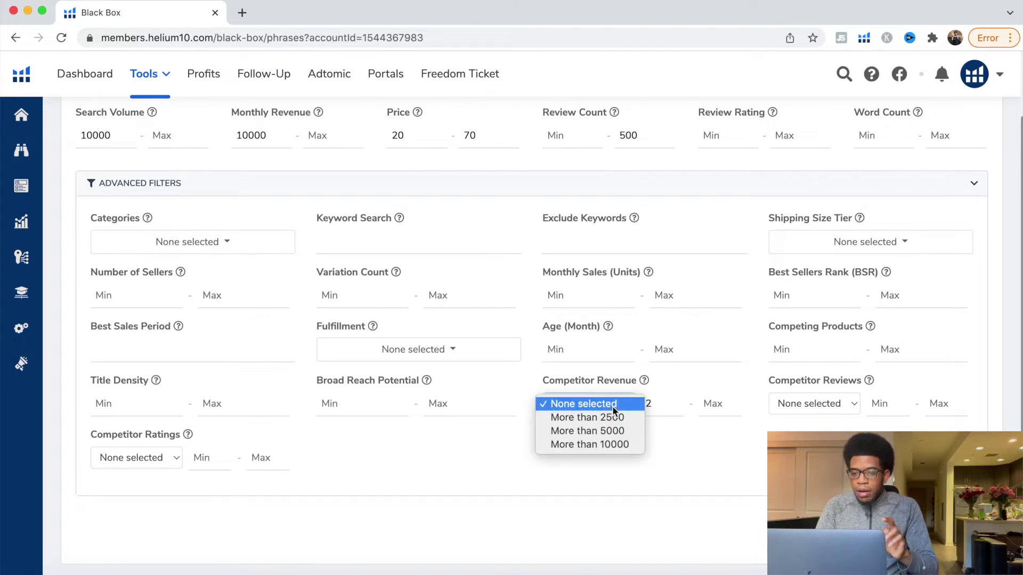
left_click(598, 448)
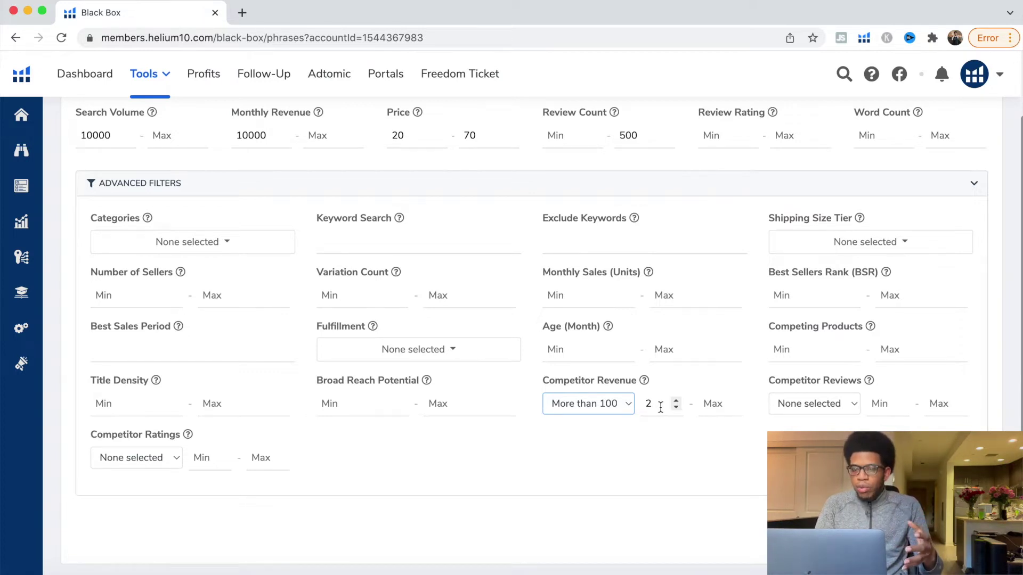
left_click_drag(646, 136, 616, 137)
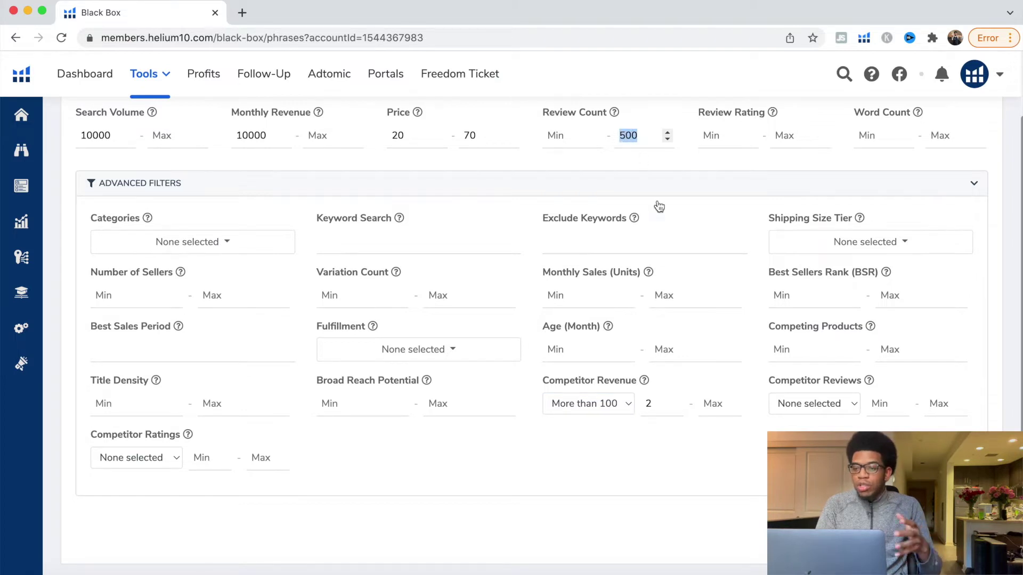
- Run the keyword search with the entered filters and bring up the list of matching phrases
scroll(657, 426, "down", 2)
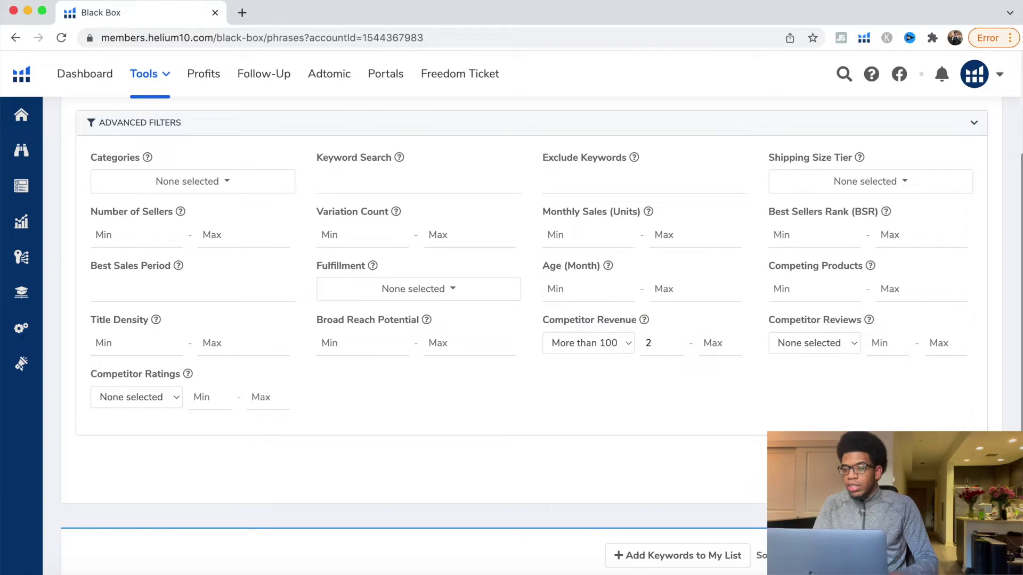
scroll(728, 345, "up", 5)
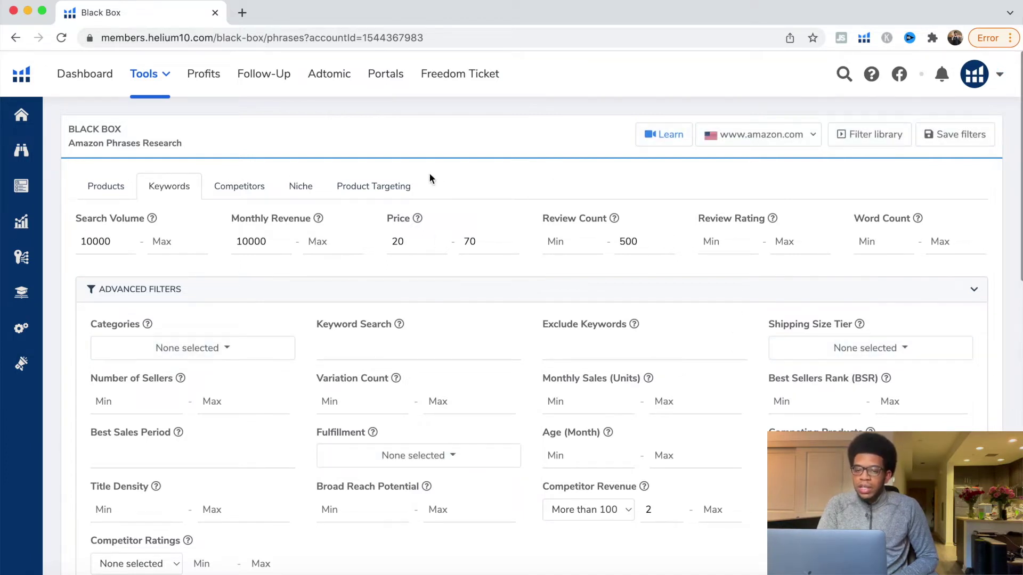
scroll(422, 260, "down", 10)
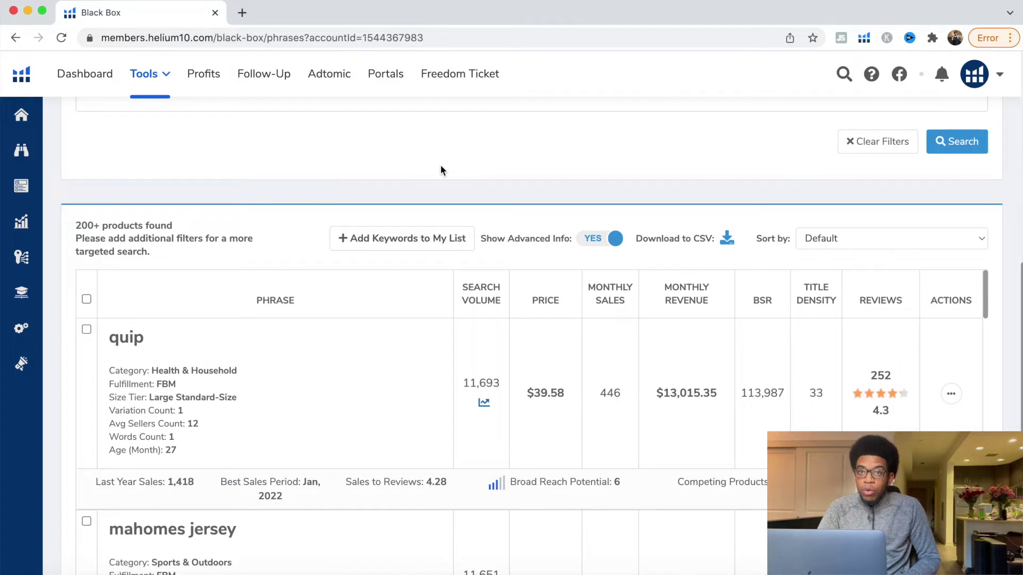
- Open the Amazon results for the phrase "quip" in a new tab and return to the Black Box keyword list
scroll(539, 158, "down", 2)
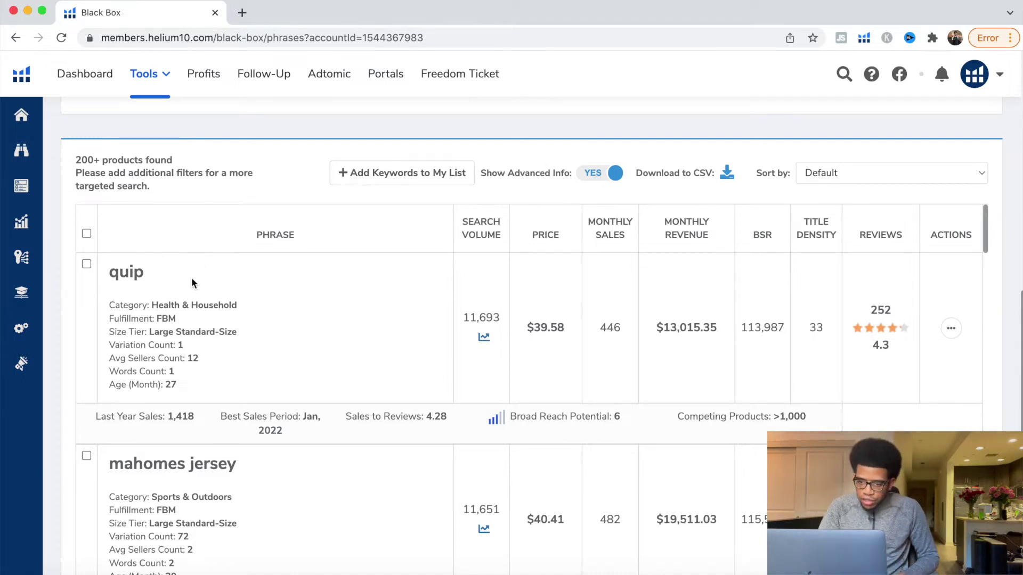
scroll(192, 282, "down", 1)
scroll(190, 282, "up", 1)
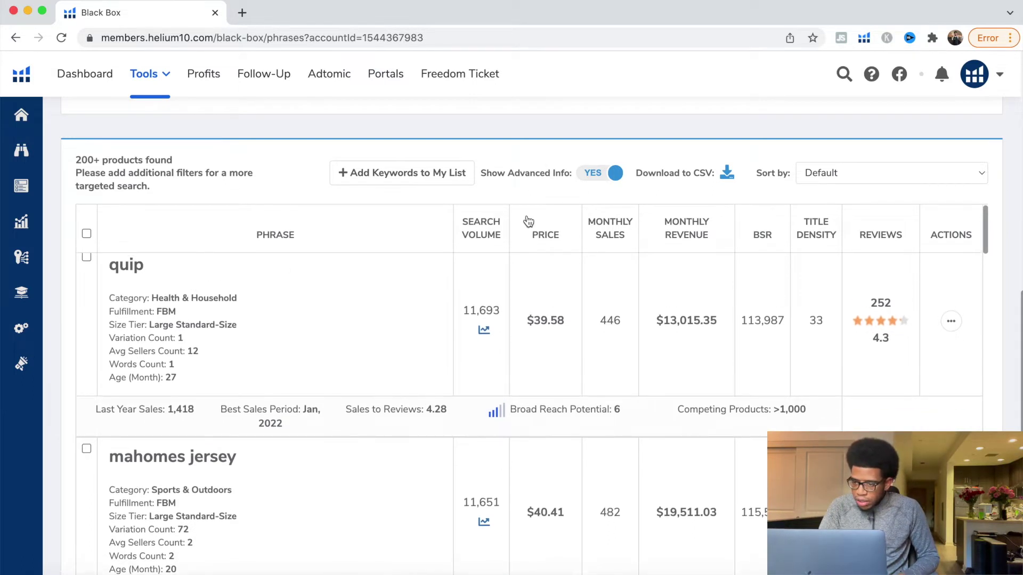
scroll(911, 283, "down", 2)
left_click(952, 269)
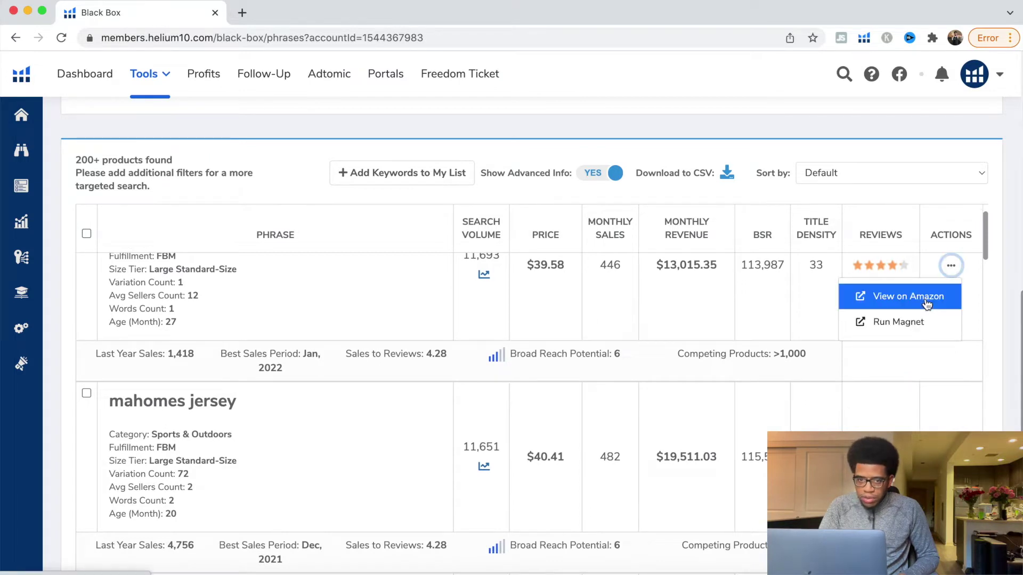
left_click(925, 297)
left_click(167, 10)
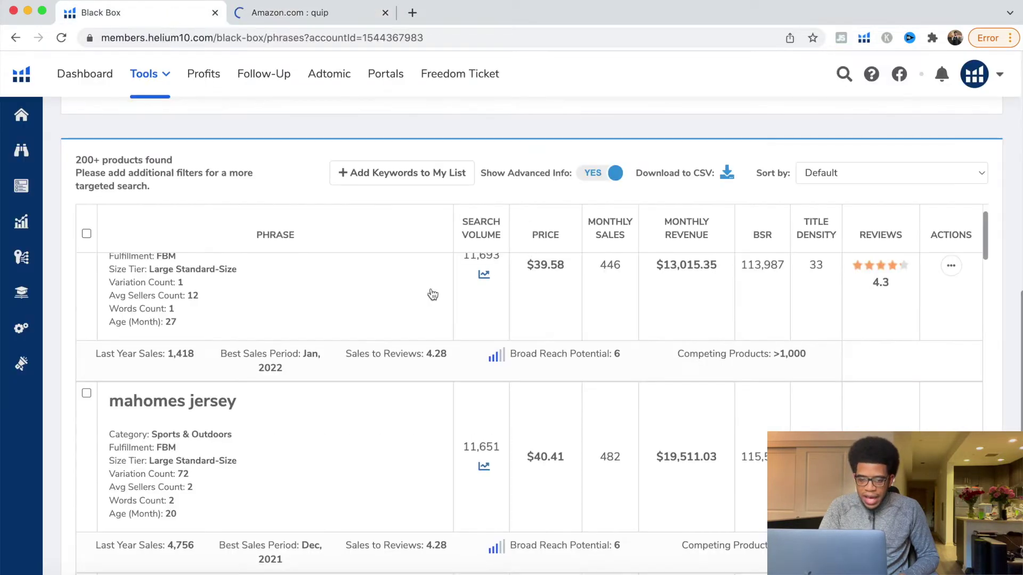
- Review the phrases in the keyword results for product ideas, checking category, search volume, price, revenue and reviews
scroll(564, 461, "down", 1)
scroll(564, 460, "down", 1)
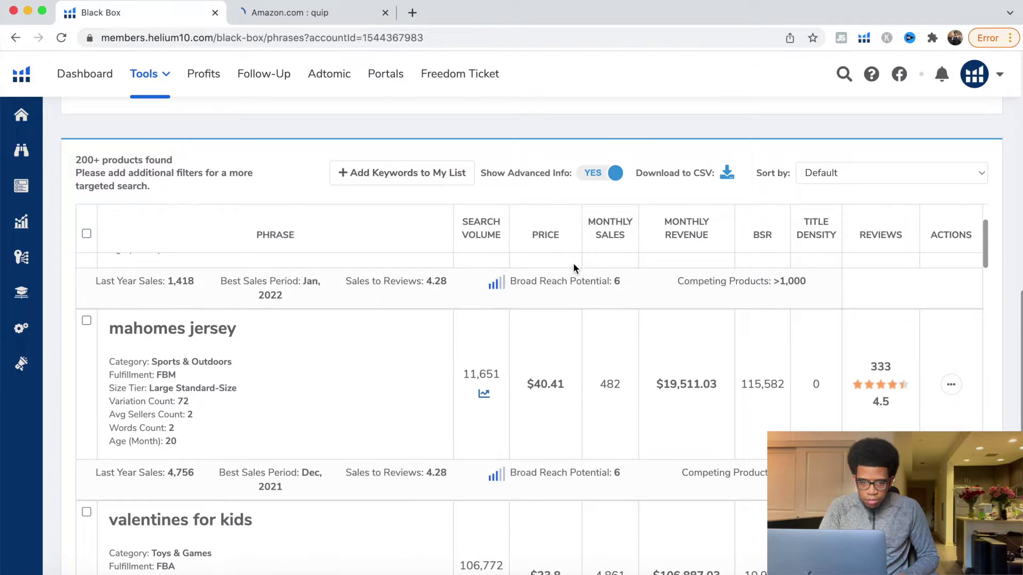
scroll(573, 263, "down", 1)
scroll(535, 276, "down", 2)
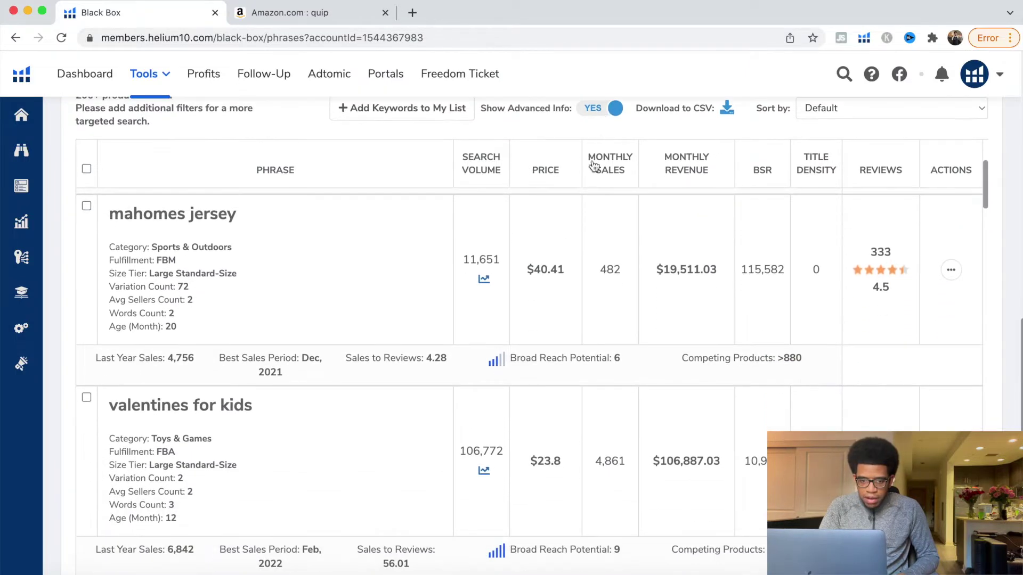
scroll(534, 276, "down", 1)
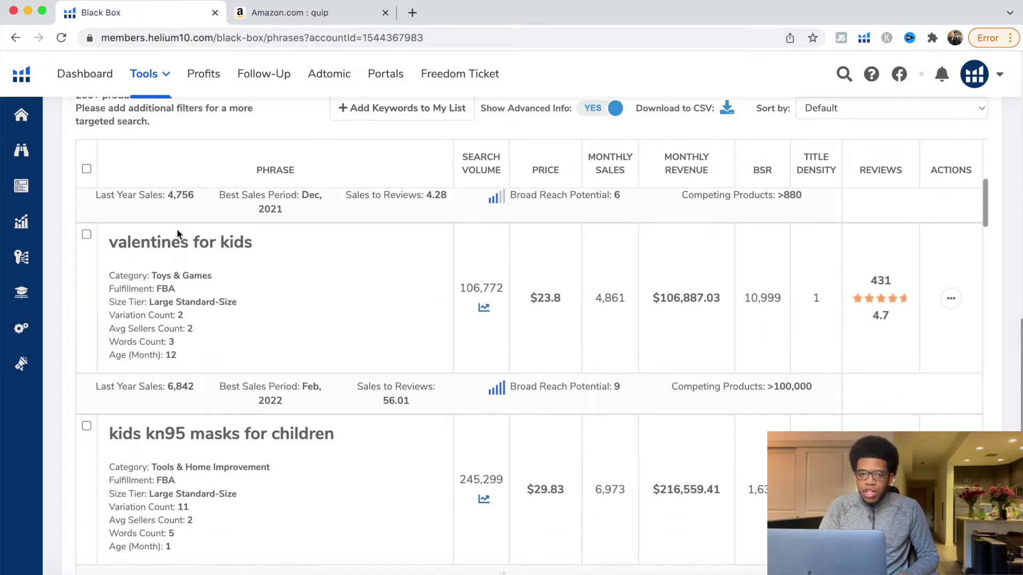
scroll(405, 327, "down", 1)
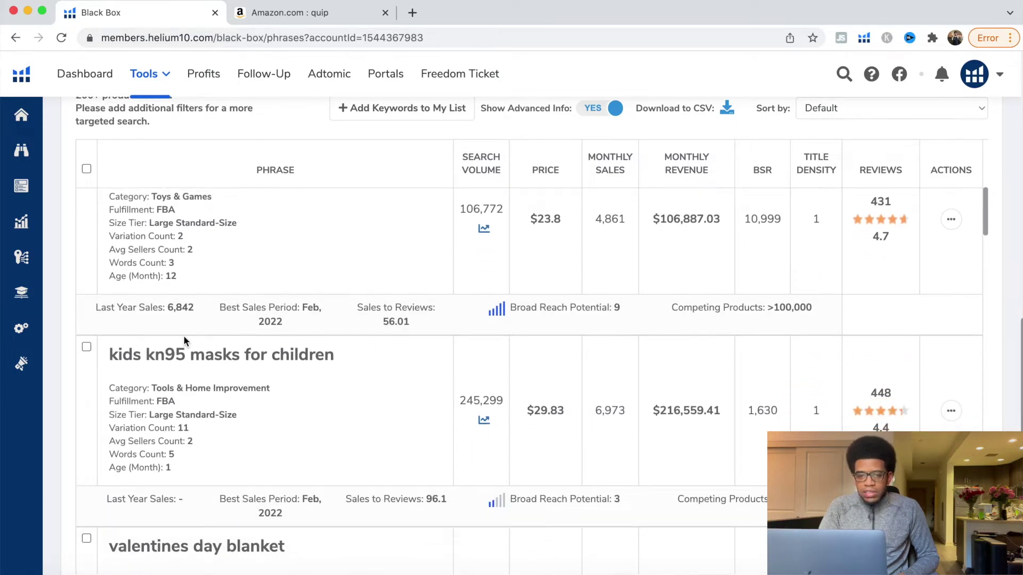
scroll(376, 397, "down", 1)
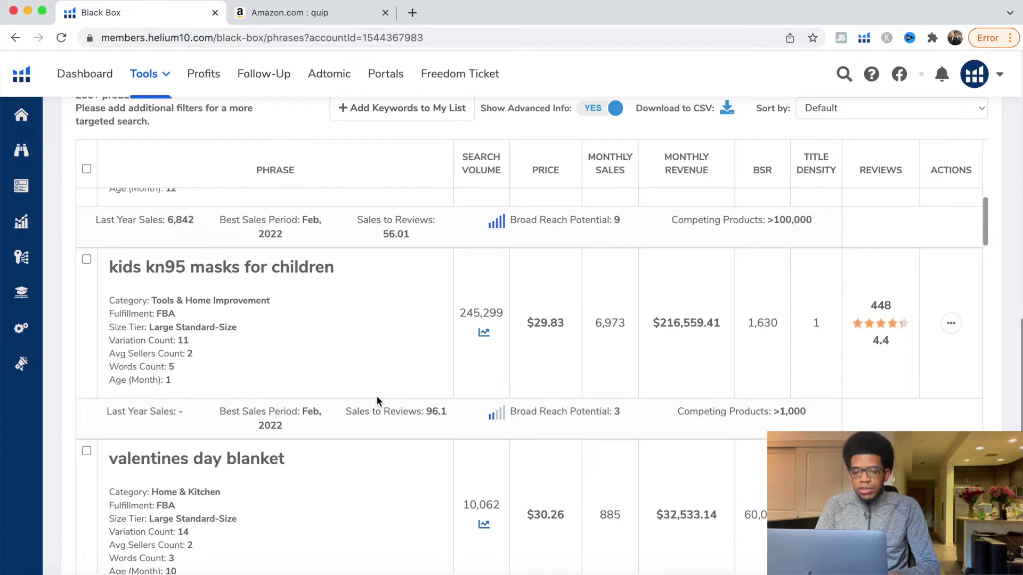
scroll(377, 398, "down", 3)
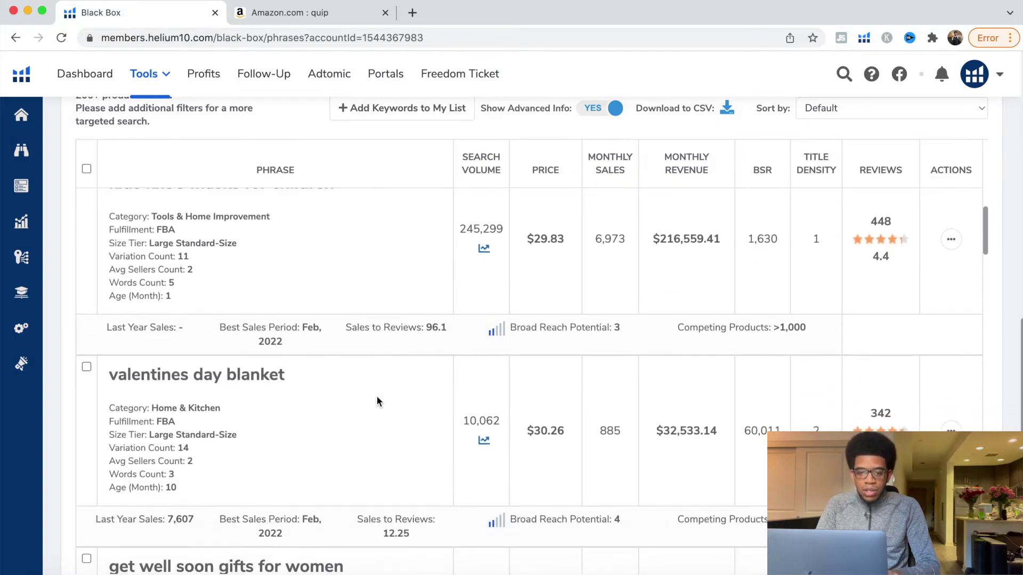
scroll(377, 399, "down", 2)
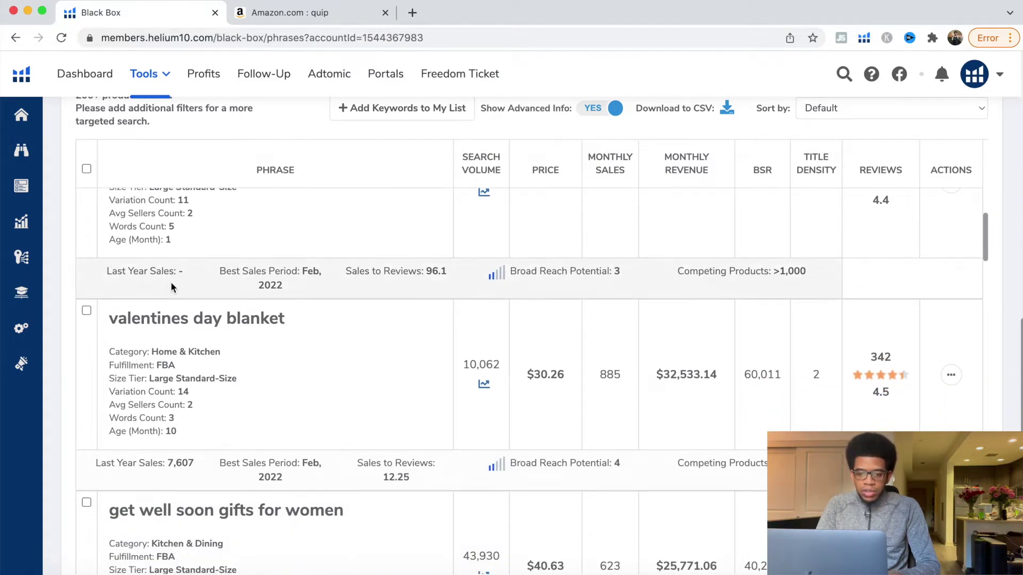
scroll(162, 298, "down", 8)
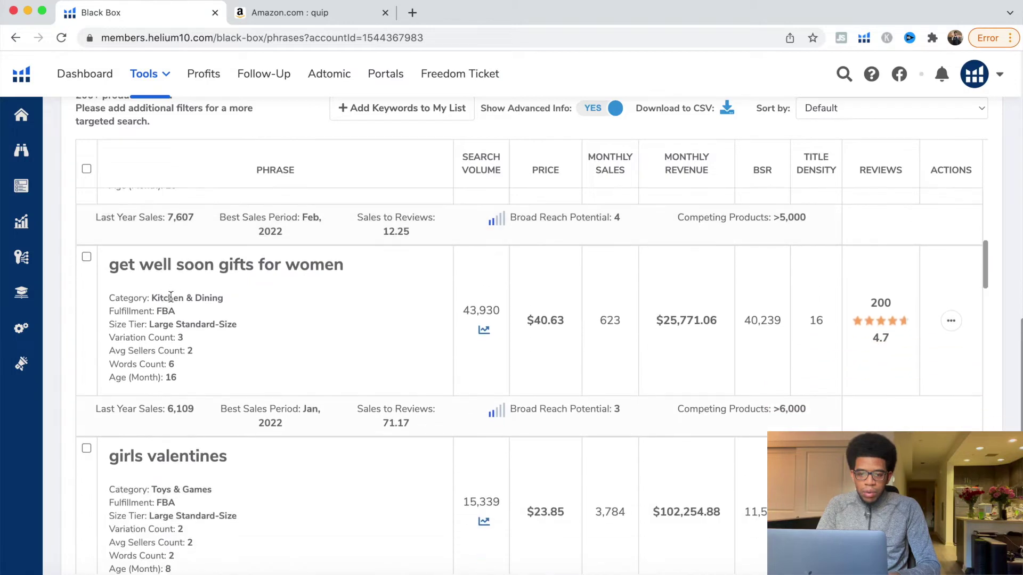
scroll(226, 274, "down", 3)
scroll(227, 276, "down", 8)
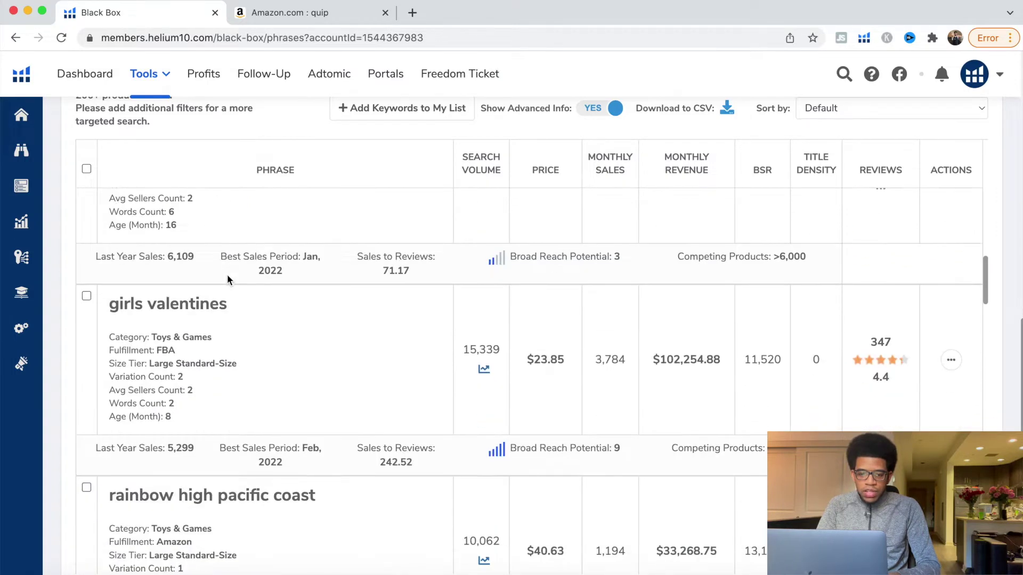
scroll(227, 274, "down", 9)
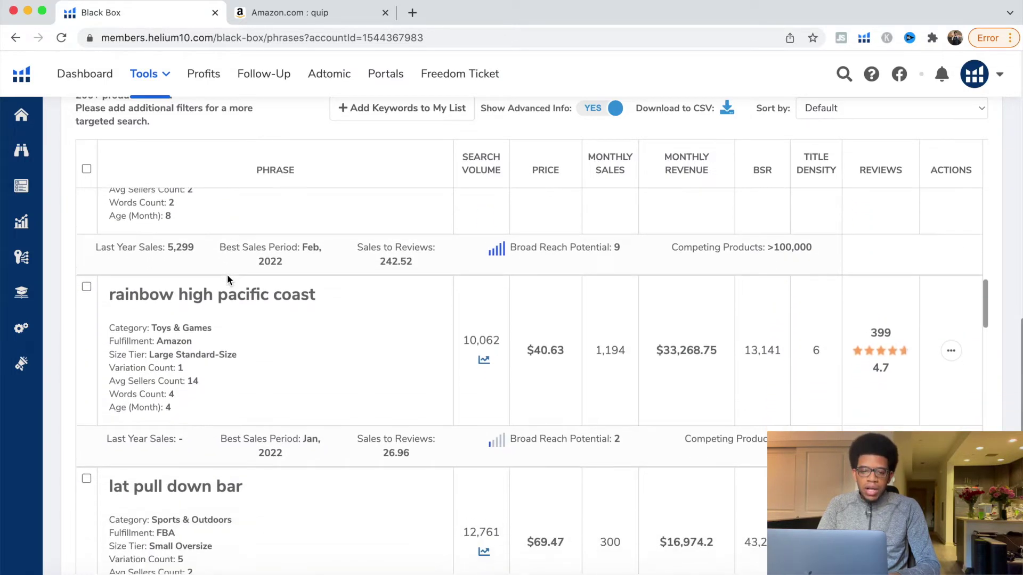
scroll(228, 273, "down", 6)
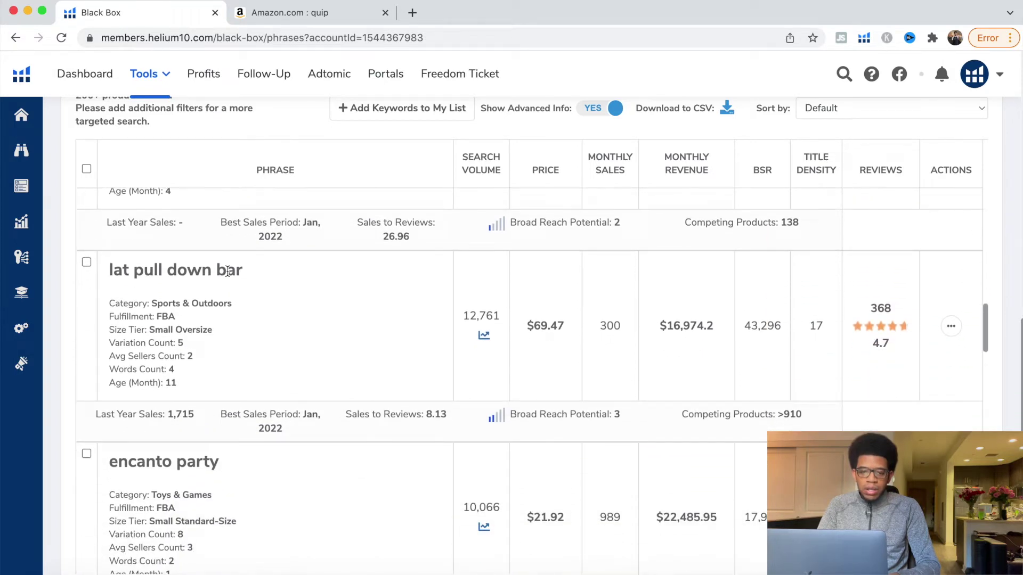
scroll(227, 275, "down", 9)
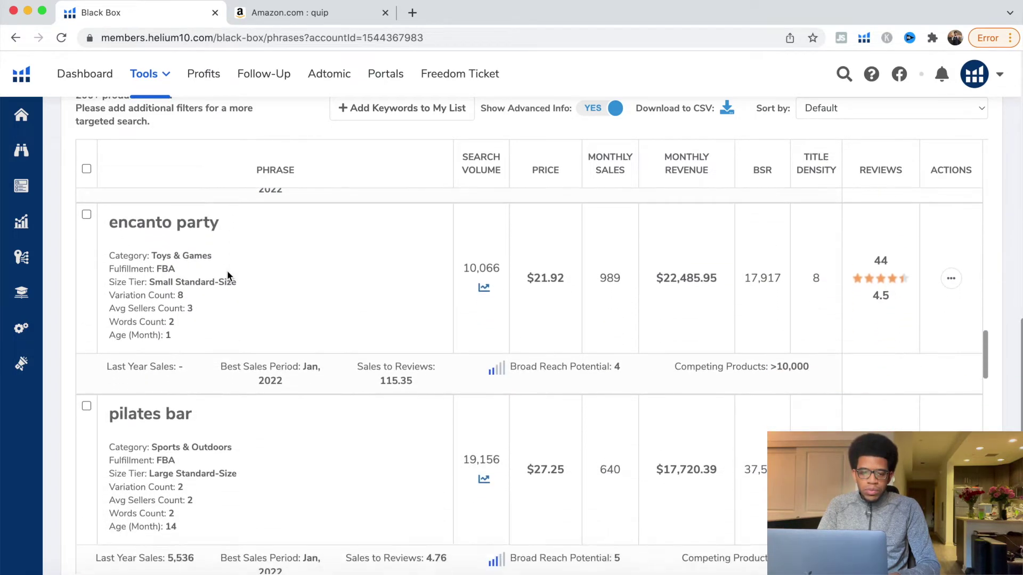
scroll(227, 271, "down", 7)
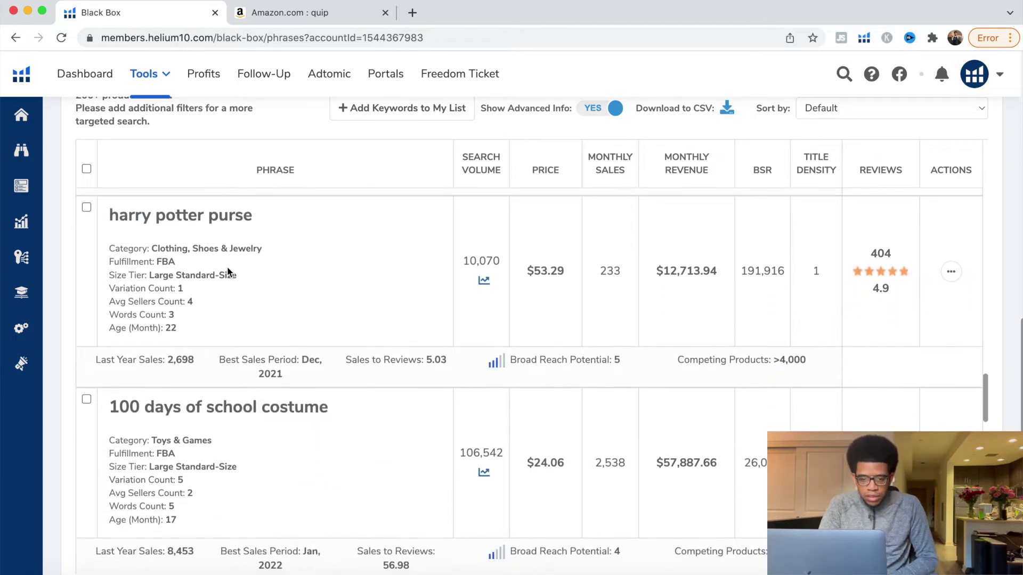
scroll(227, 266, "down", 5)
scroll(228, 268, "down", 10)
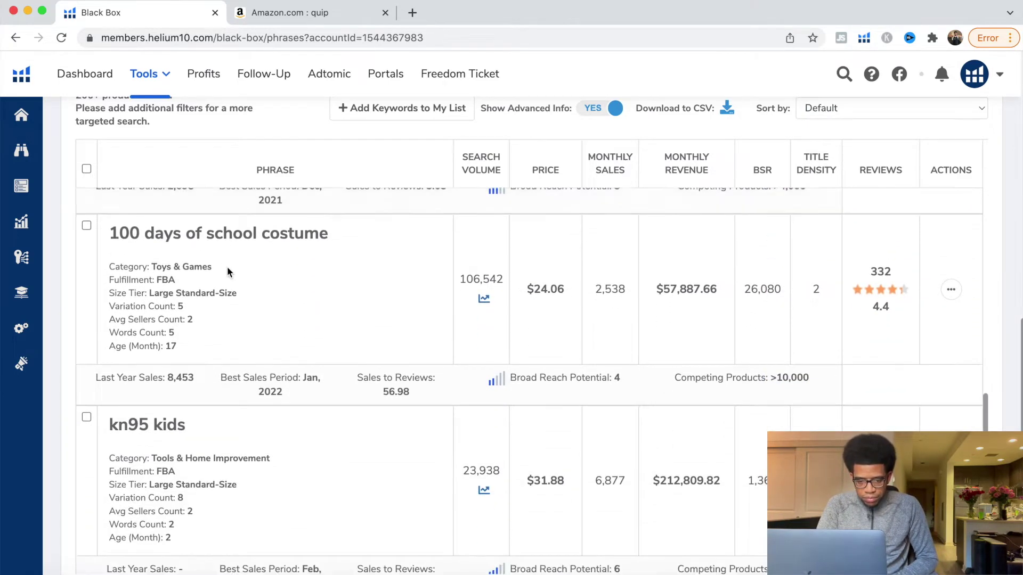
- Review the remaining phrases on the first results page, comparing category, fulfillment, search volume, price, revenue and reviews
scroll(227, 267, "down", 12)
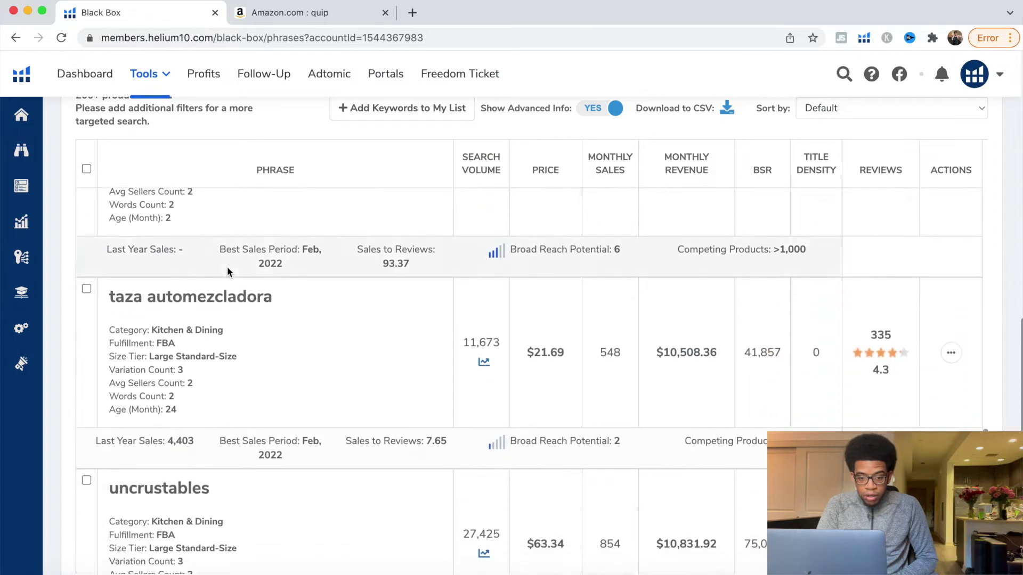
scroll(226, 269, "down", 6)
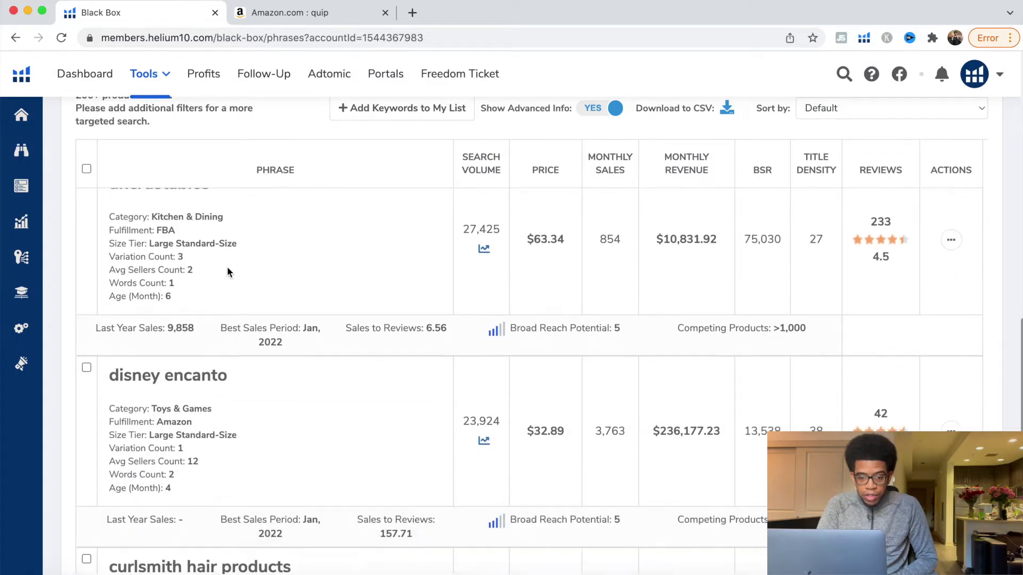
scroll(227, 267, "down", 8)
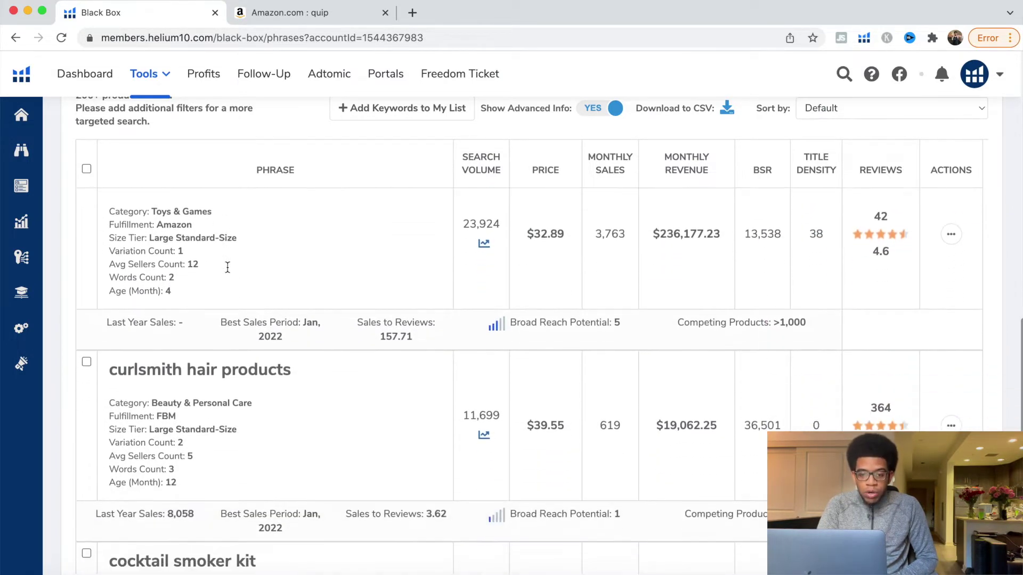
scroll(227, 266, "down", 1)
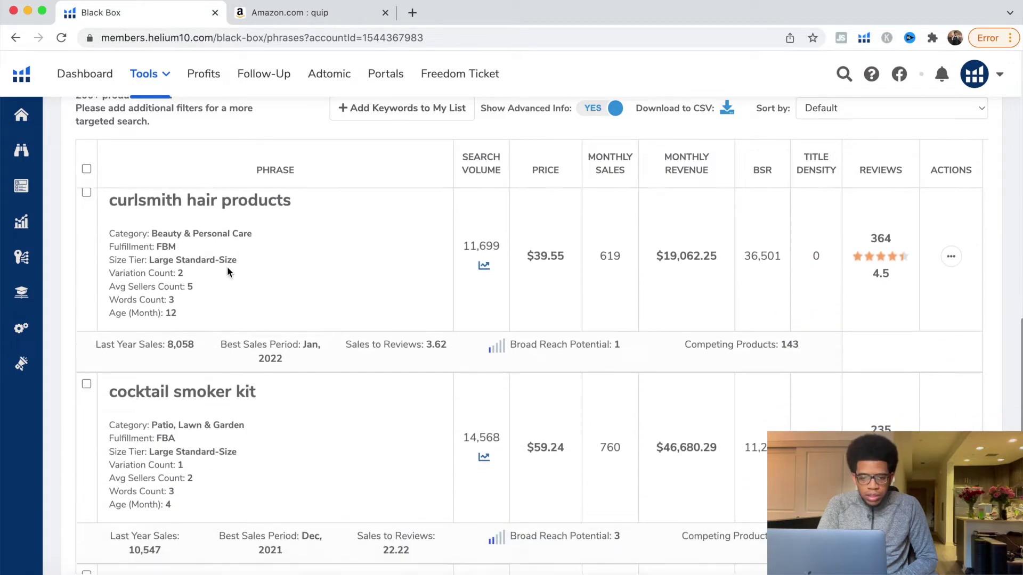
scroll(169, 344, "up", 4)
scroll(168, 344, "down", 1)
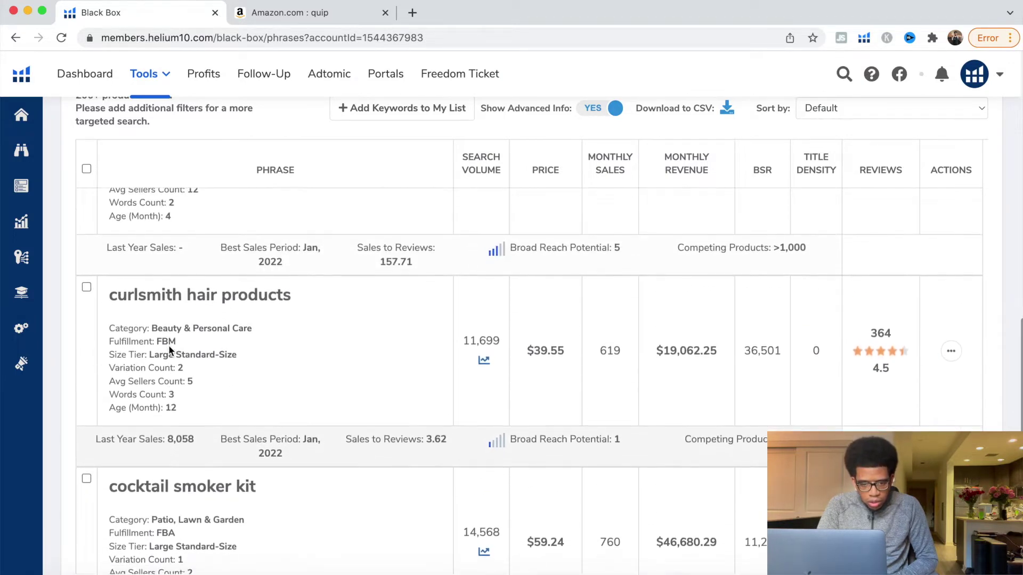
scroll(225, 437, "down", 6)
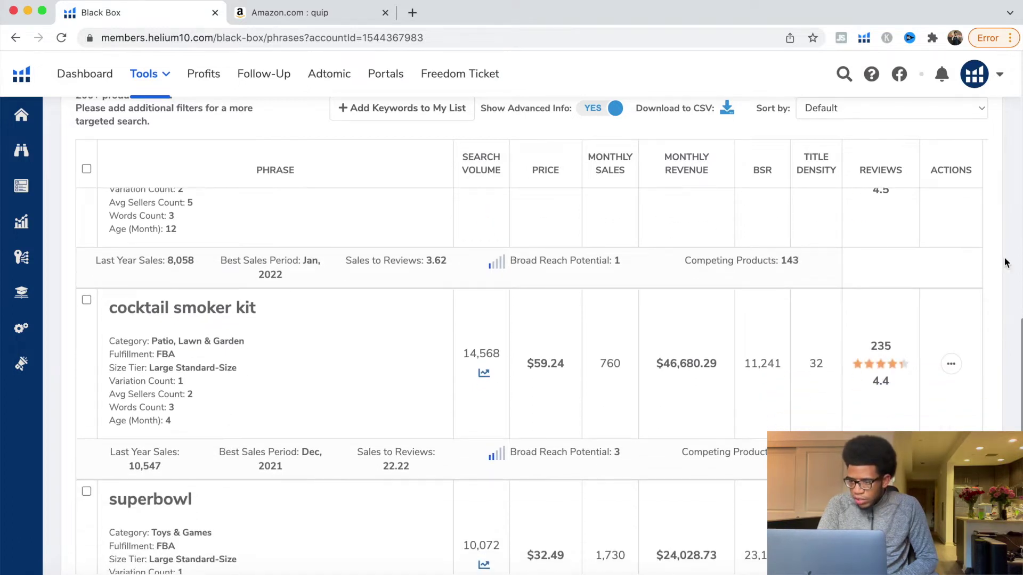
- Check the monthly revenue and search volume of "cocktail smoker kit", open its Amazon results in a new tab and return to the Black Box list
left_click(951, 364)
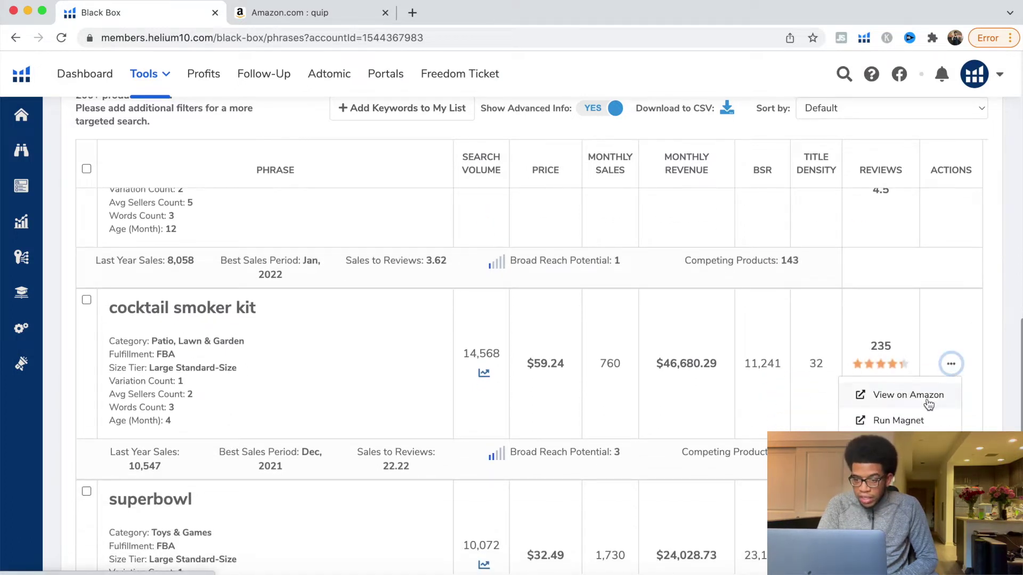
left_click(659, 366)
left_click_drag(659, 366, 700, 366)
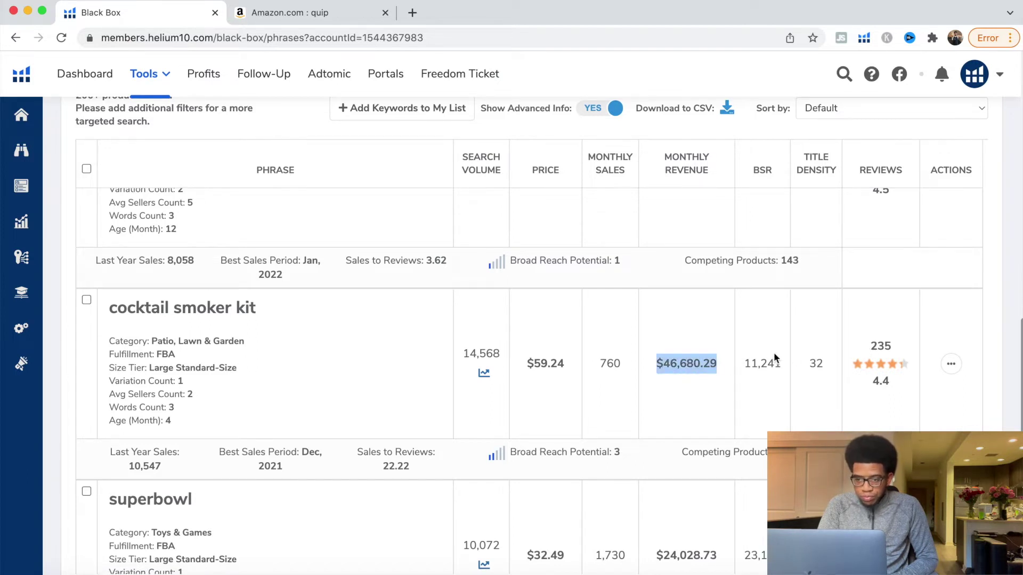
left_click_drag(456, 356, 490, 352)
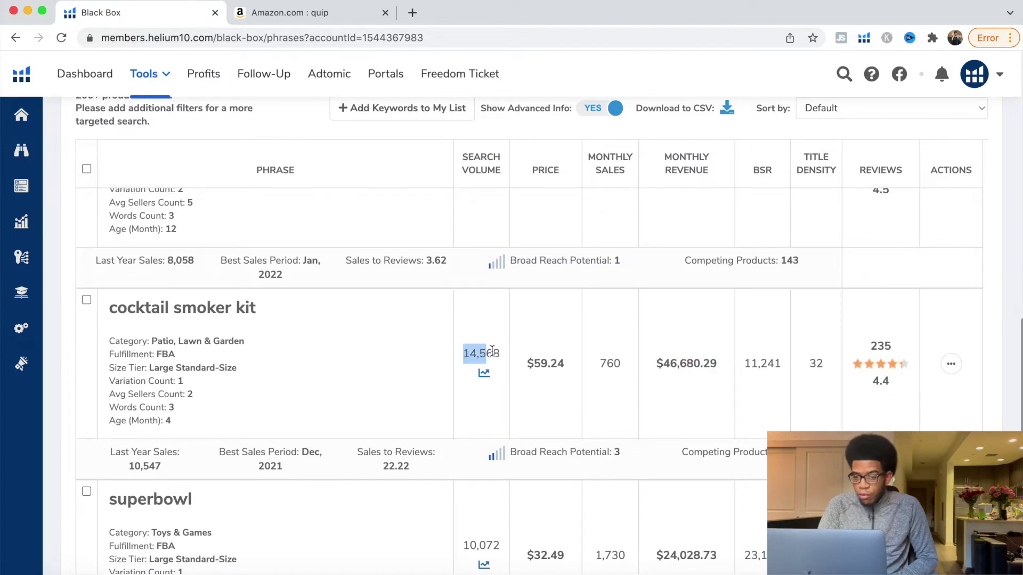
left_click(951, 363)
left_click(913, 394)
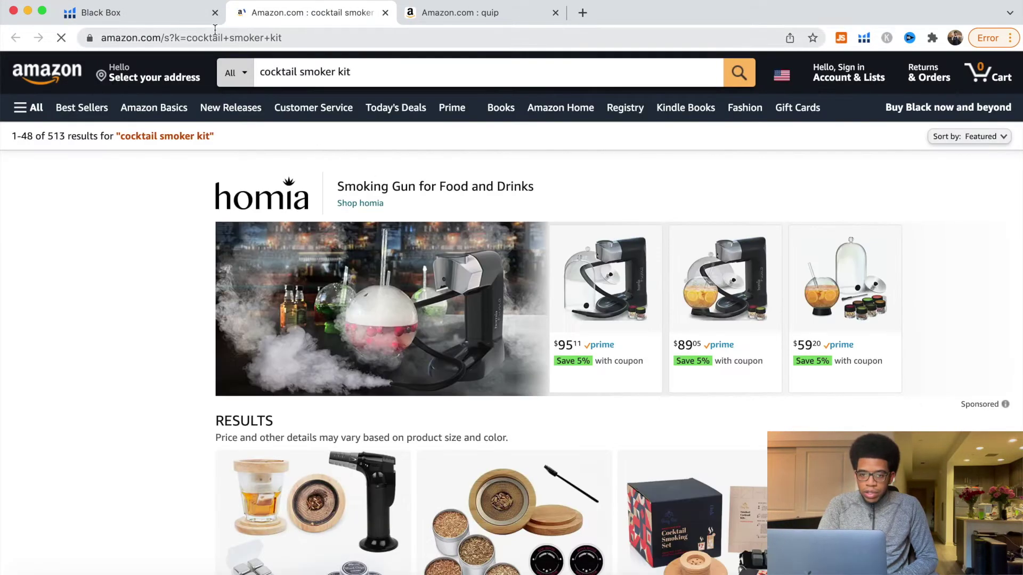
left_click(192, 16)
- Go to page 2 of the Black Box keyword results
scroll(498, 288, "down", 2)
scroll(498, 287, "down", 2)
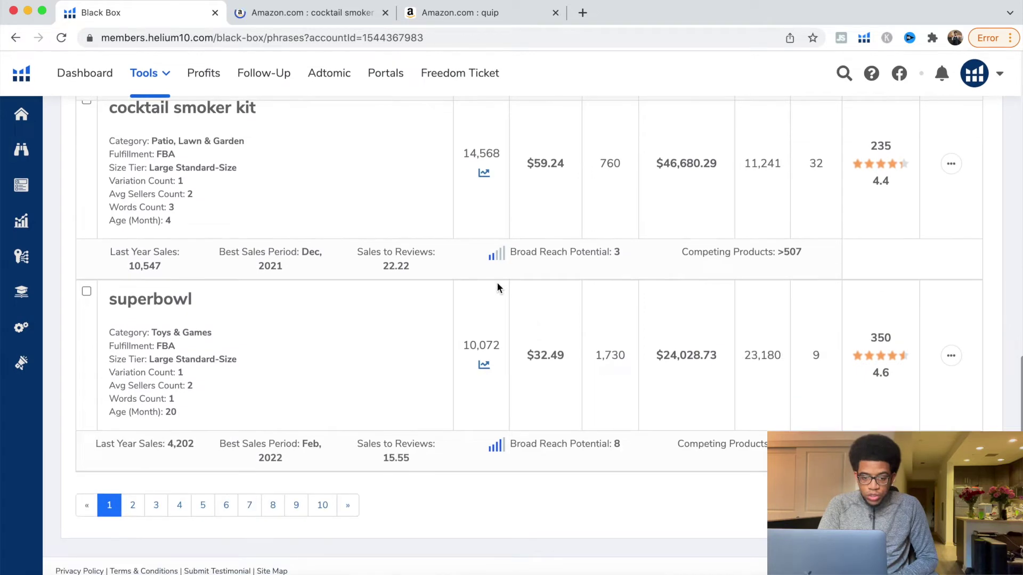
left_click(132, 506)
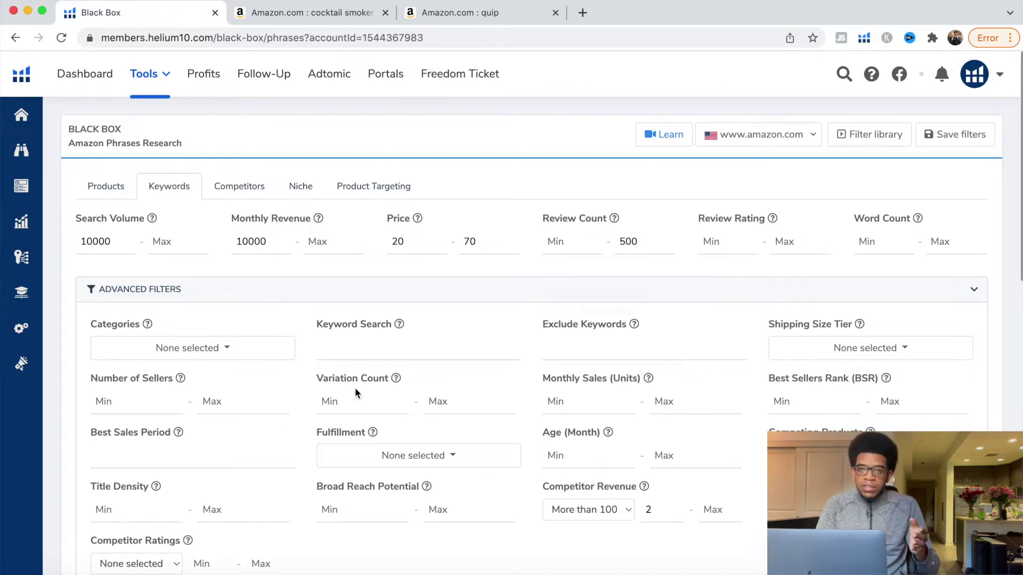
- Look through the first phrases on page 2 for product ideas, checking category, search volume, price, revenue and reviews
scroll(355, 393, "down", 4)
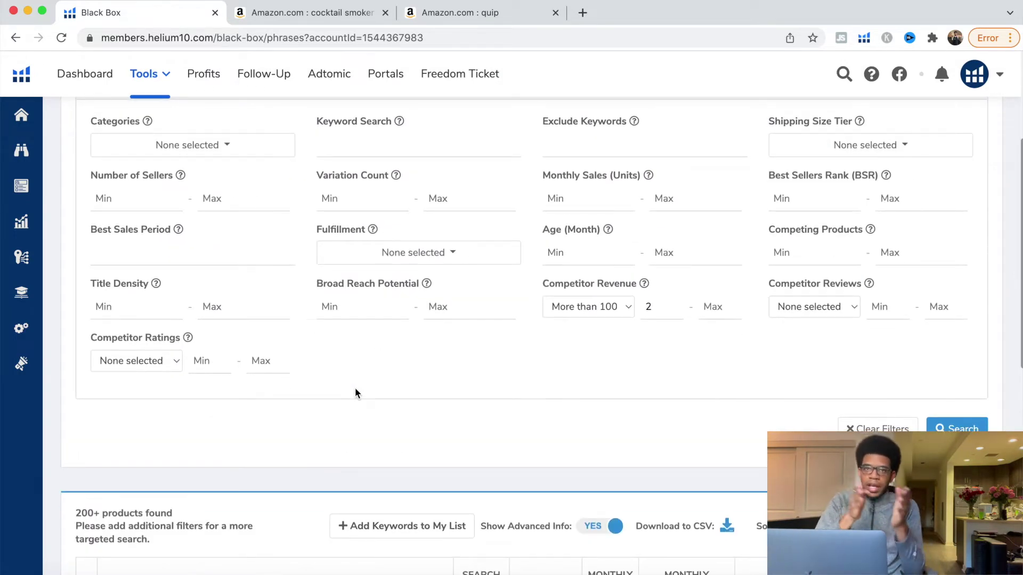
scroll(355, 392, "down", 7)
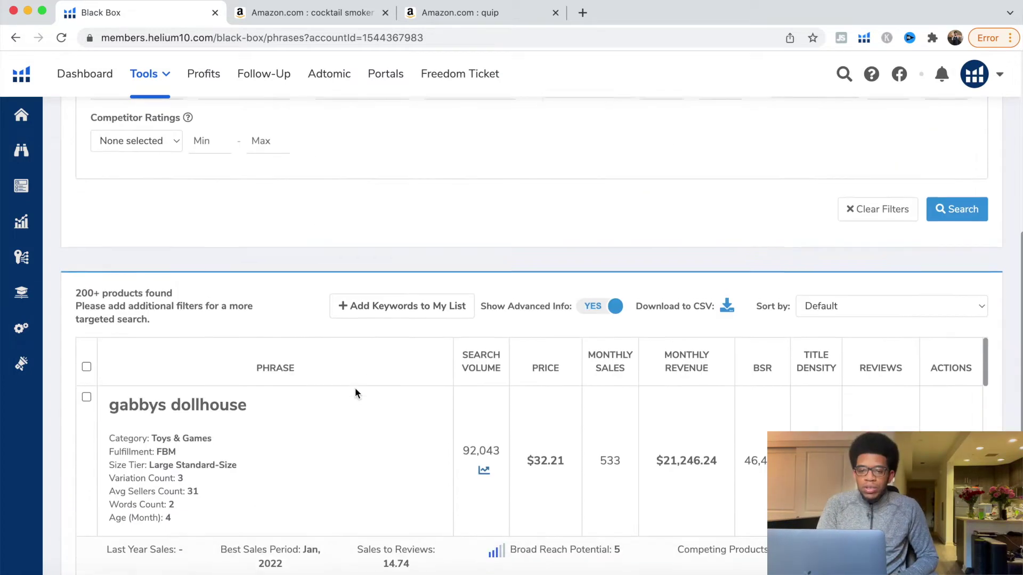
scroll(450, 183, "down", 2)
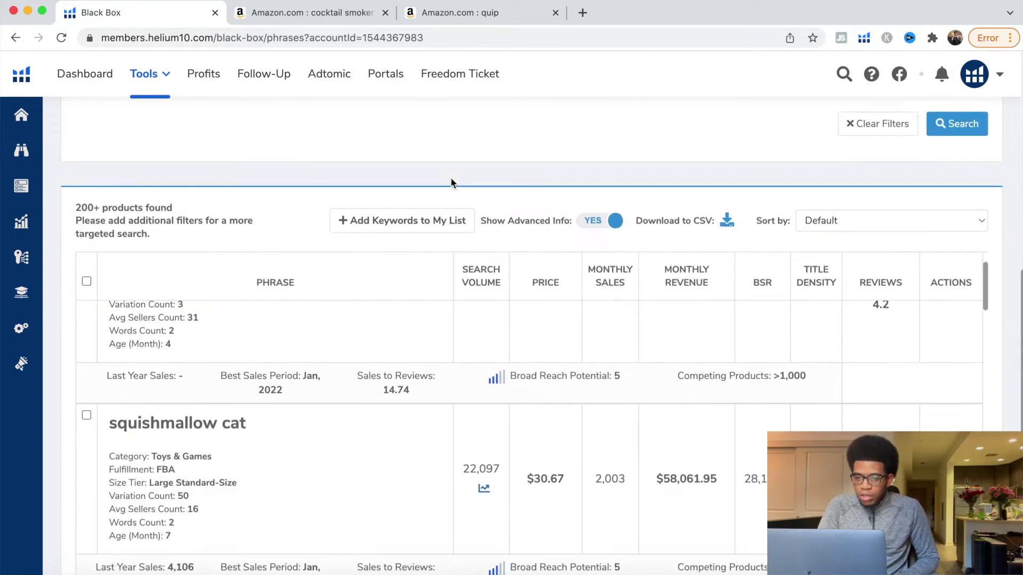
scroll(479, 299, "up", 2)
scroll(514, 177, "down", 2)
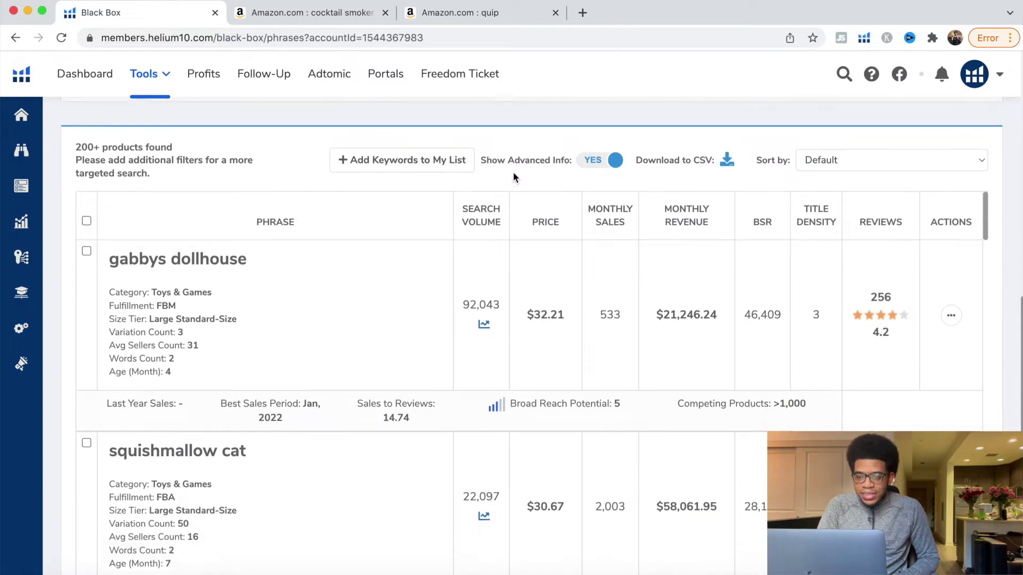
scroll(528, 127, "down", 2)
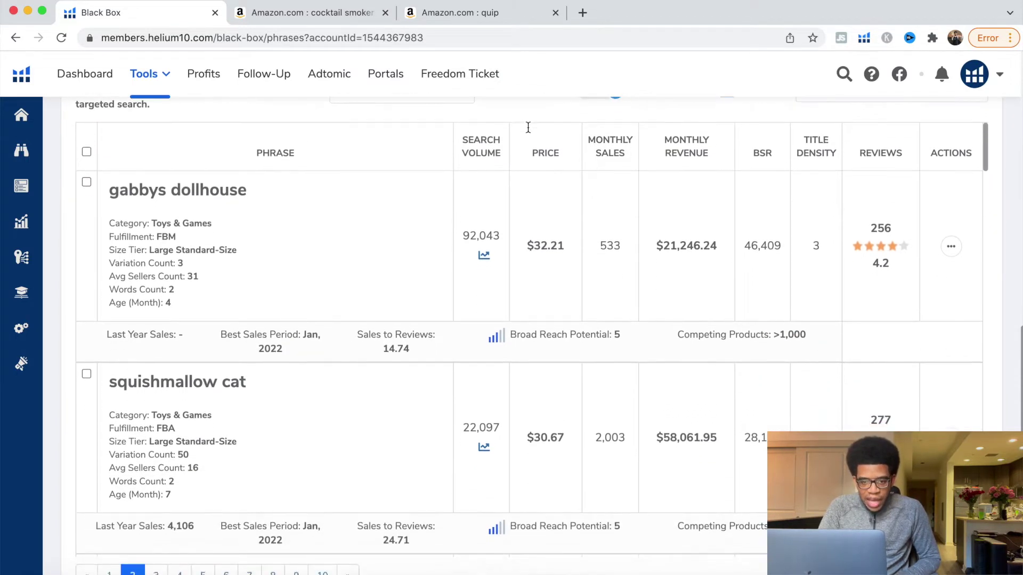
scroll(451, 275, "down", 3)
scroll(451, 275, "down", 5)
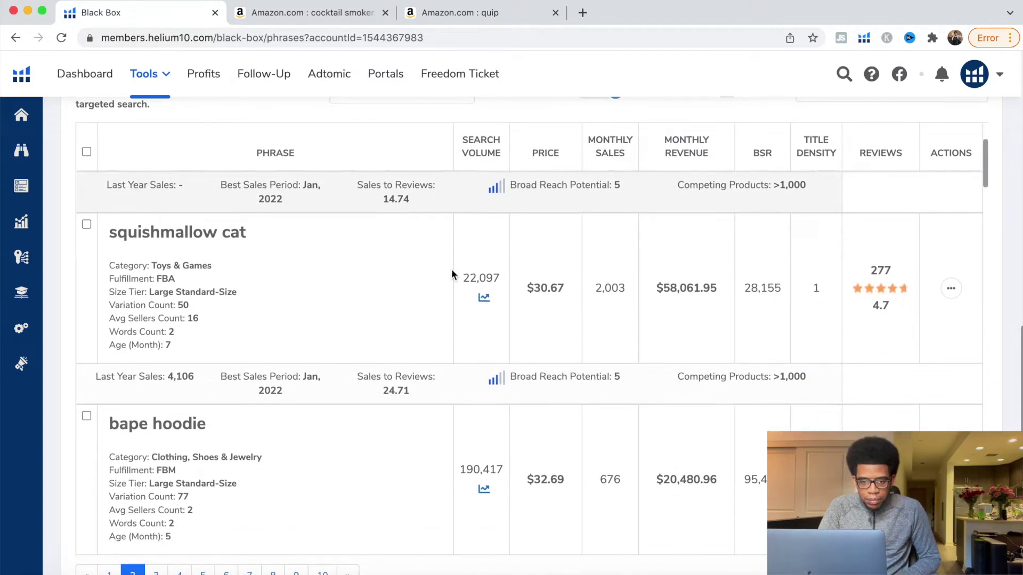
scroll(188, 364, "down", 2)
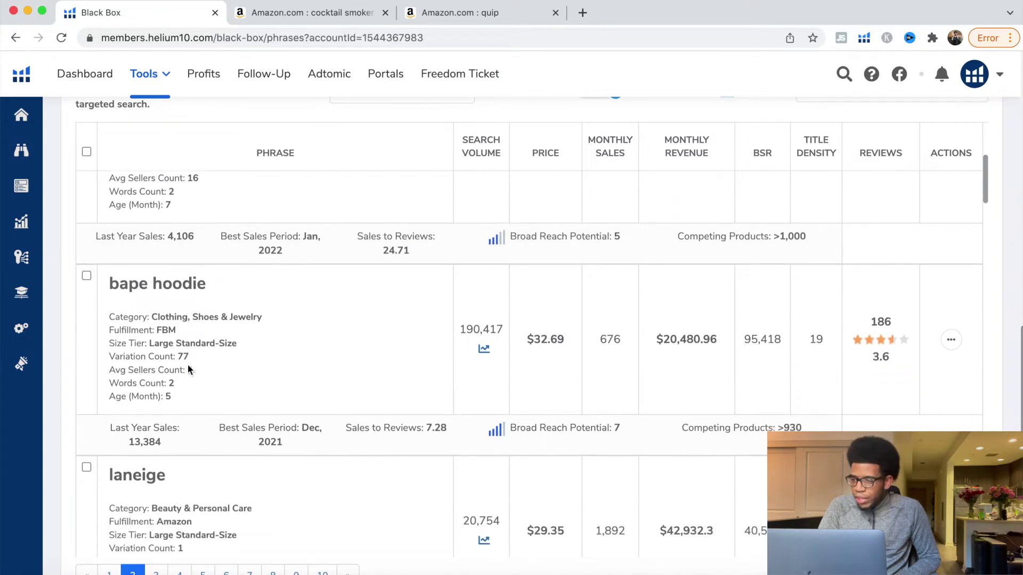
- Open the Amazon results for the phrase "bape hoodie" in a new tab and return to the Black Box keyword list
left_click(950, 341)
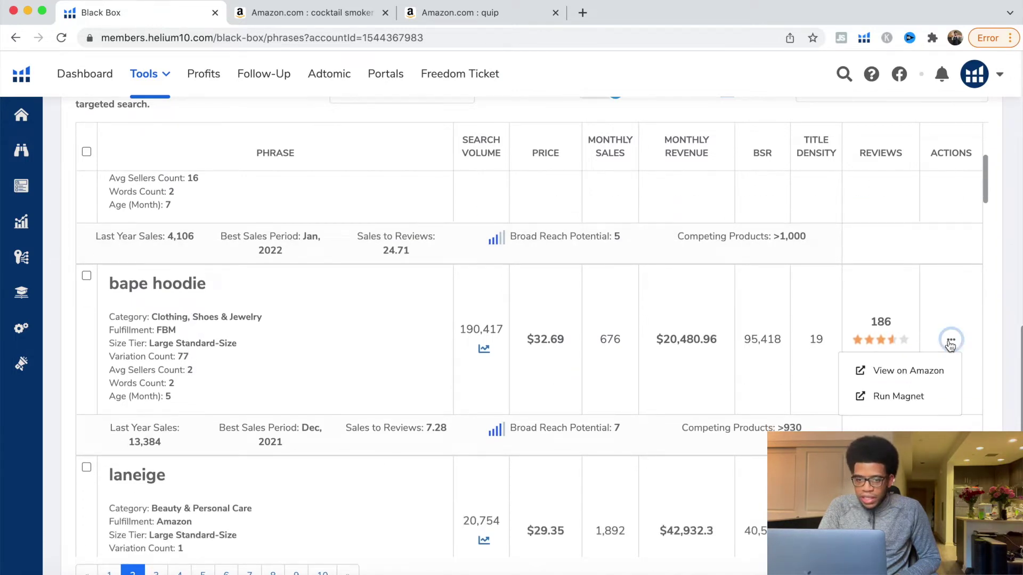
left_click(916, 373)
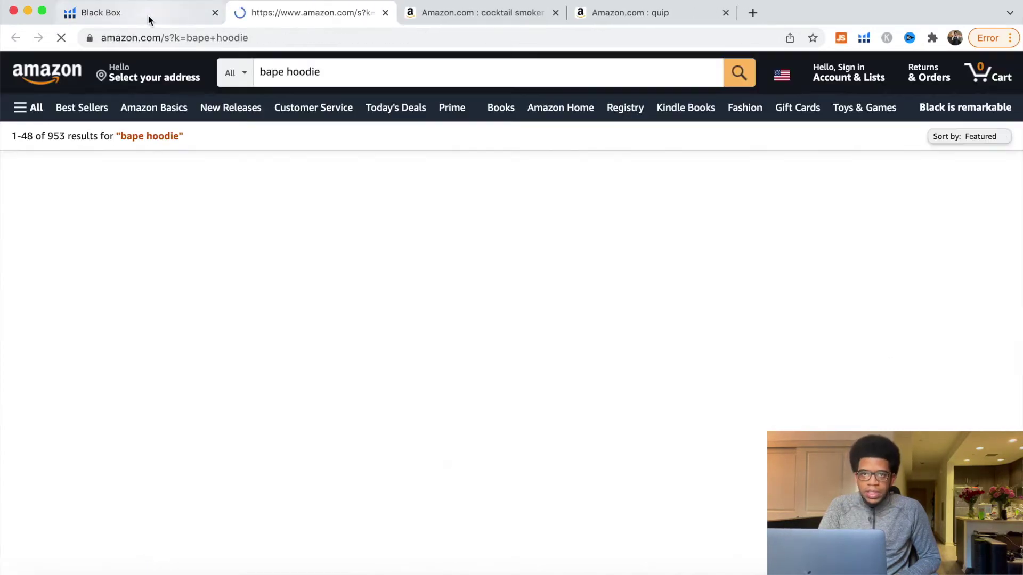
left_click(148, 19)
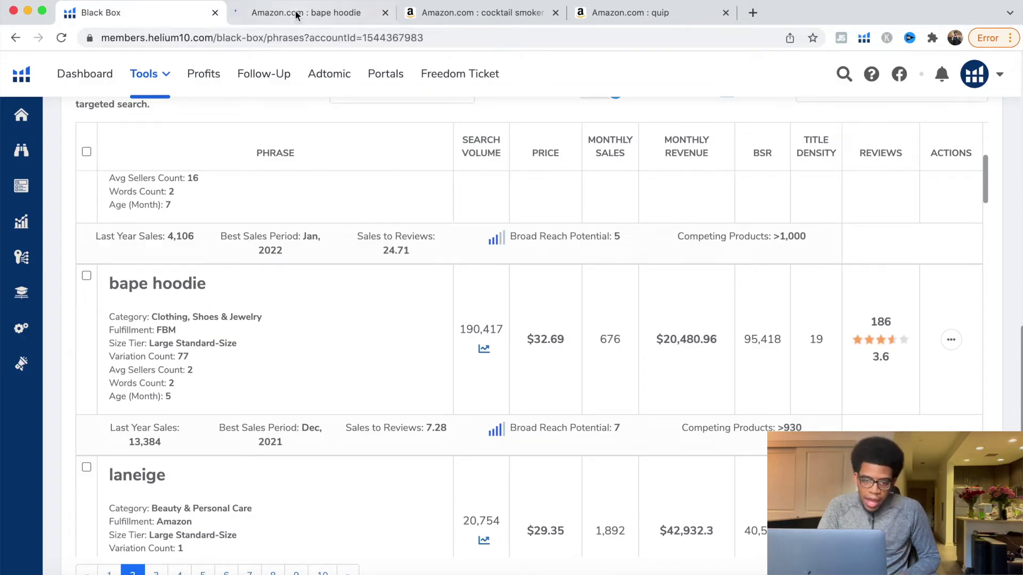
- Find the phrase "samsung fold 3 case" further down page 2, open its Amazon results in a new tab and return to the keyword list
scroll(414, 216, "down", 2)
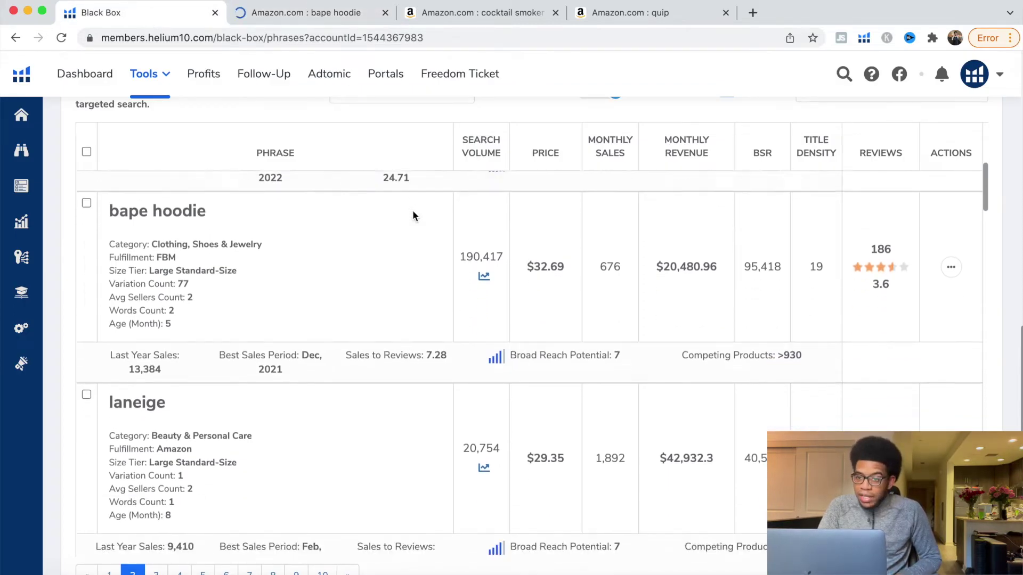
scroll(414, 216, "down", 4)
scroll(448, 258, "down", 10)
scroll(447, 257, "down", 11)
scroll(447, 261, "down", 7)
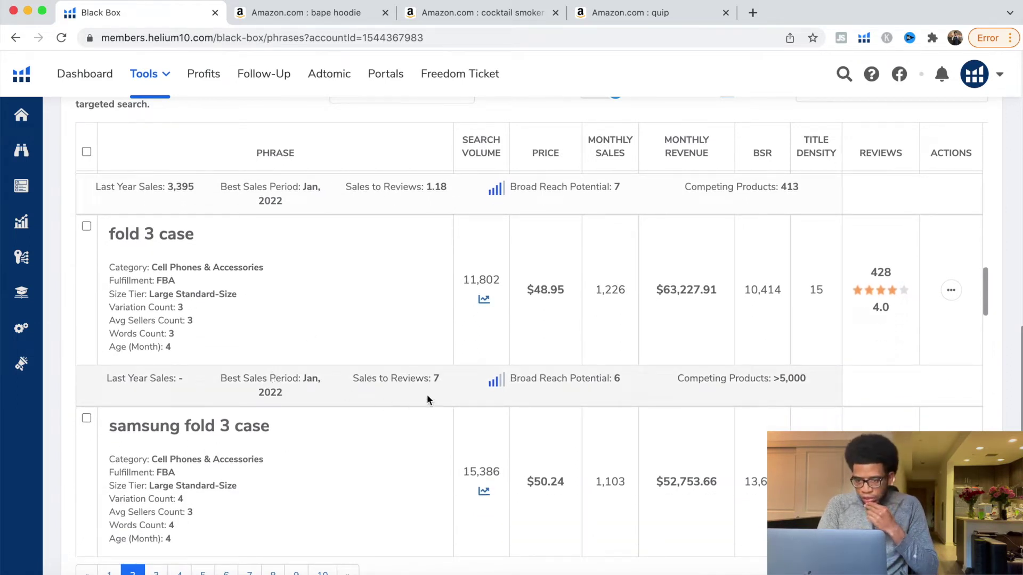
scroll(825, 343, "down", 2)
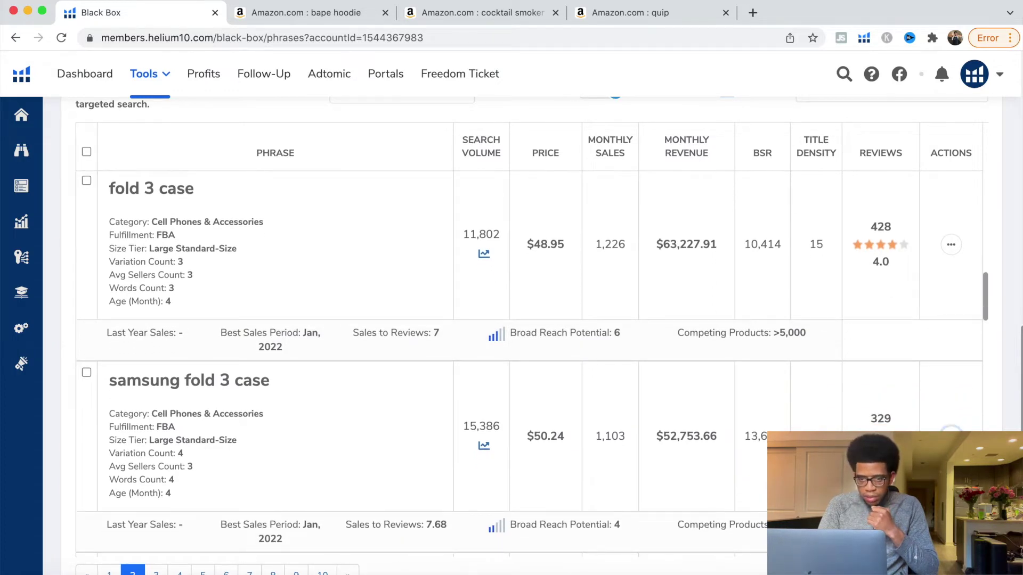
left_click(653, 396)
left_click(186, 16)
- Find the phrase "yoni steam seat" further down the list and open its Amazon results in a new tab
scroll(392, 266, "down", 6)
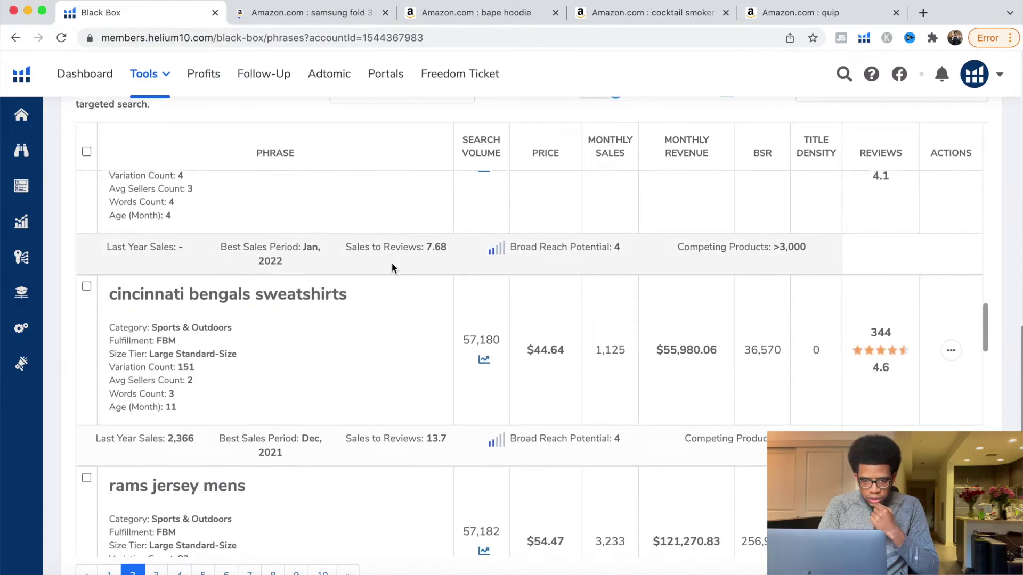
scroll(391, 263, "down", 2)
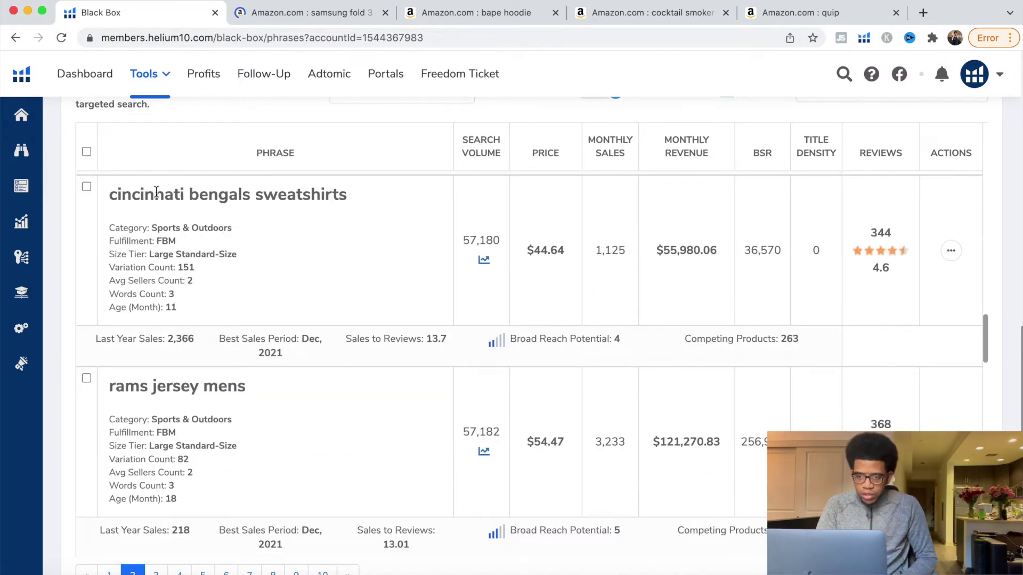
scroll(325, 262, "down", 4)
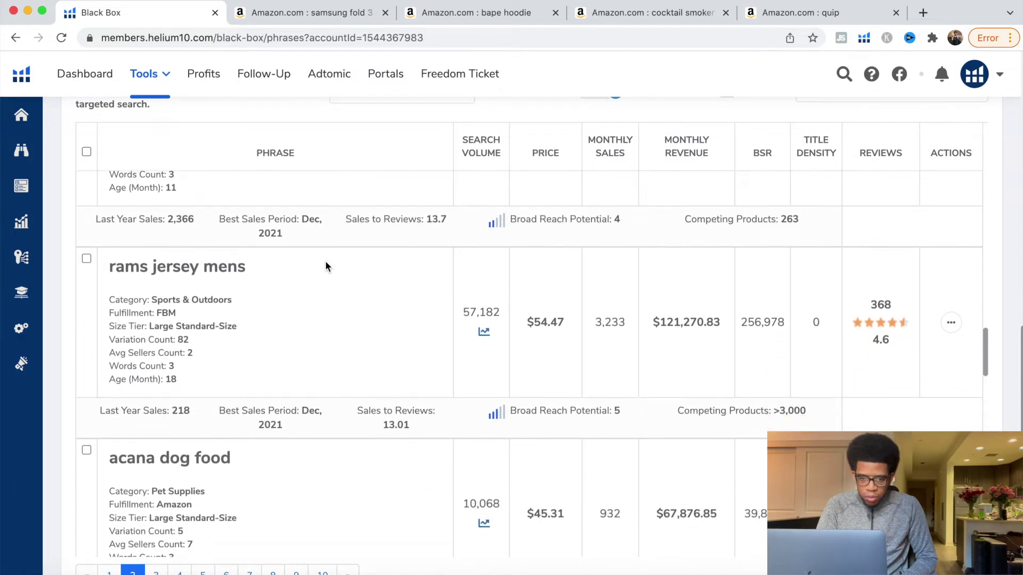
scroll(301, 269, "down", 2)
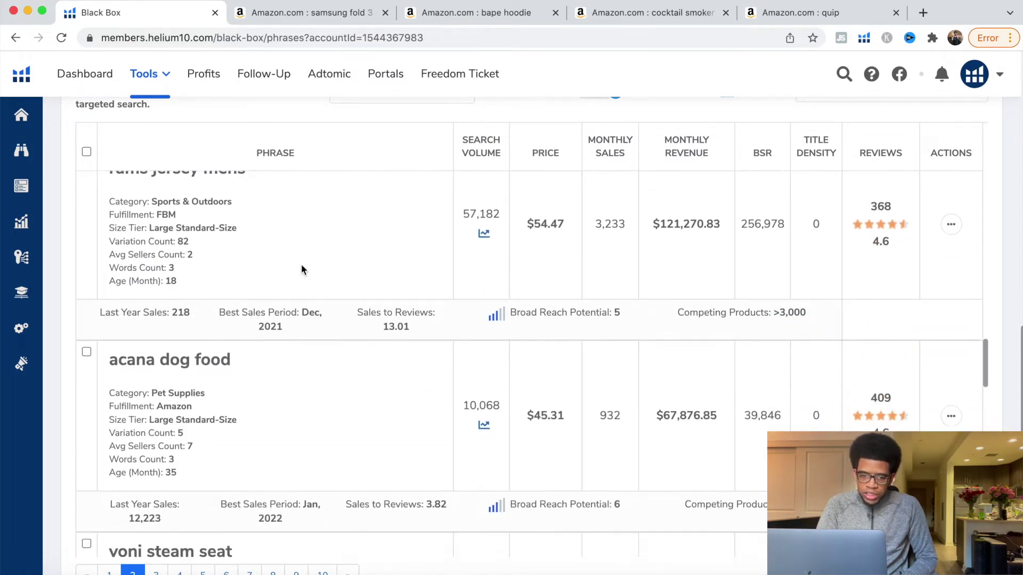
scroll(301, 269, "down", 4)
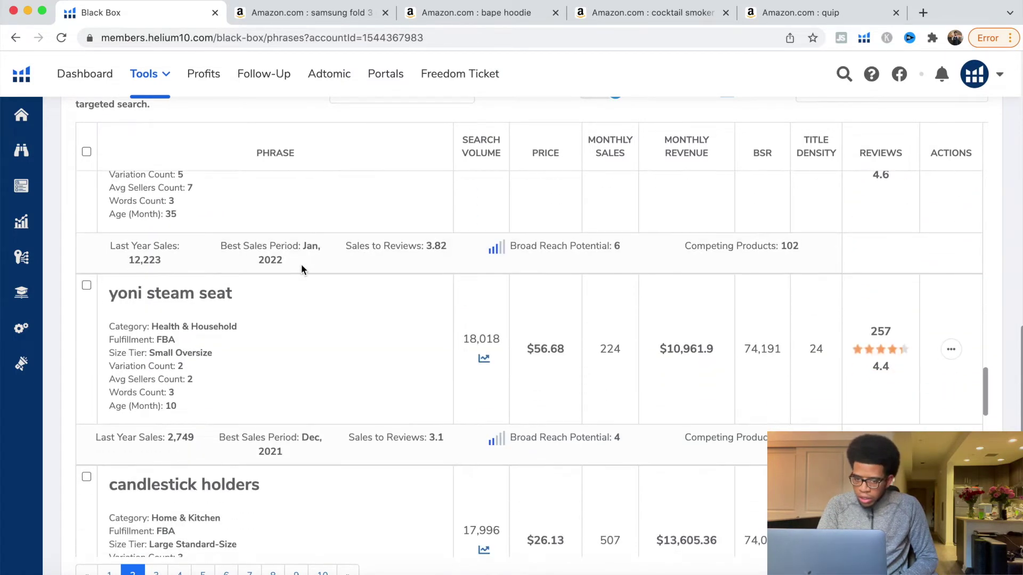
left_click(952, 349)
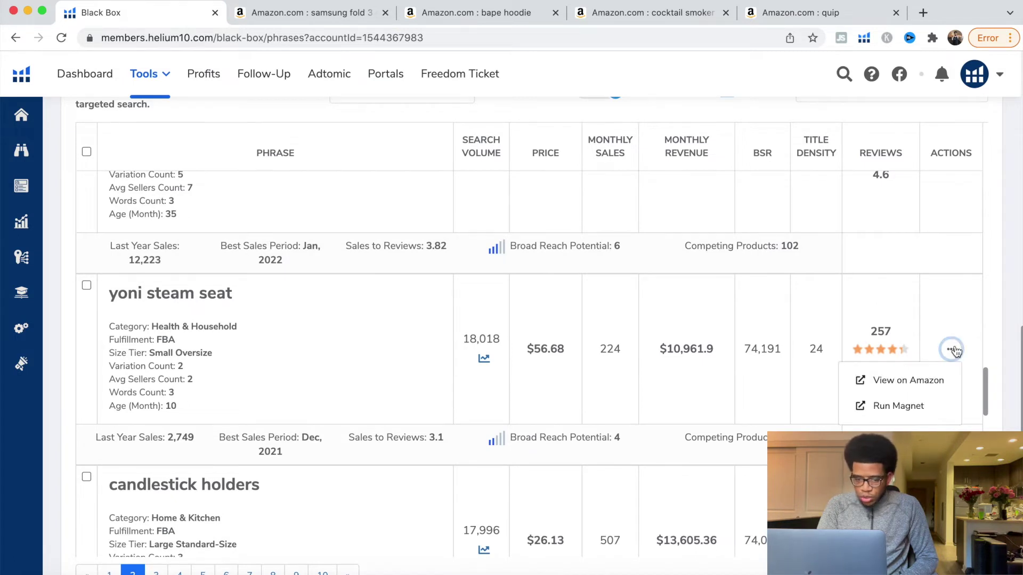
left_click(908, 381)
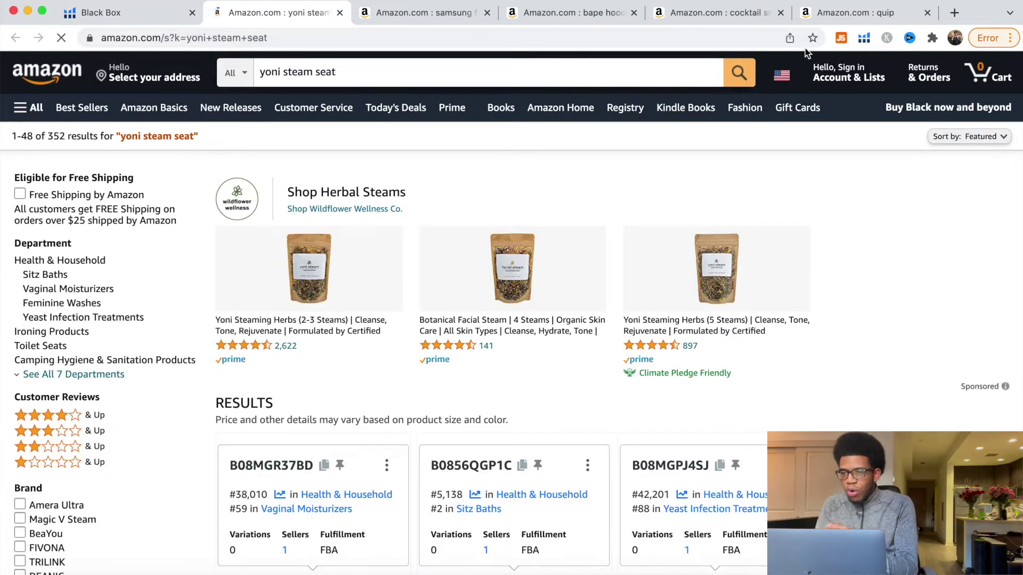
- Switch to the "quip" Amazon results and examine the brands, prices and review counts of the listed products
left_click(823, 16)
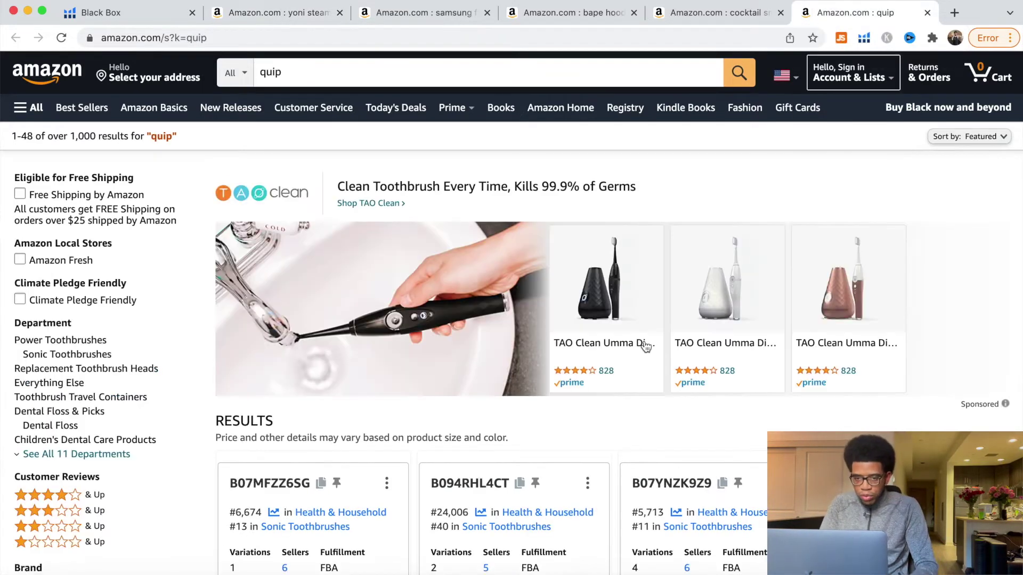
scroll(996, 236, "down", 3)
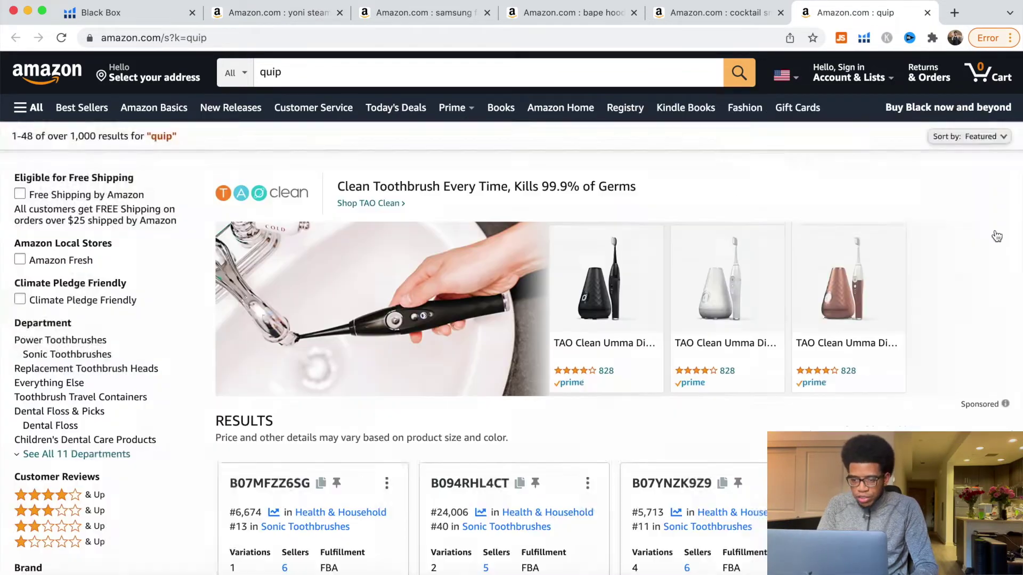
scroll(996, 236, "down", 6)
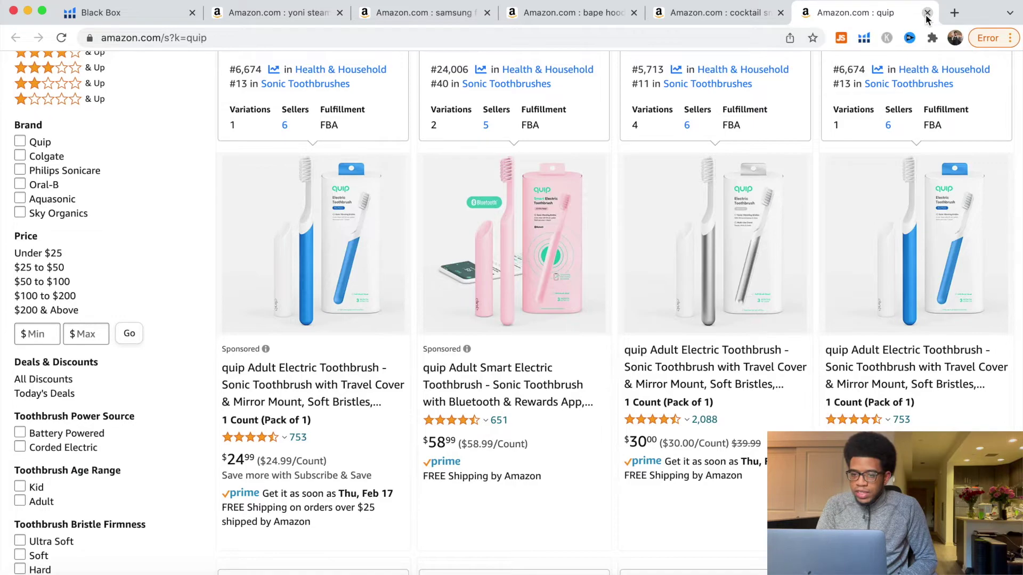
- Close the "quip" results and examine prices and review counts in the first rows of the "cocktail smoker kit" results
left_click(926, 13)
mouse_move(858, 66)
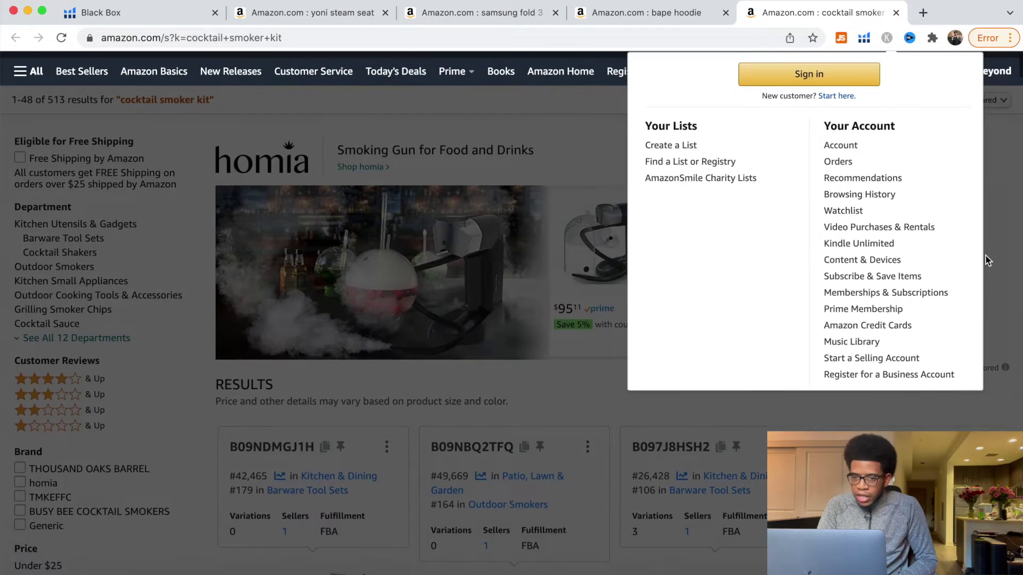
scroll(1011, 255, "down", 5)
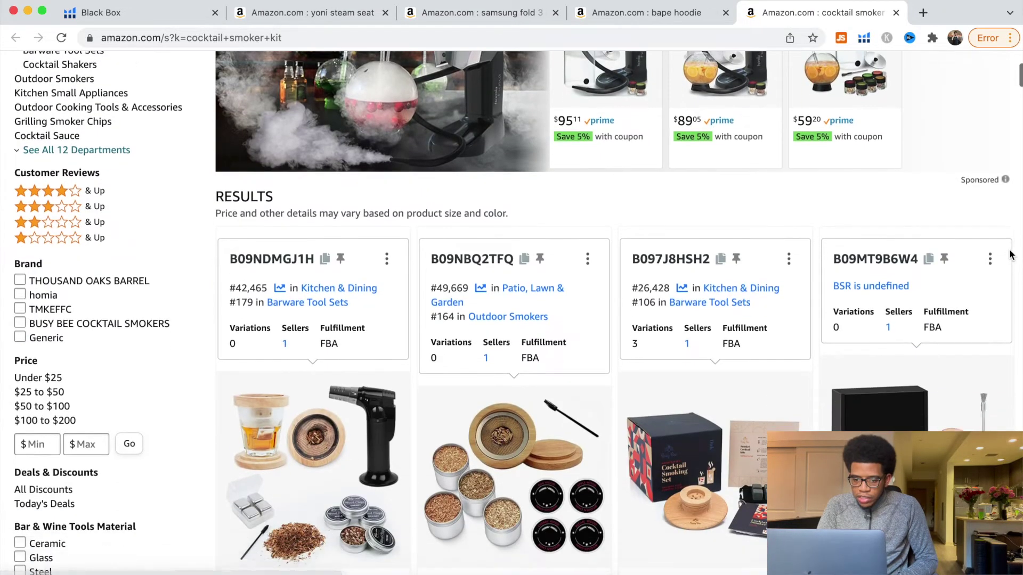
scroll(1012, 255, "down", 3)
scroll(1011, 255, "up", 5)
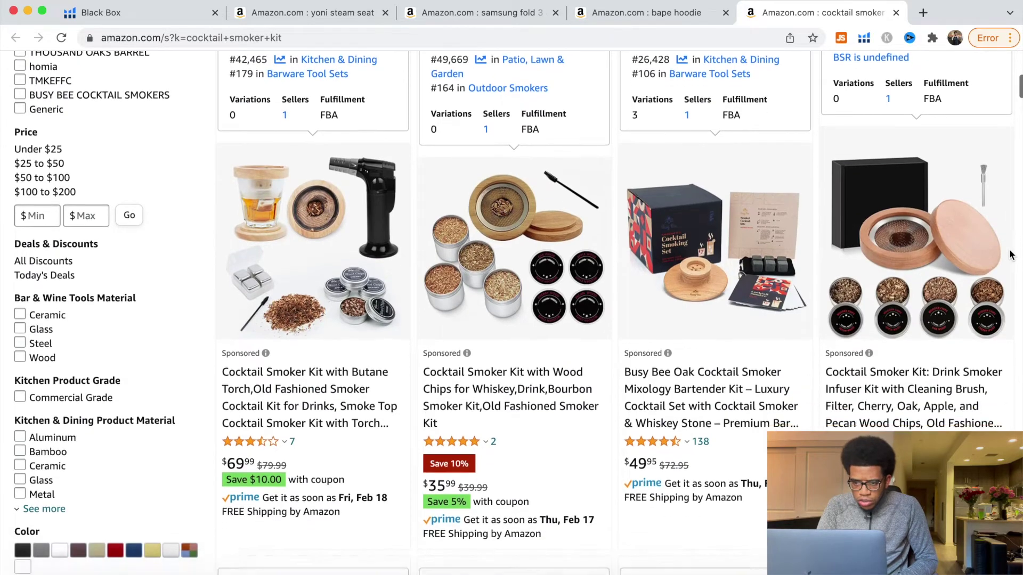
scroll(1011, 255, "down", 7)
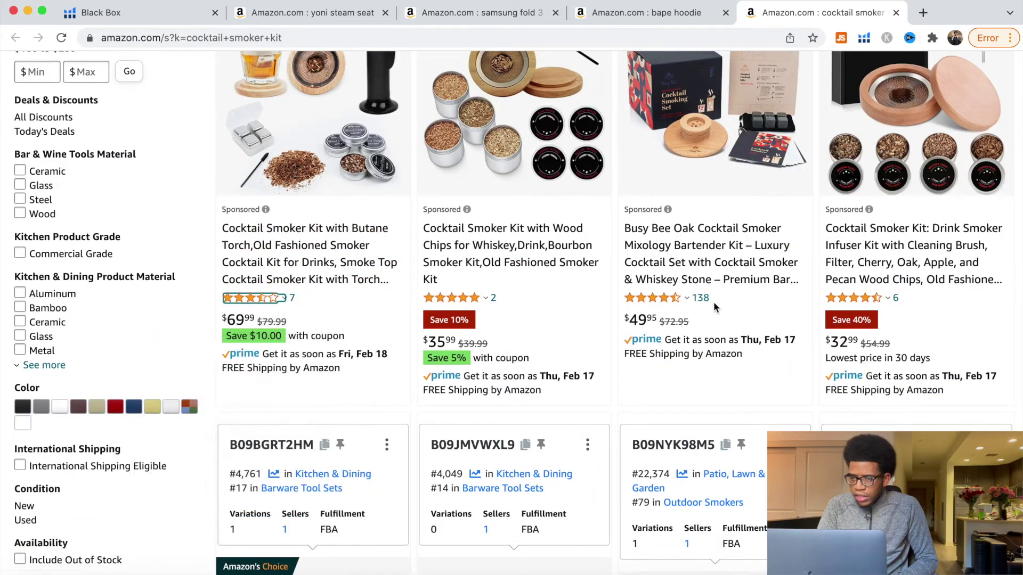
scroll(868, 312, "down", 7)
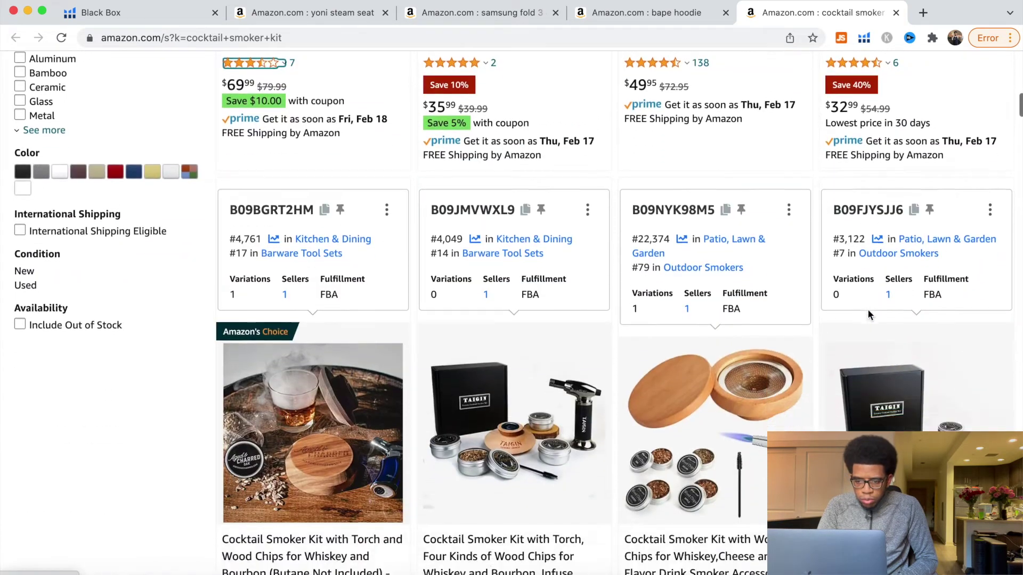
scroll(868, 314, "down", 3)
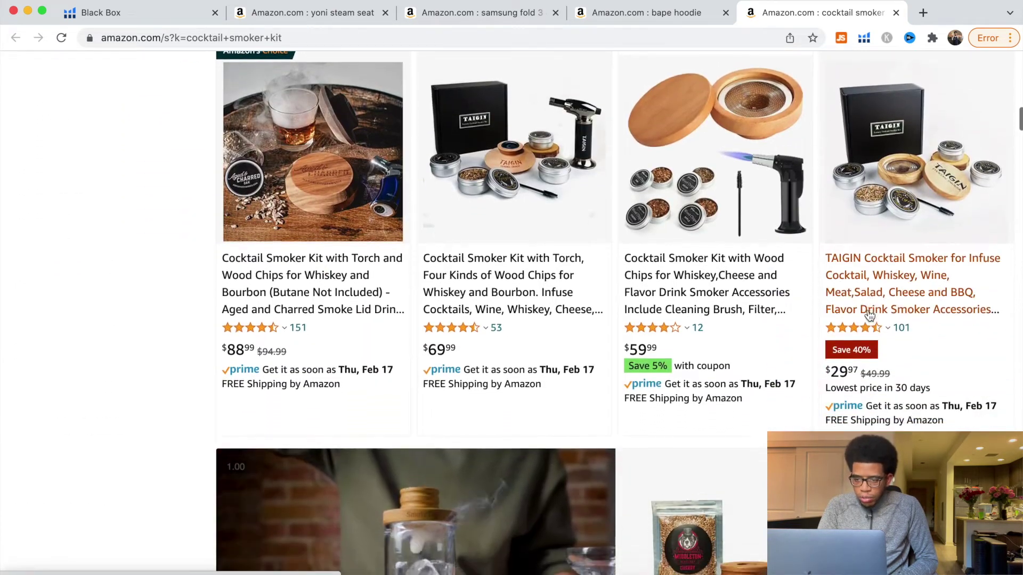
scroll(869, 314, "down", 2)
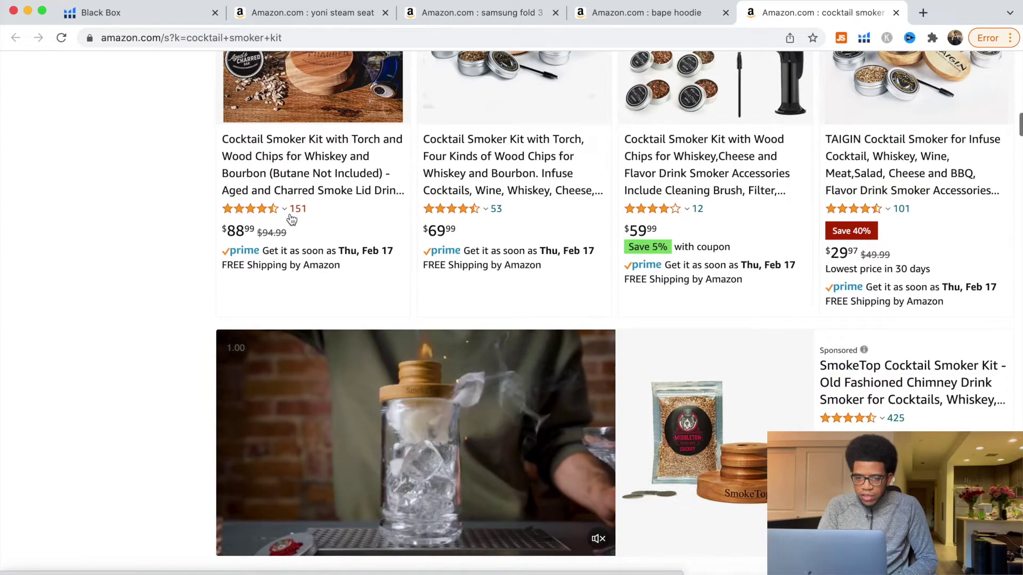
- Examine the products, prices and review counts in the Highly Rated and More Results sections for "cocktail smoker kit"
scroll(372, 236, "down", 10)
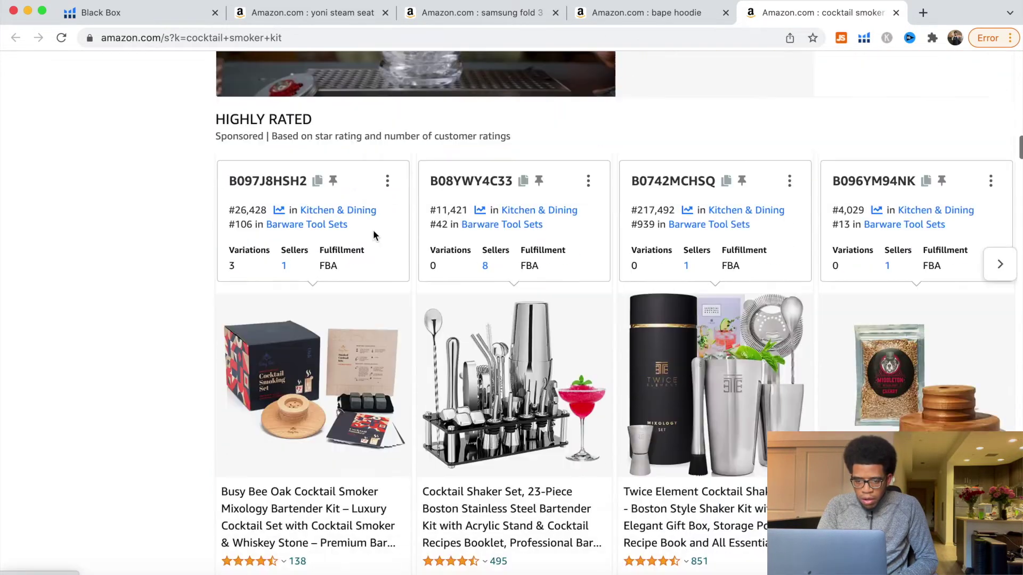
scroll(374, 236, "down", 1)
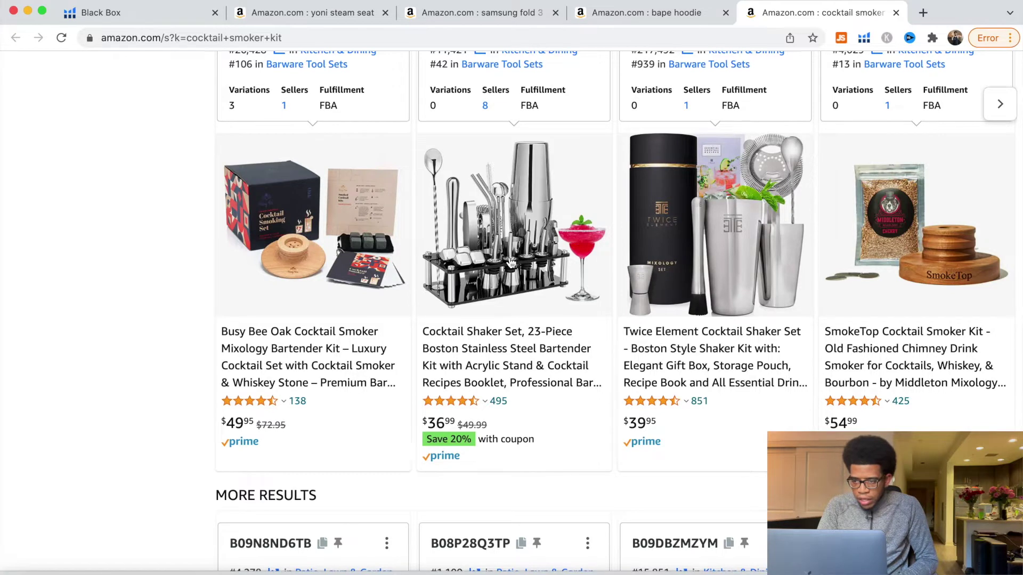
scroll(511, 263, "down", 1)
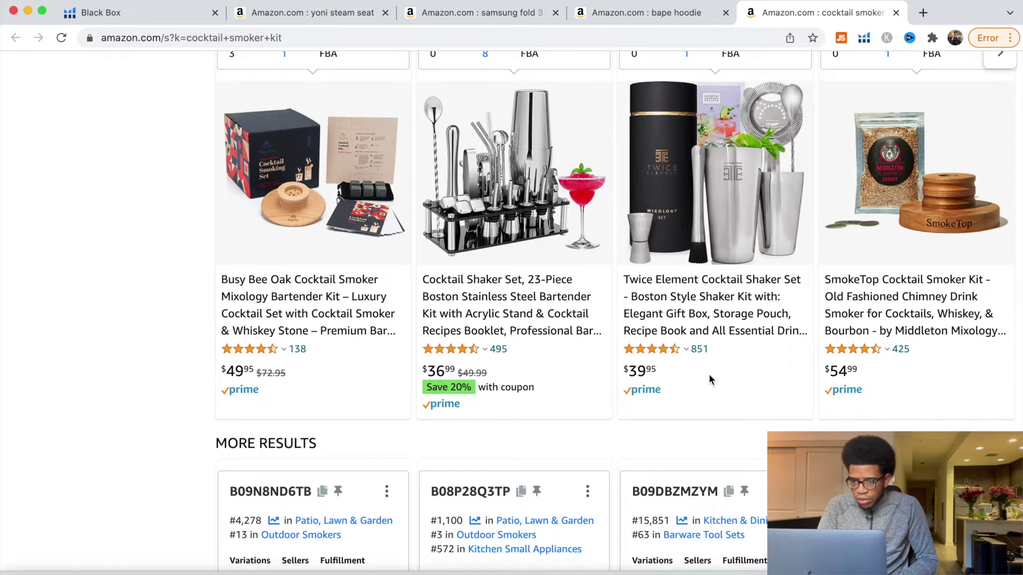
scroll(736, 330, "down", 1)
scroll(735, 329, "down", 7)
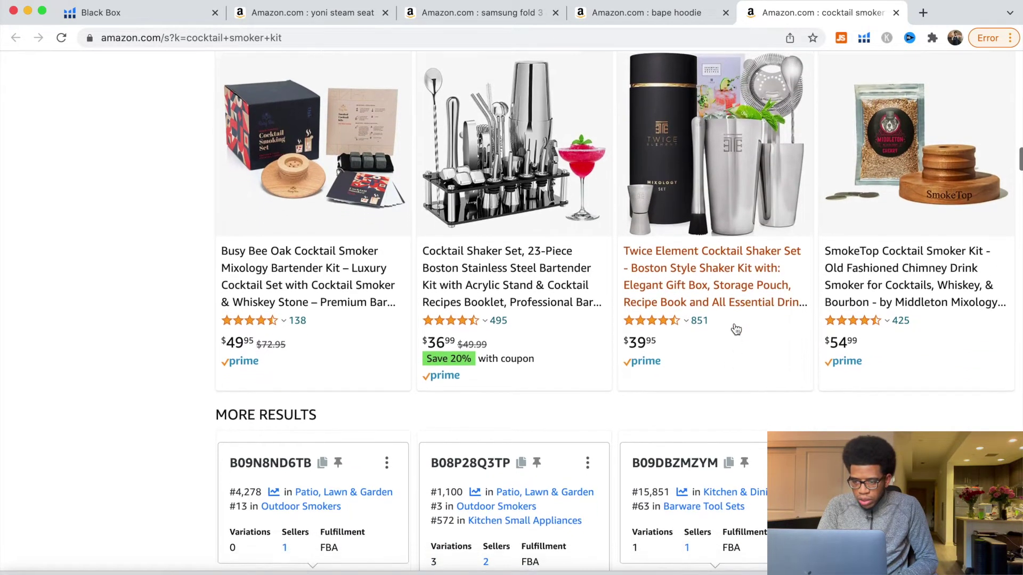
scroll(734, 323, "down", 1)
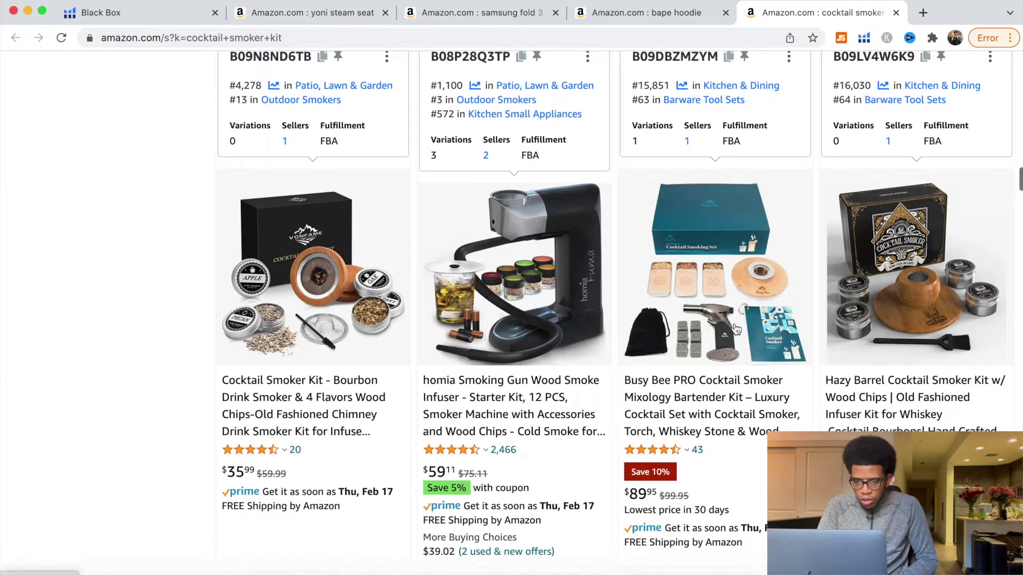
scroll(548, 444, "down", 1)
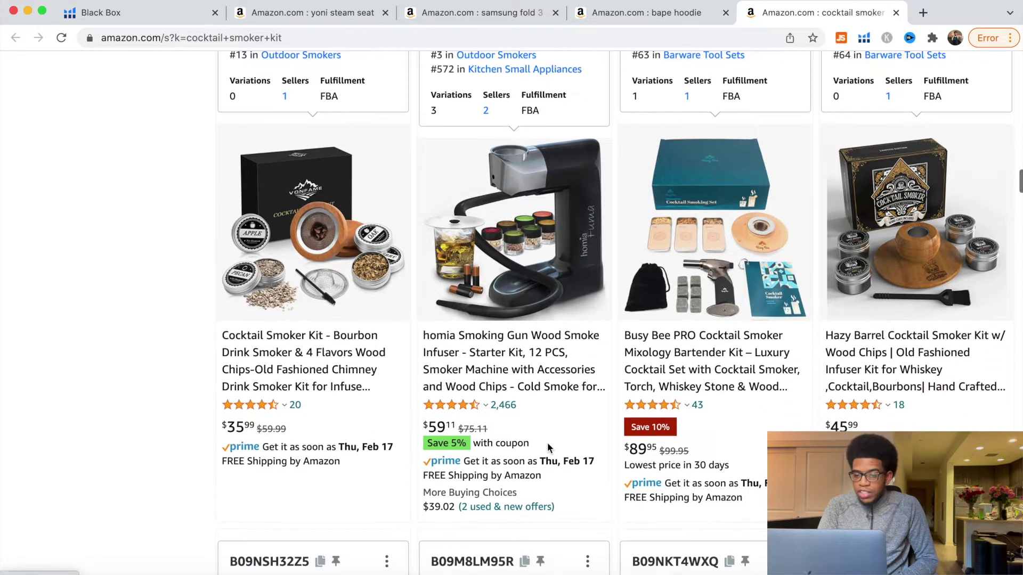
scroll(530, 411, "down", 2)
scroll(529, 410, "down", 8)
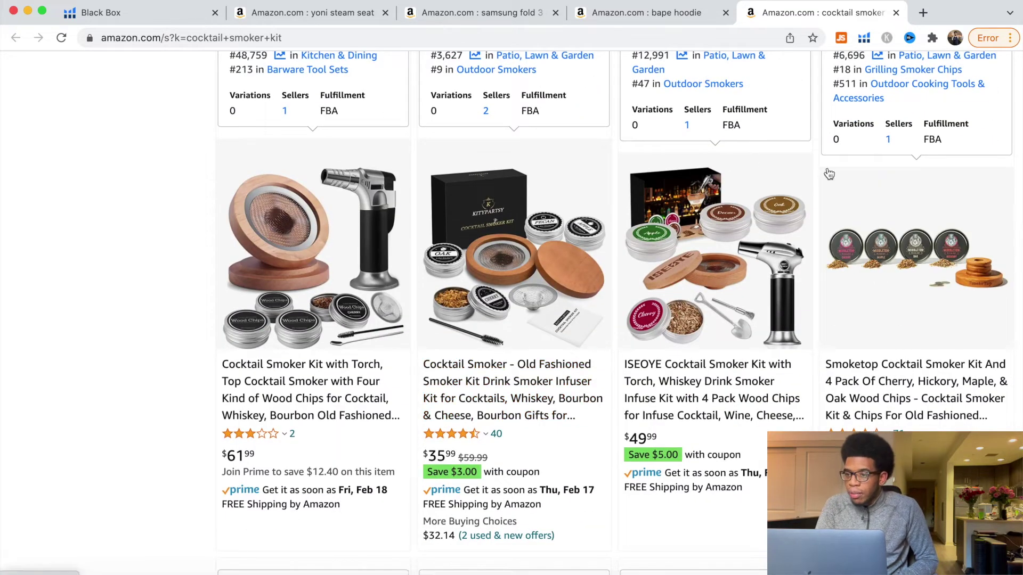
- Run Helium 10 Xray on the "cocktail smoker kit" results and check the search volume, average revenue and average price
left_click(863, 39)
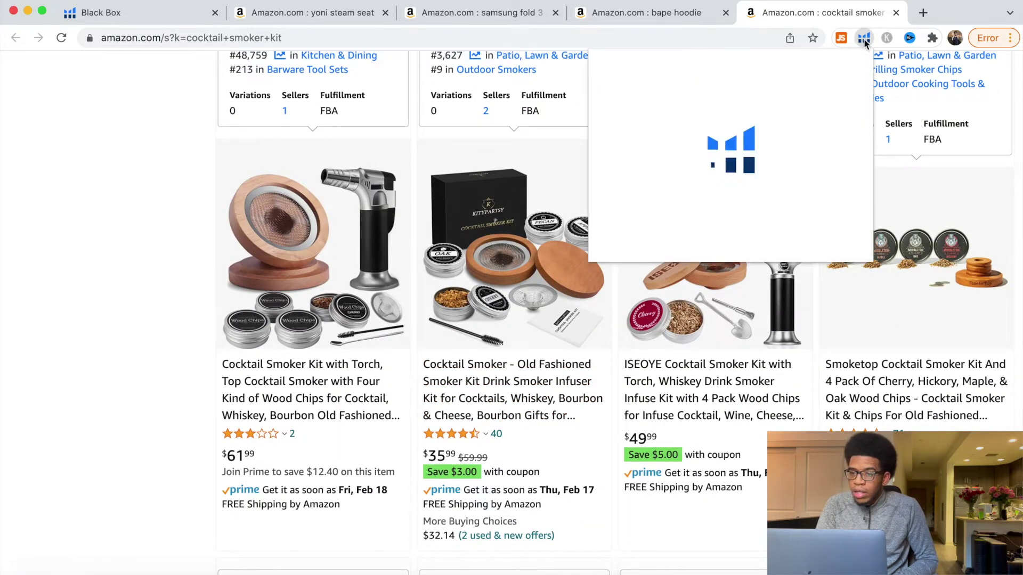
left_click(683, 171)
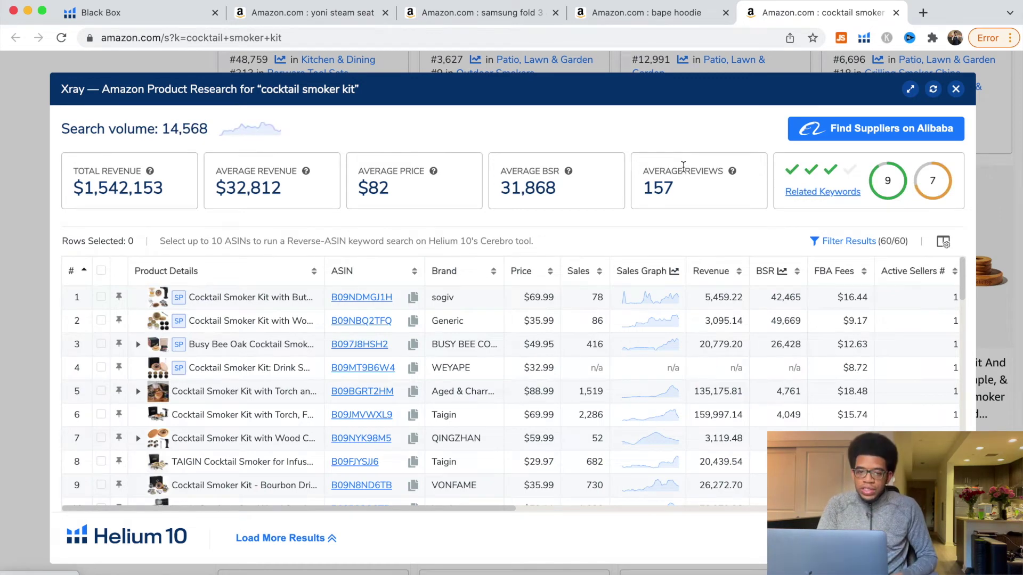
left_click_drag(165, 130, 219, 130)
left_click(251, 140)
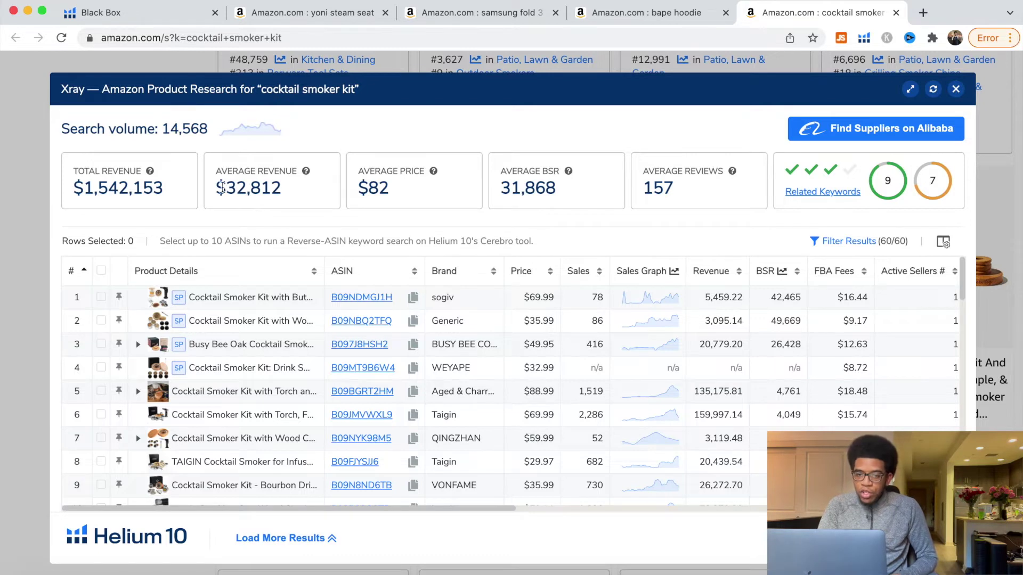
left_click_drag(227, 188, 284, 194)
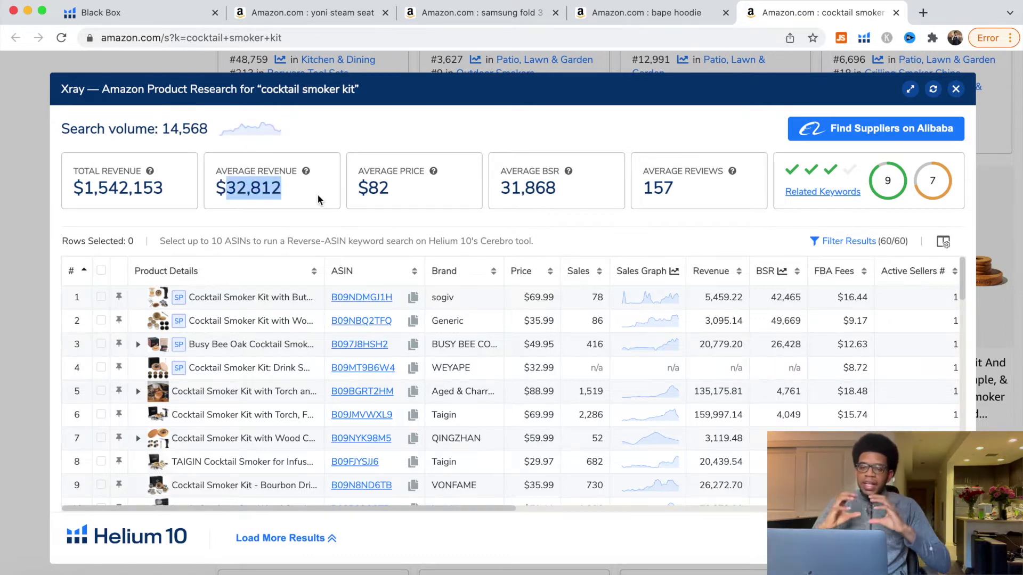
left_click(376, 196)
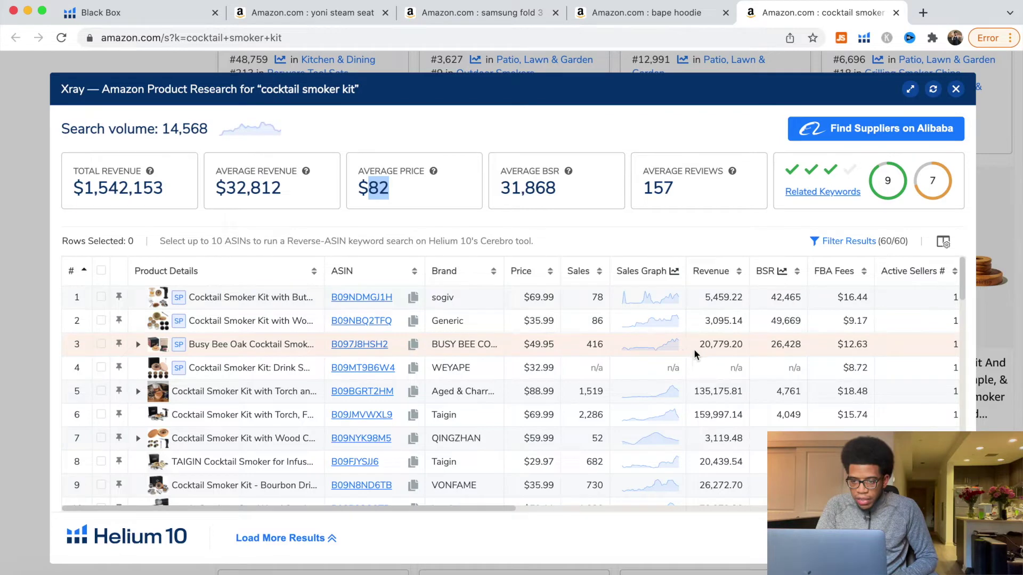
- Check the average reviews figure in Xray and bring the Ratings and Review Count columns of the product table into view
scroll(735, 361, "right", 3)
scroll(738, 362, "right", 3)
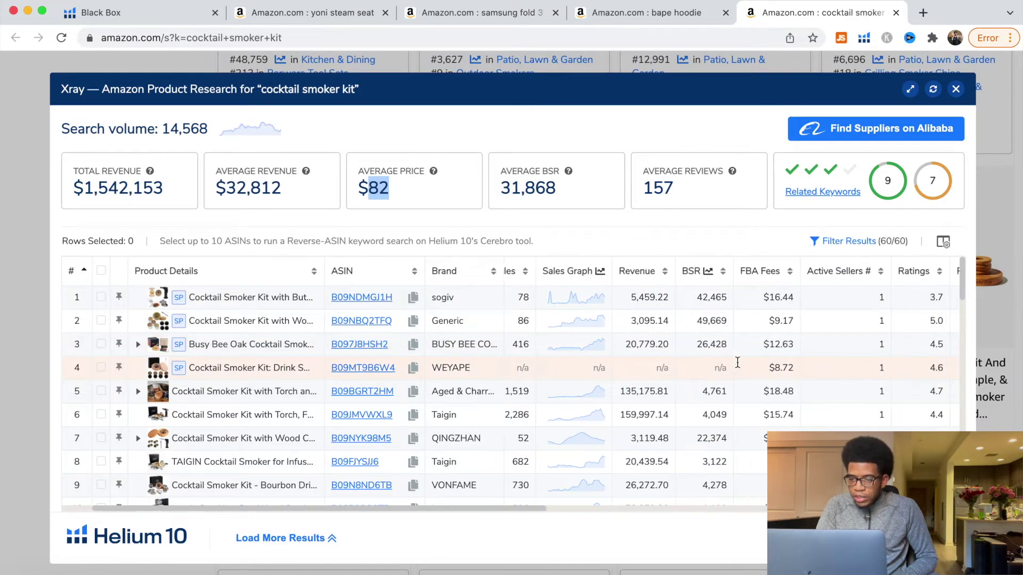
left_click(670, 190)
left_click_drag(670, 190, 643, 190)
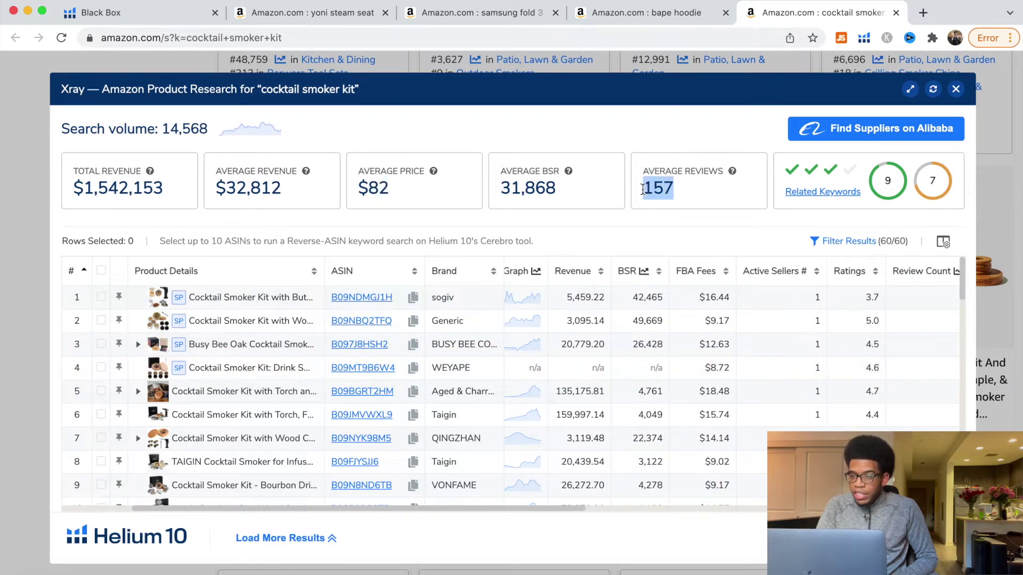
scroll(744, 365, "right", 3)
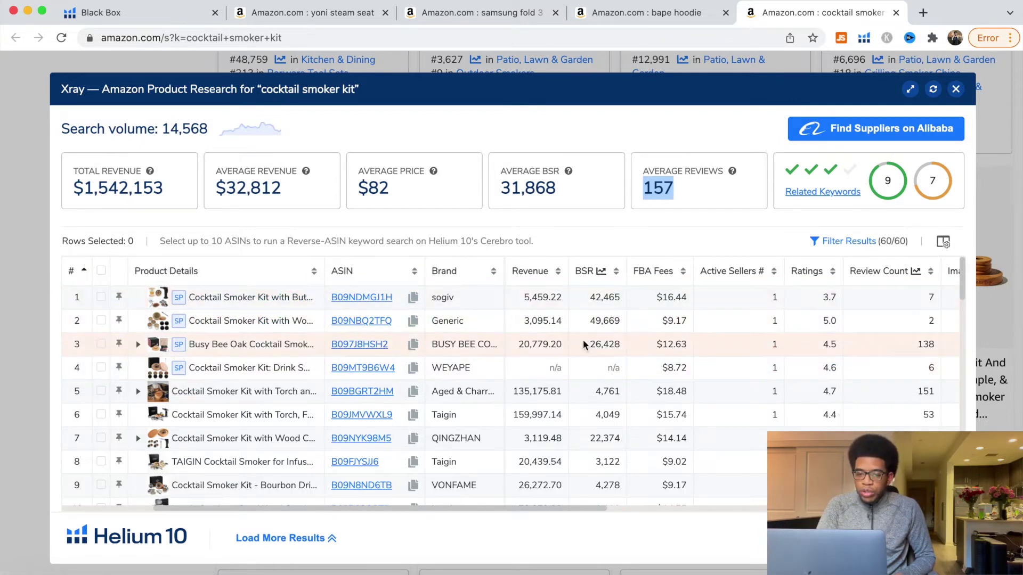
- Compare revenue, BSR, ratings and review counts of the individual cocktail smoker kits in the Xray product table
scroll(610, 349, "down", 3)
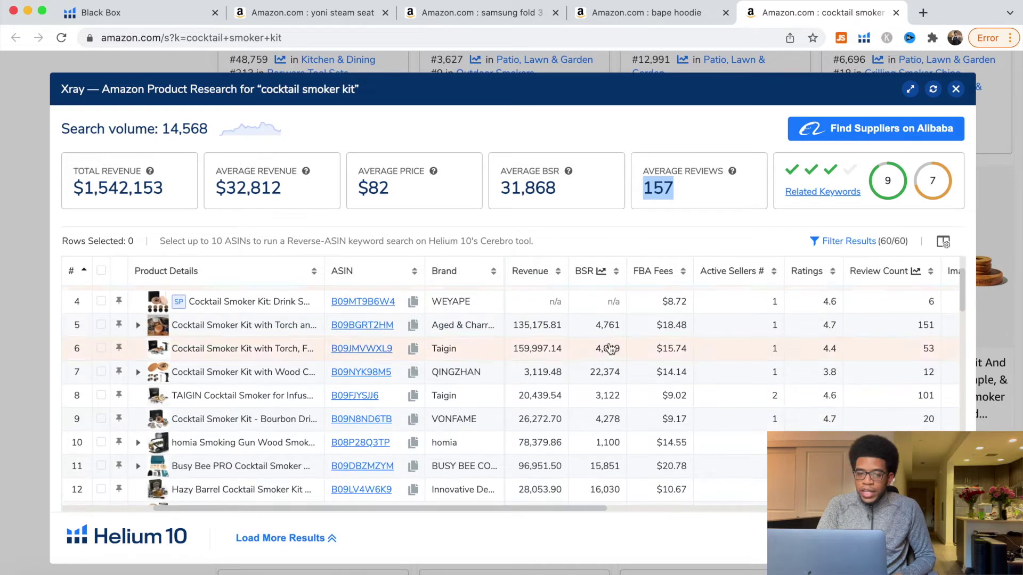
scroll(611, 349, "down", 1)
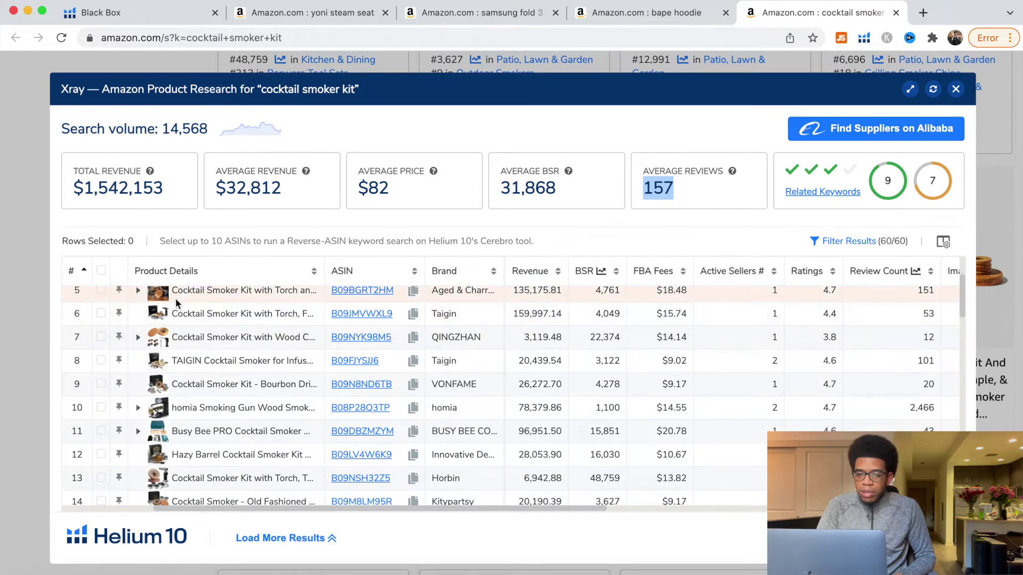
scroll(451, 302, "up", 1)
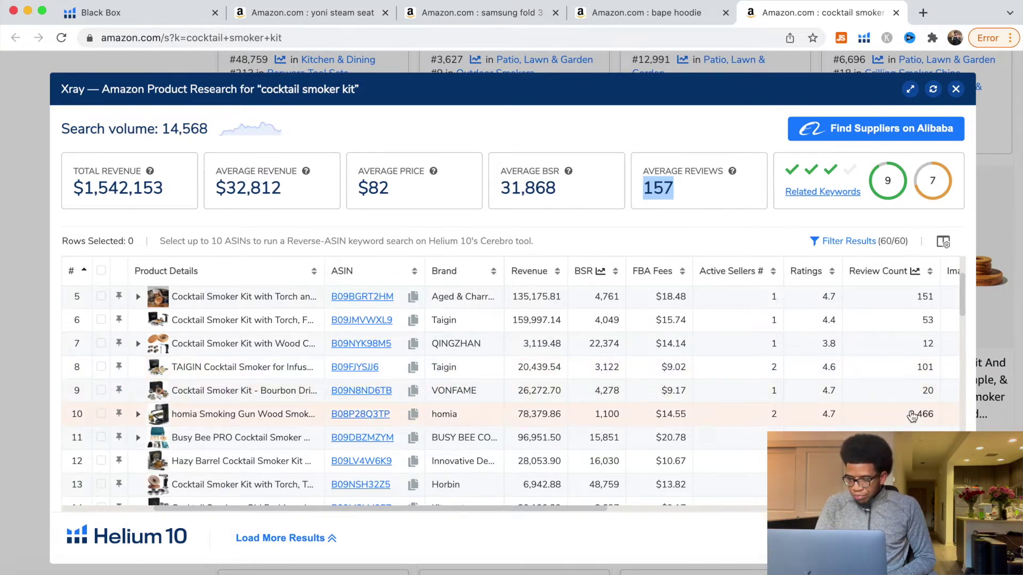
scroll(511, 394, "down", 1)
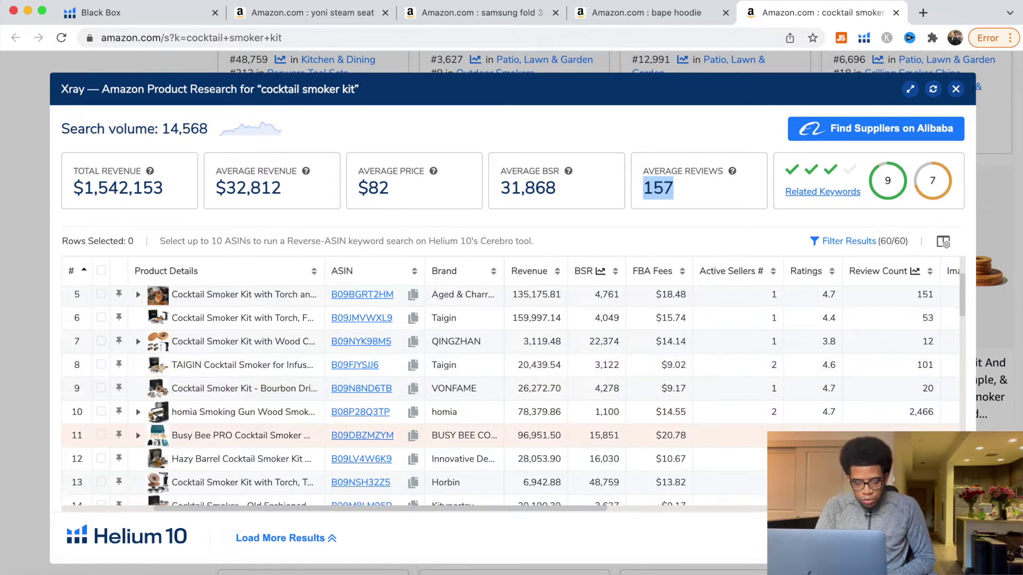
scroll(512, 397, "down", 2)
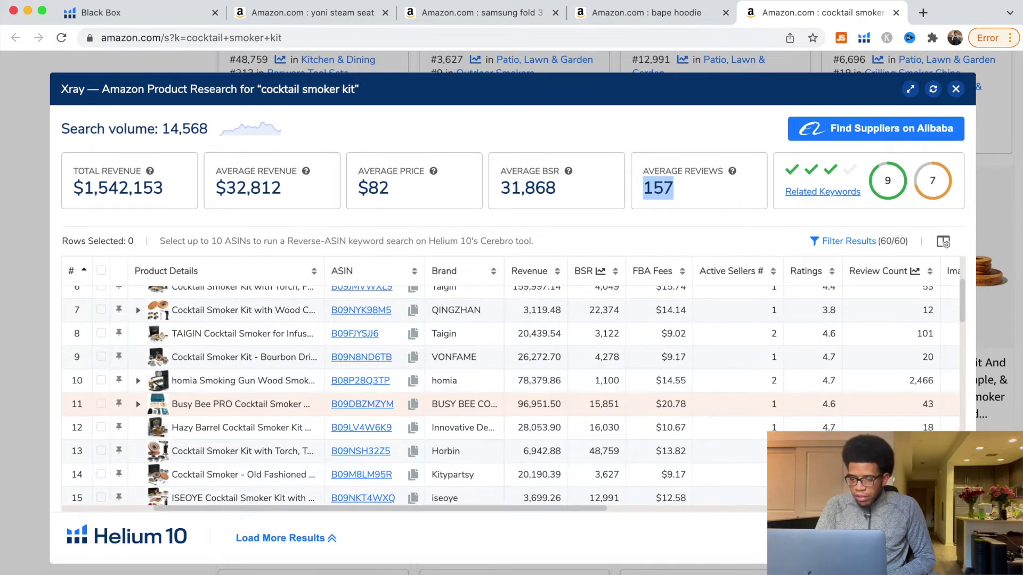
scroll(511, 396, "down", 1)
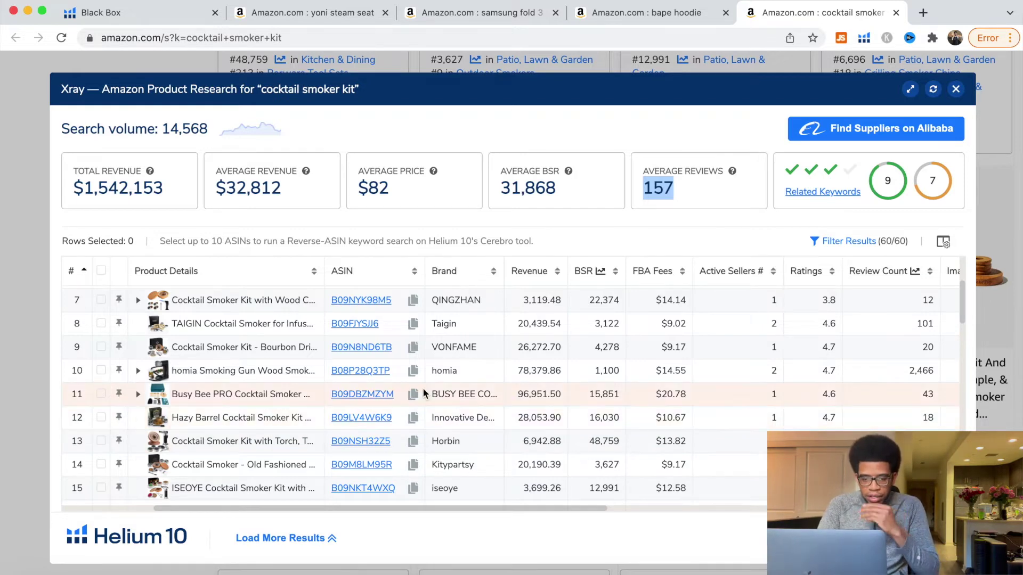
scroll(423, 389, "up", 2)
scroll(423, 393, "up", 1)
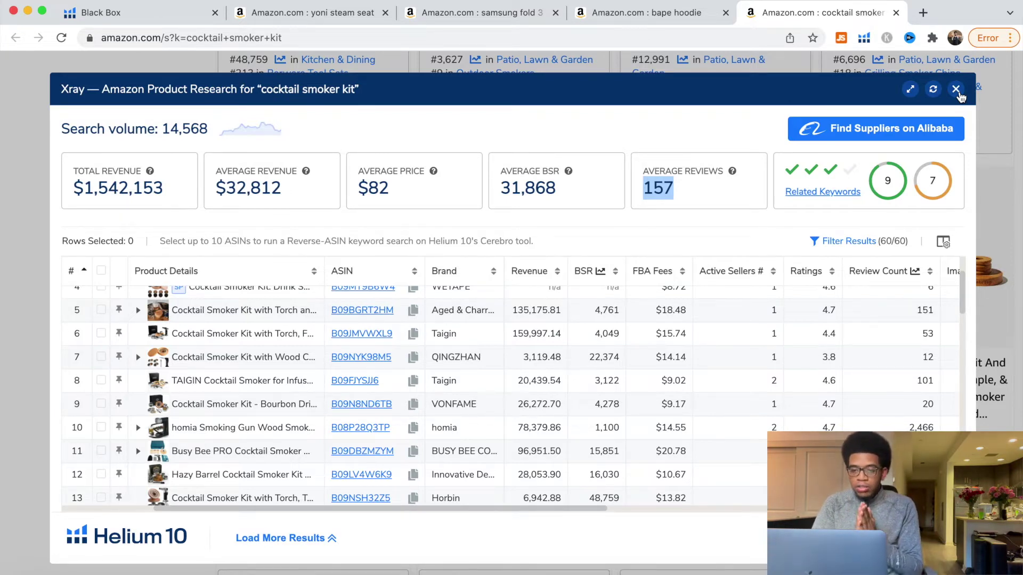
scroll(756, 379, "down", 2)
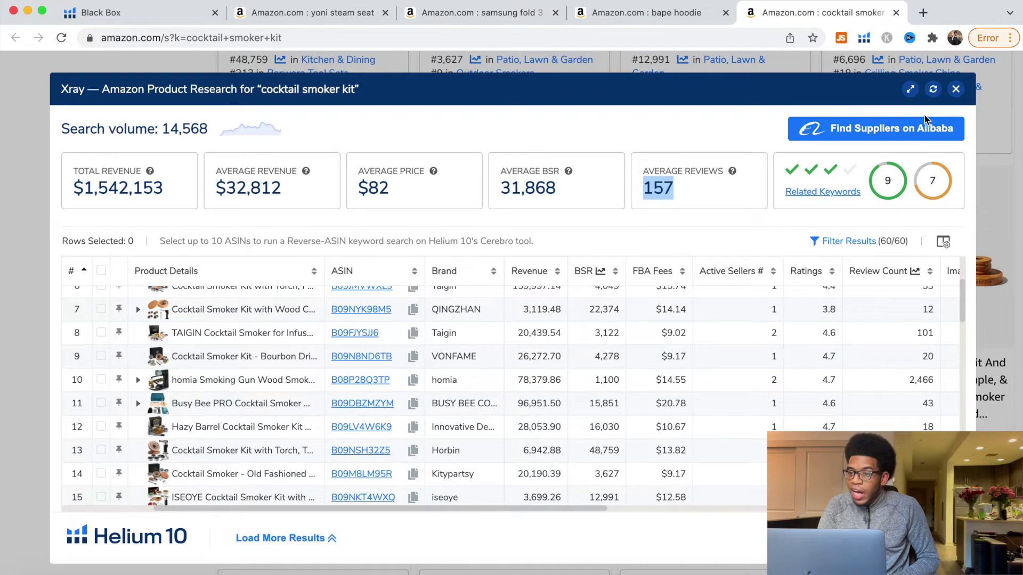
- Find Alibaba suppliers for "cocktail smoker kit" from Xray and open the full supplier results on Alibaba.com
left_click(848, 140)
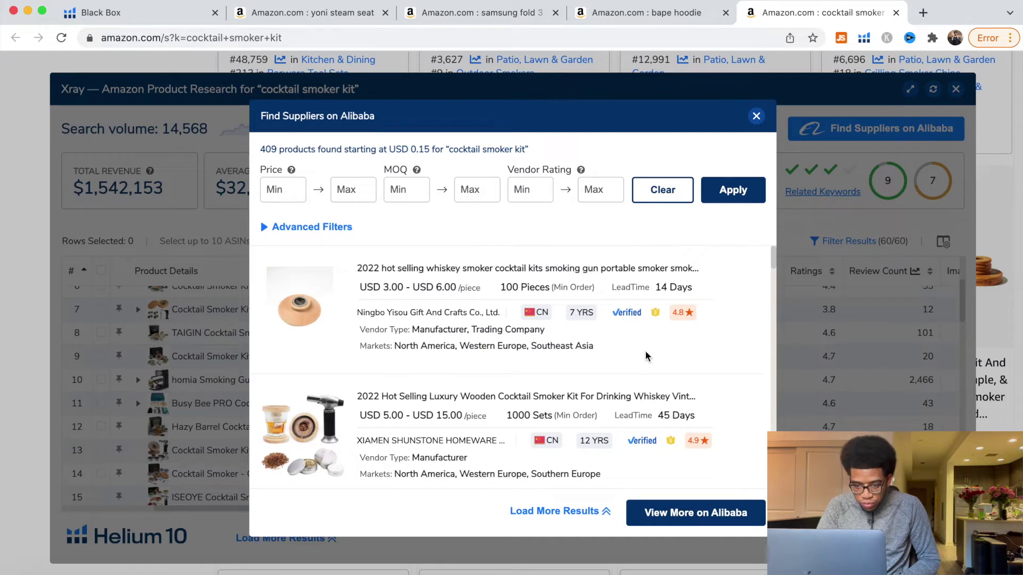
scroll(644, 356, "down", 1)
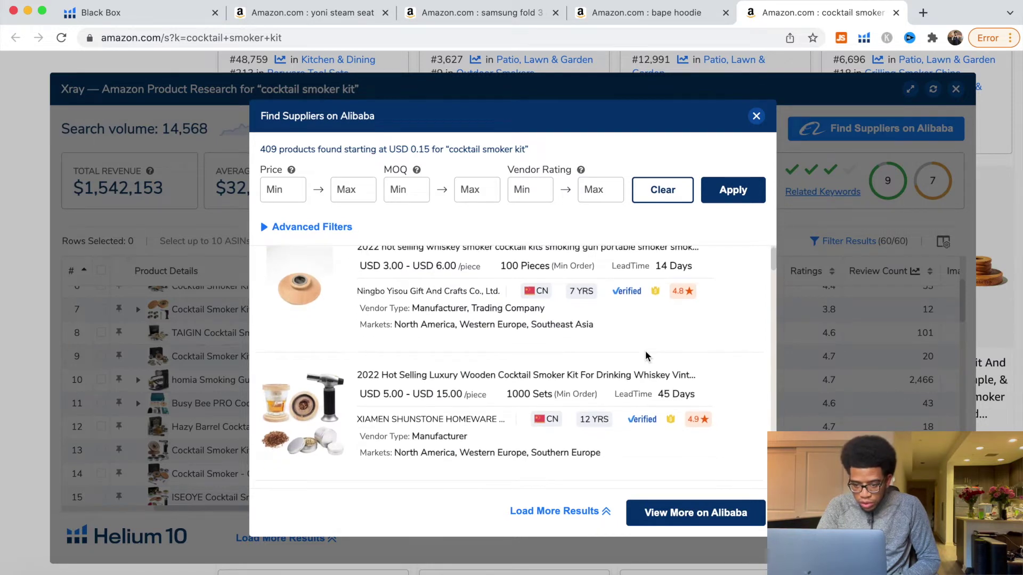
left_click(684, 518)
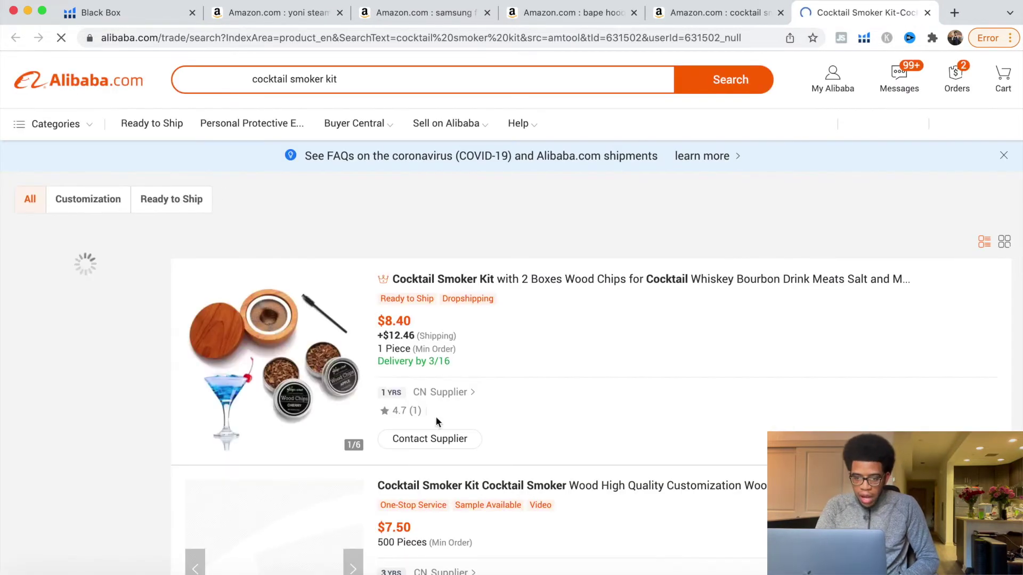
- Examine the Alibaba listings for cocktail smoker kits, including unit prices, minimum orders and supplier ratings
scroll(629, 309, "down", 2)
scroll(629, 309, "down", 3)
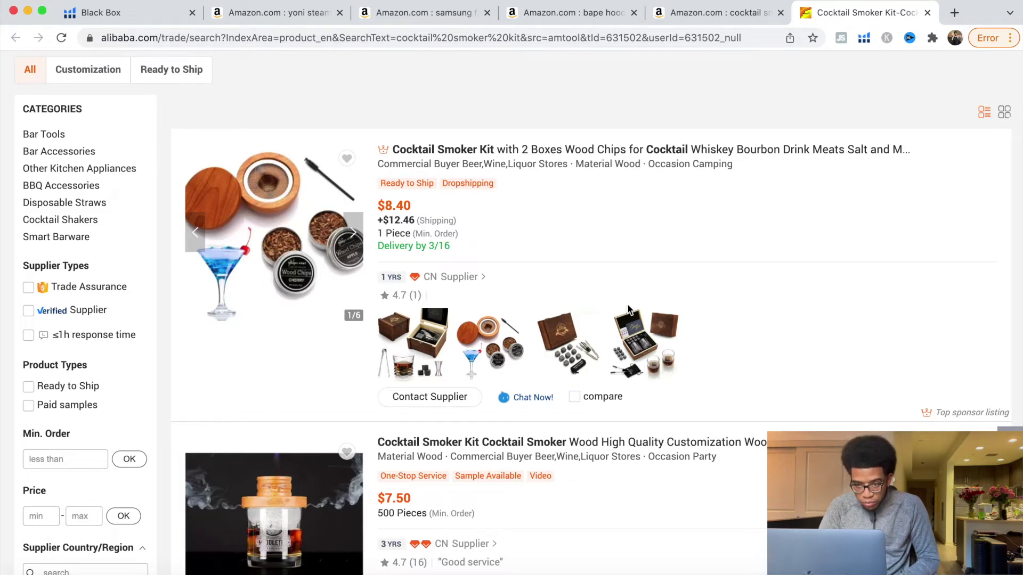
scroll(680, 353, "down", 3)
scroll(680, 353, "down", 10)
scroll(683, 358, "down", 8)
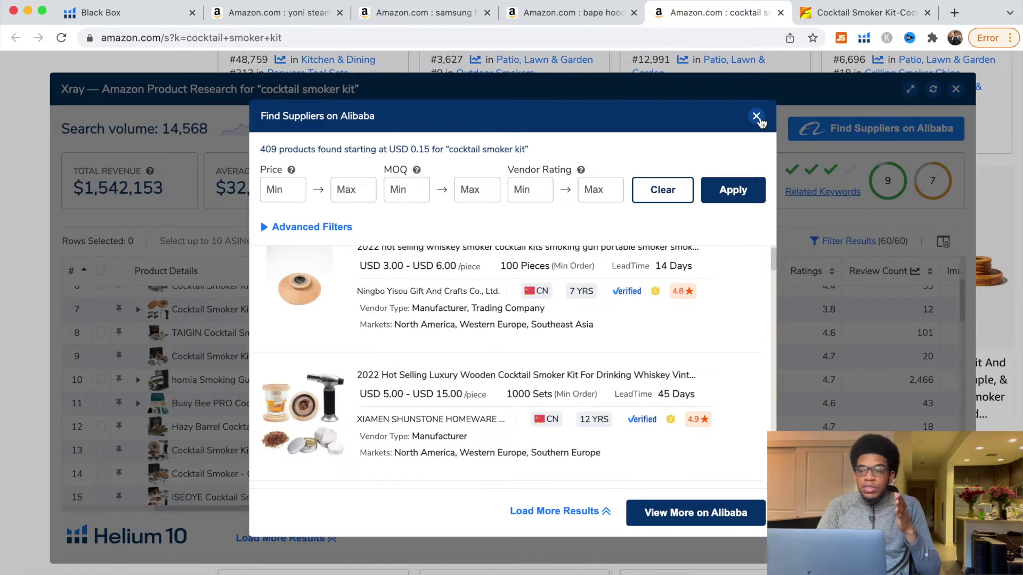
- Close the Alibaba supplier results and examine revenue, BSR, ratings and review counts of further cocktail smoker kits in the Xray table
left_click(756, 116)
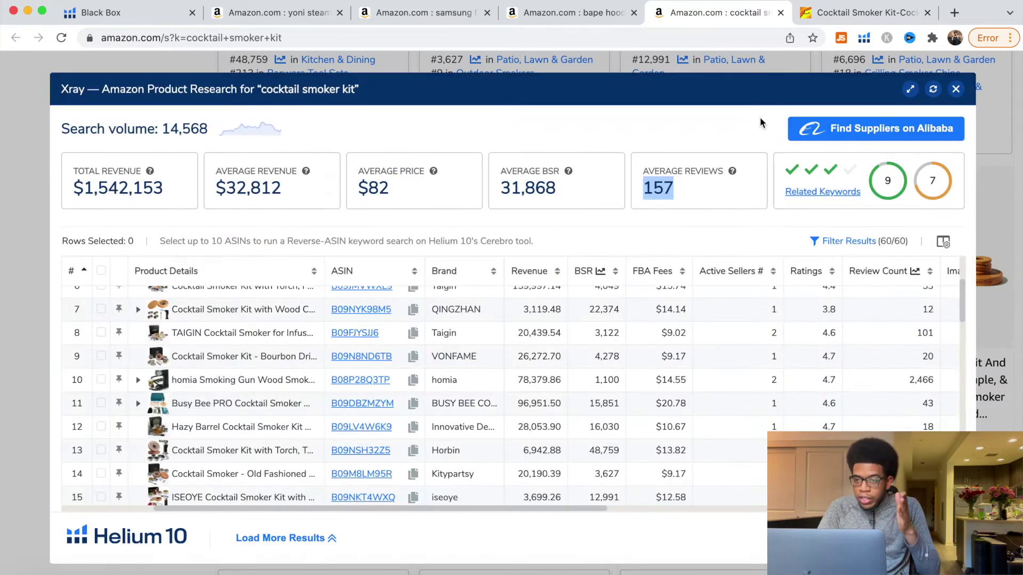
scroll(789, 434, "up", 3)
scroll(500, 396, "up", 1)
scroll(916, 430, "down", 5)
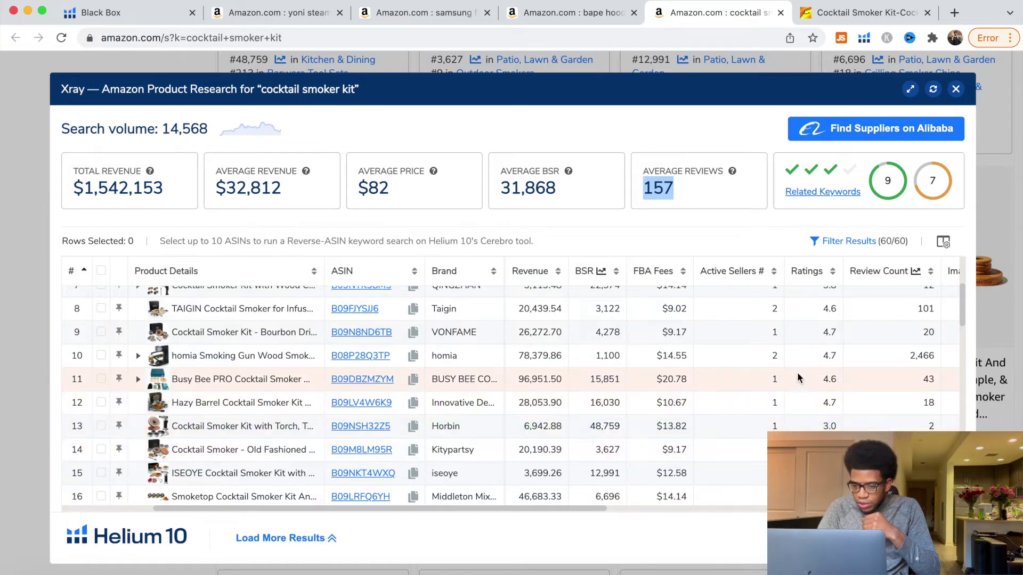
scroll(835, 385, "down", 2)
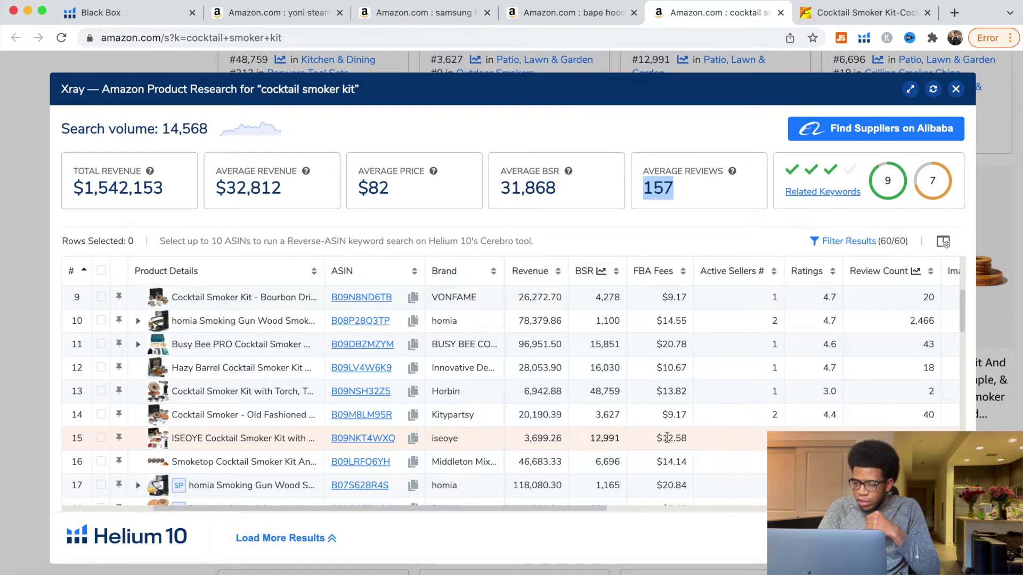
scroll(539, 436, "down", 5)
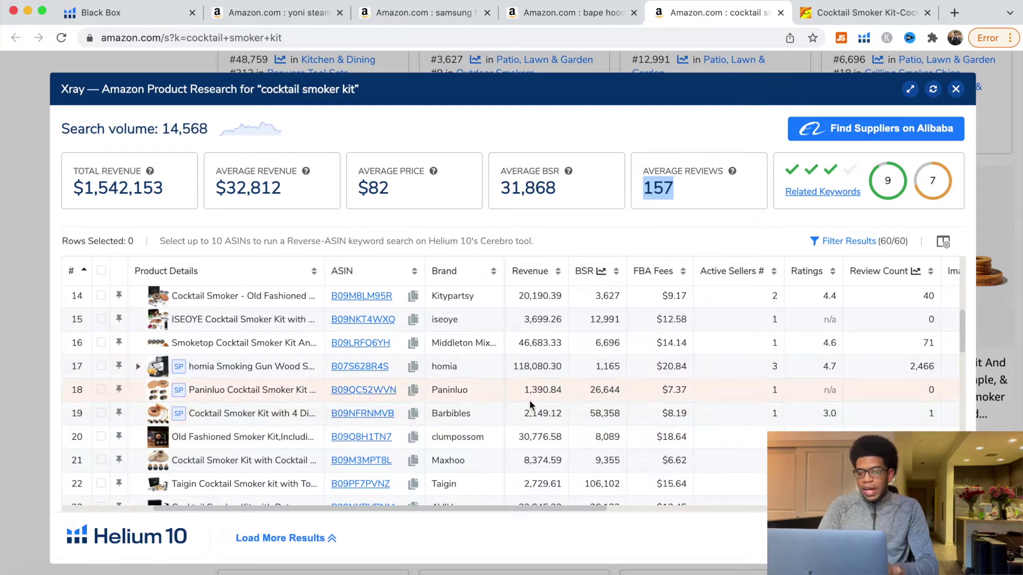
scroll(538, 421, "down", 2)
scroll(538, 419, "down", 1)
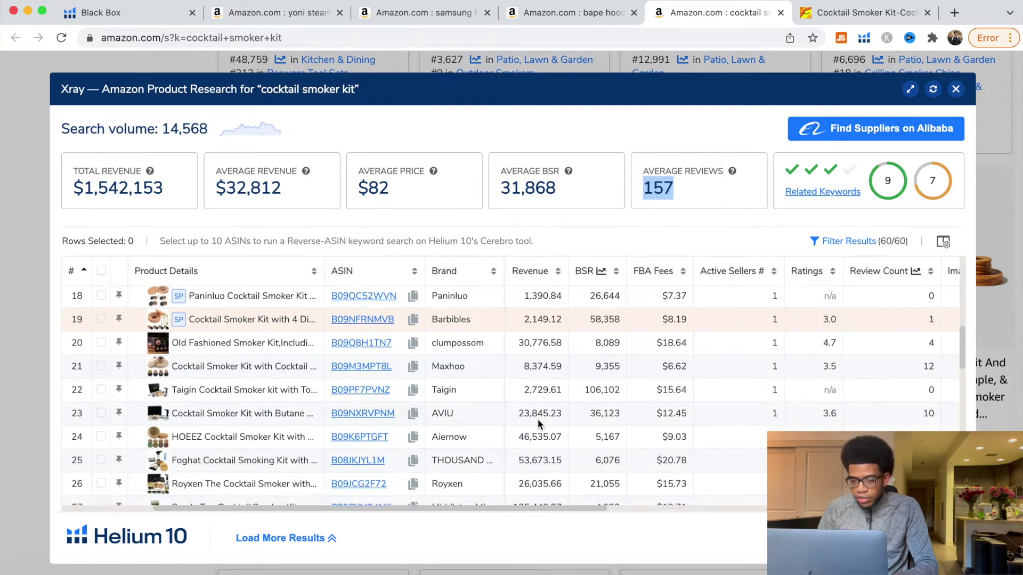
scroll(538, 419, "down", 2)
scroll(538, 419, "down", 3)
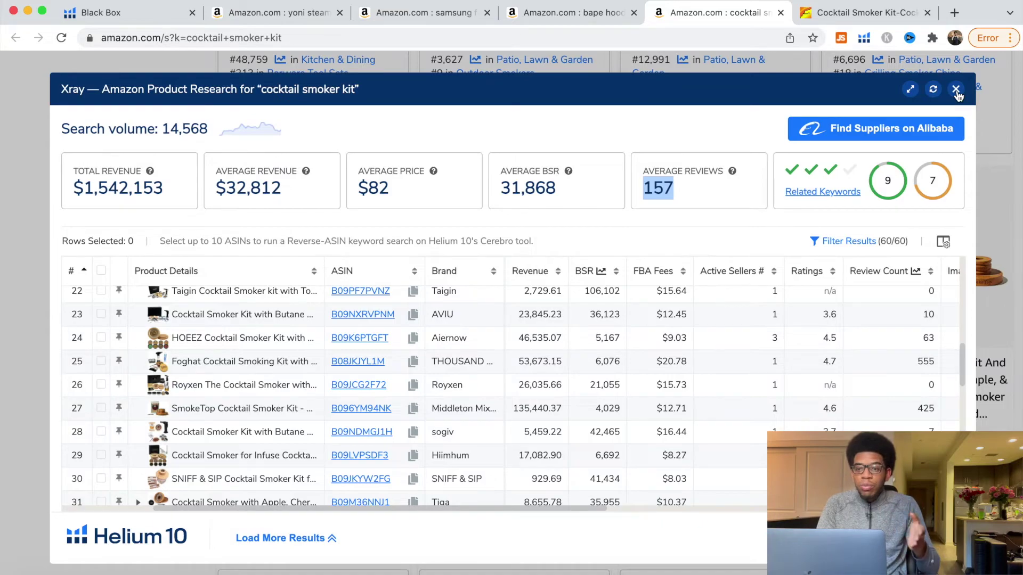
- Close Xray, copy the search term "cocktail smoker kit" into the Keyword cell A2 in Excel, and enter 14,500 as its search volume
left_click(956, 90)
scroll(520, 53, "up", 15)
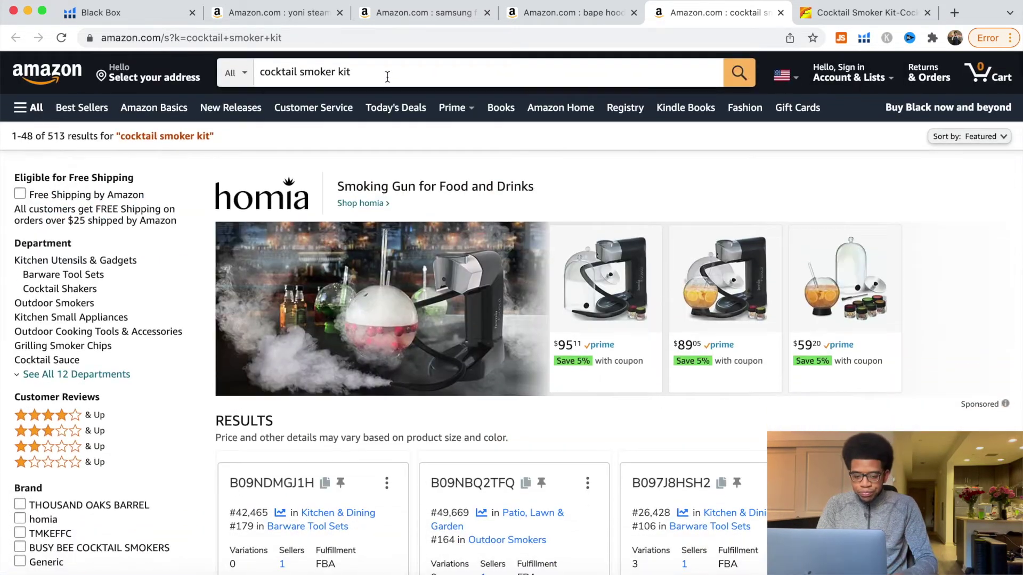
triple_click(388, 76)
key("super+c")
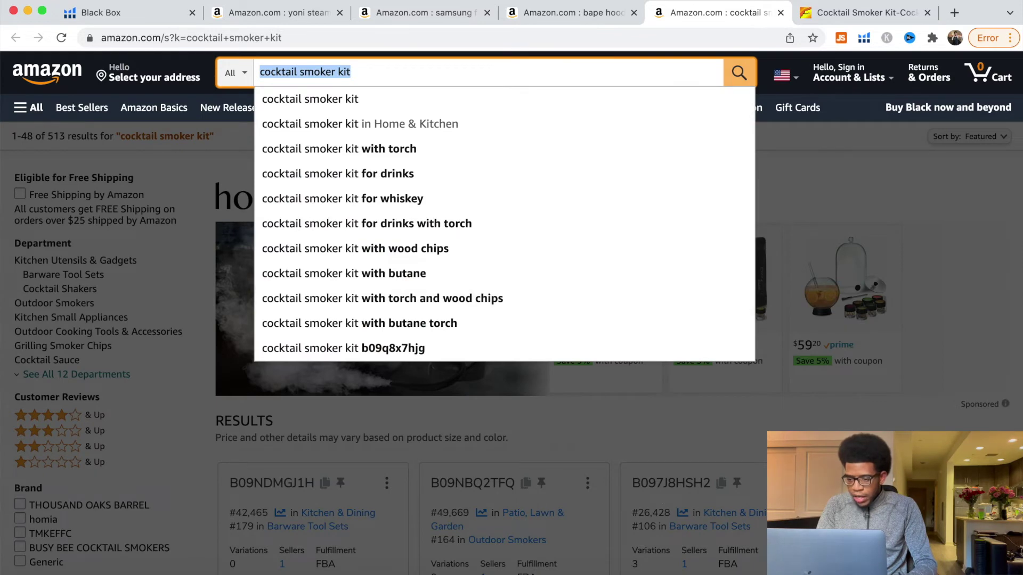
key("super+Tab")
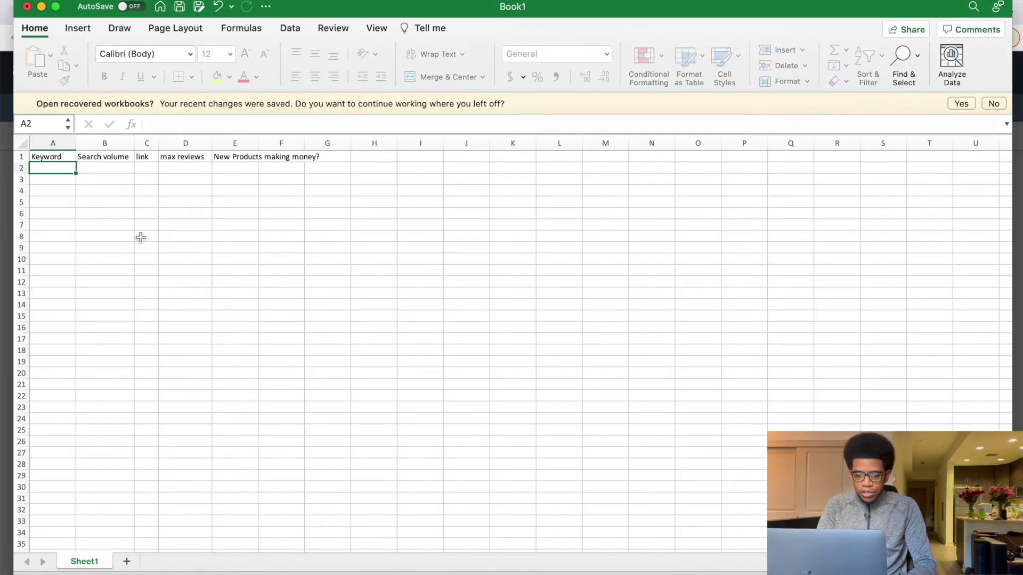
key("super+v")
left_click(113, 172)
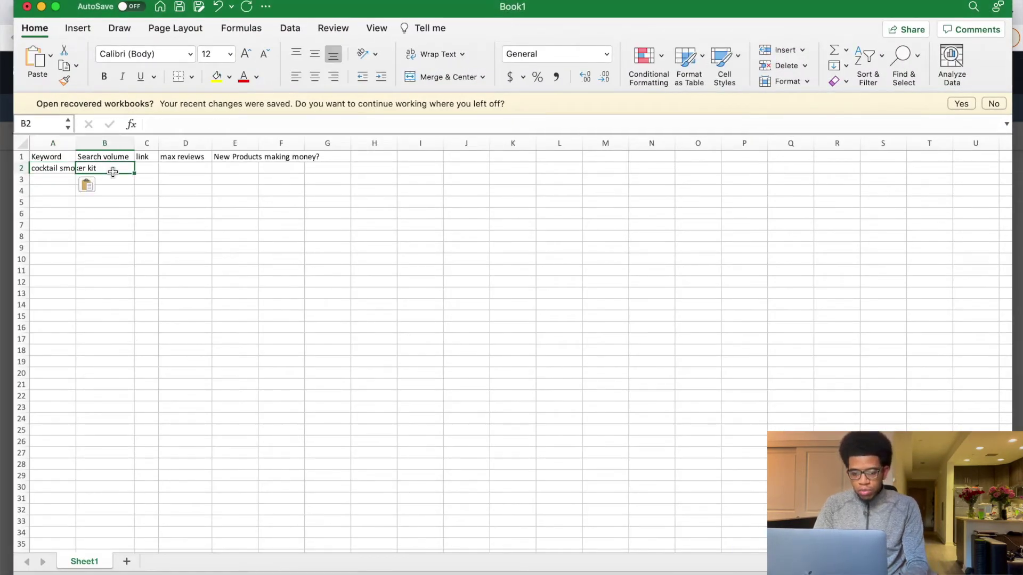
type("14,500")
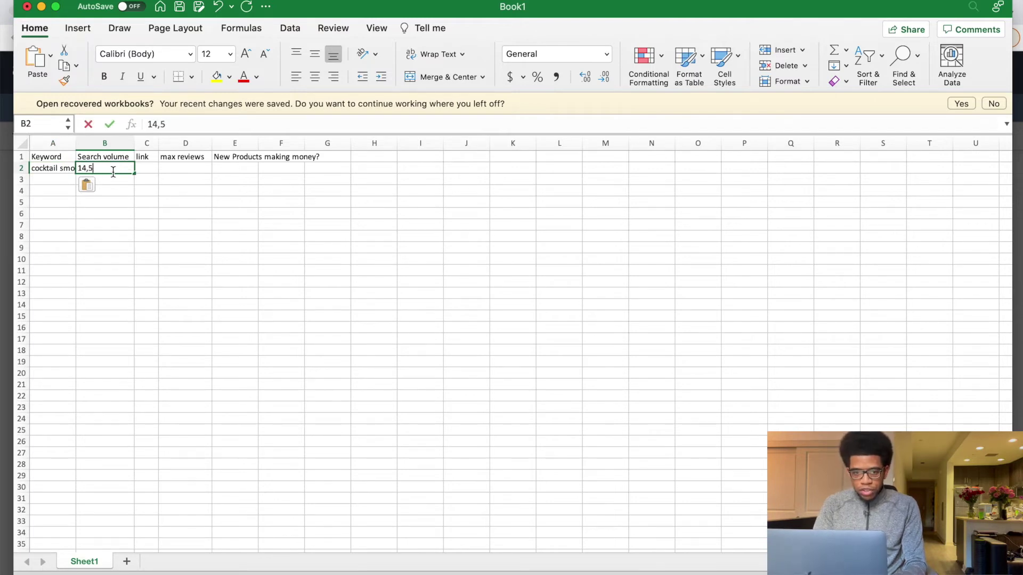
left_click(148, 169)
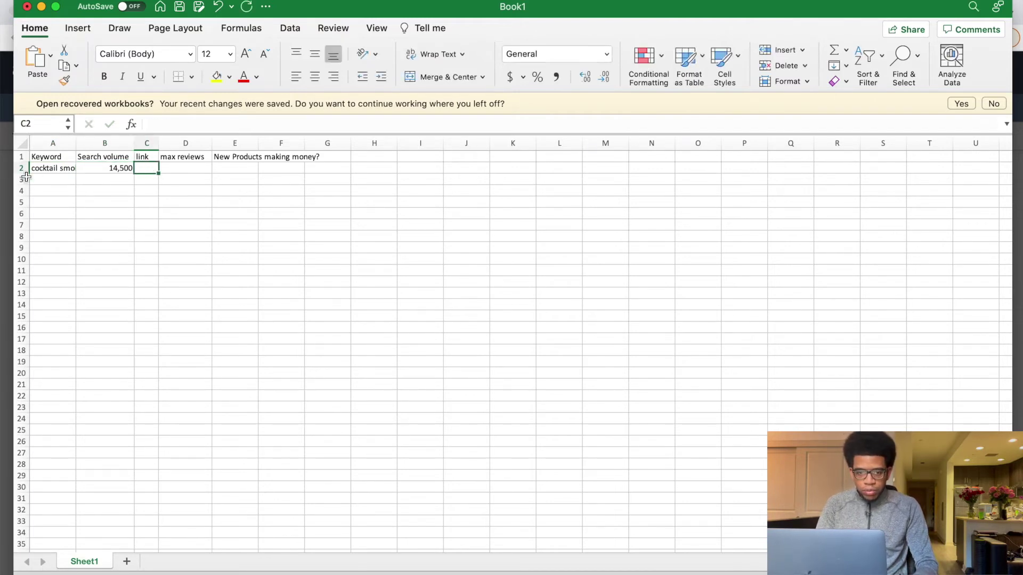
- Copy the address of the Amazon "cocktail smoker kit" results page into the link cell C2 of the Excel sheet
key("super+Tab")
left_click(822, 201)
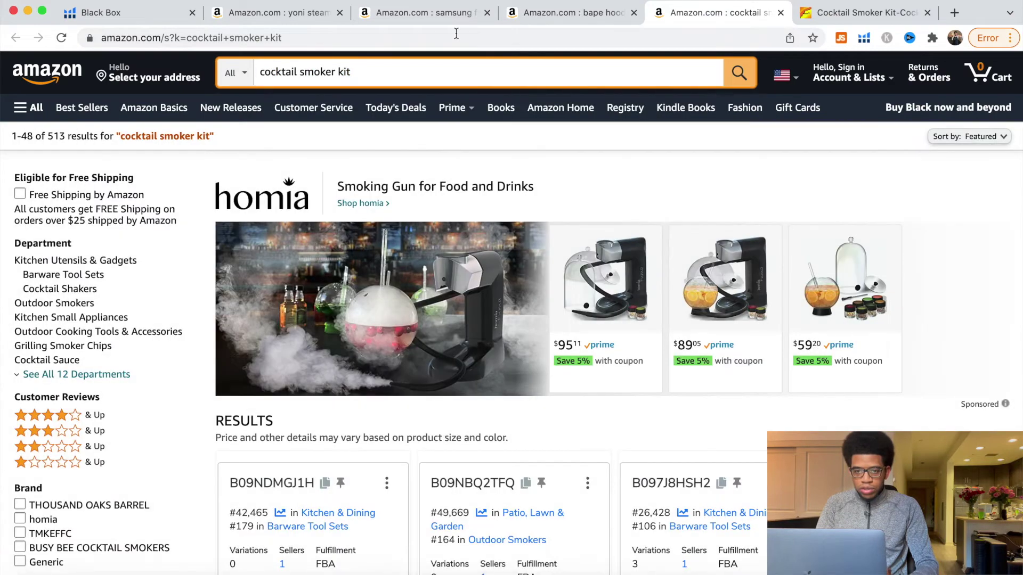
left_click(436, 39)
key("super+c")
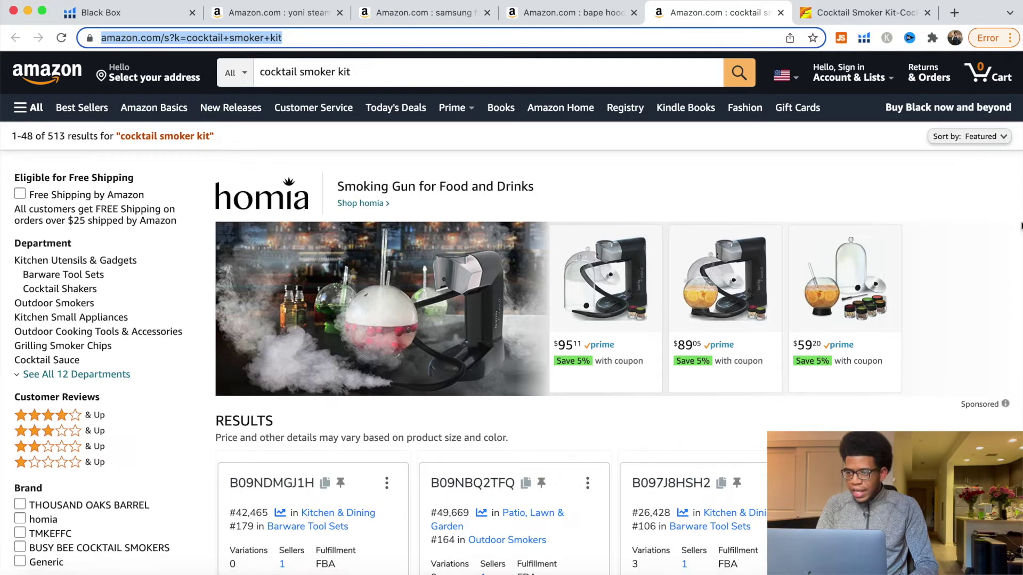
left_click(997, 219)
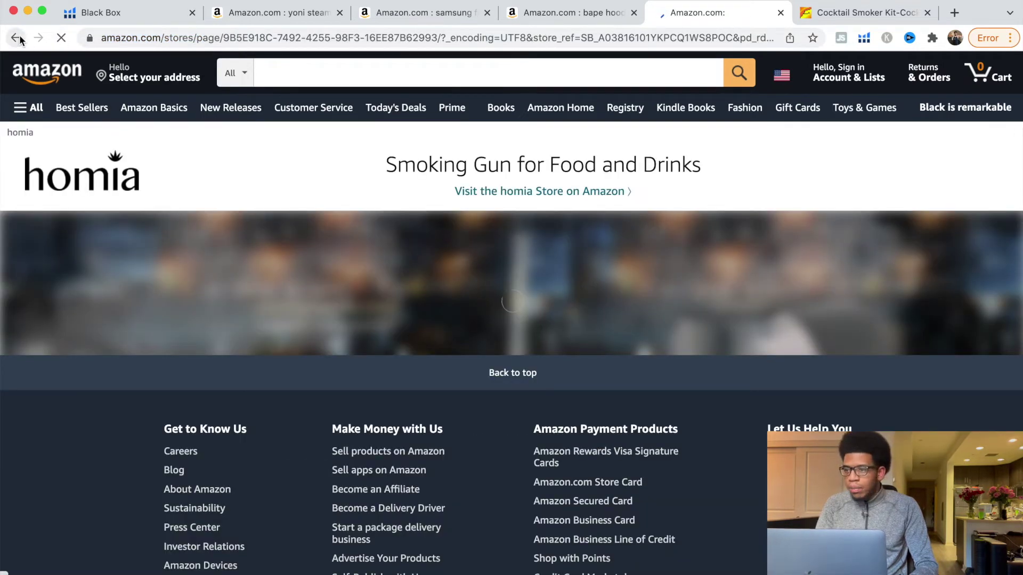
key("super+bracketleft")
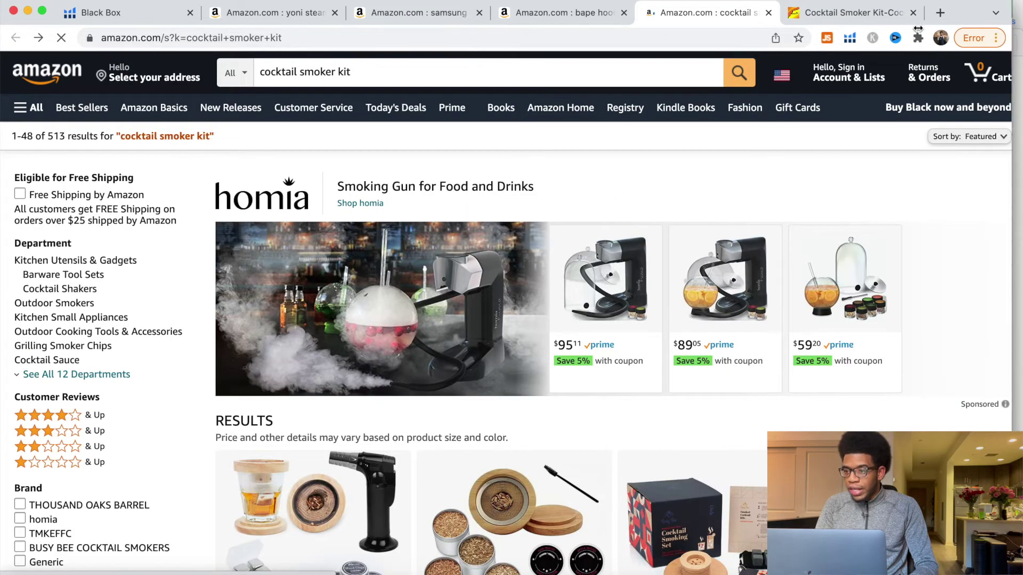
left_click_drag(1022, 40, 930, 37)
left_click(996, 72)
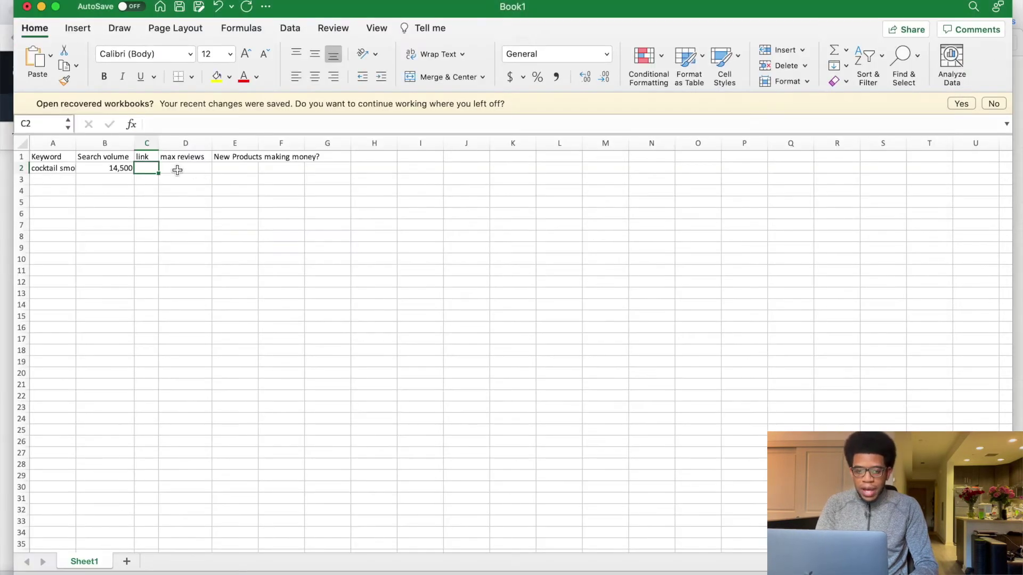
key("super+v")
left_click(205, 179)
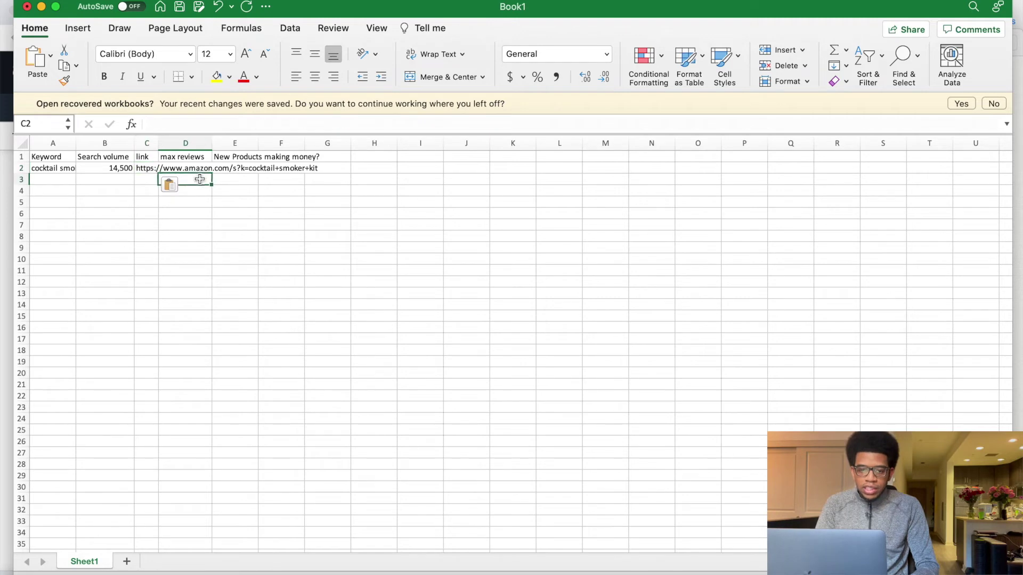
- Enter 1,500 as max reviews and "YES!!!!" under "New Products making money?" for the cocktail smoker kit row
left_click(195, 169)
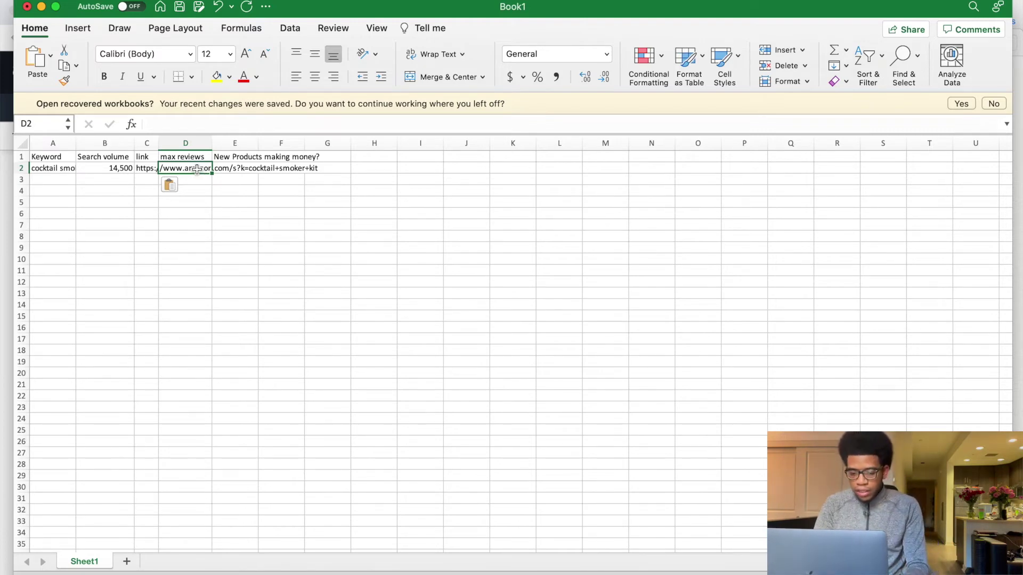
type("1,500")
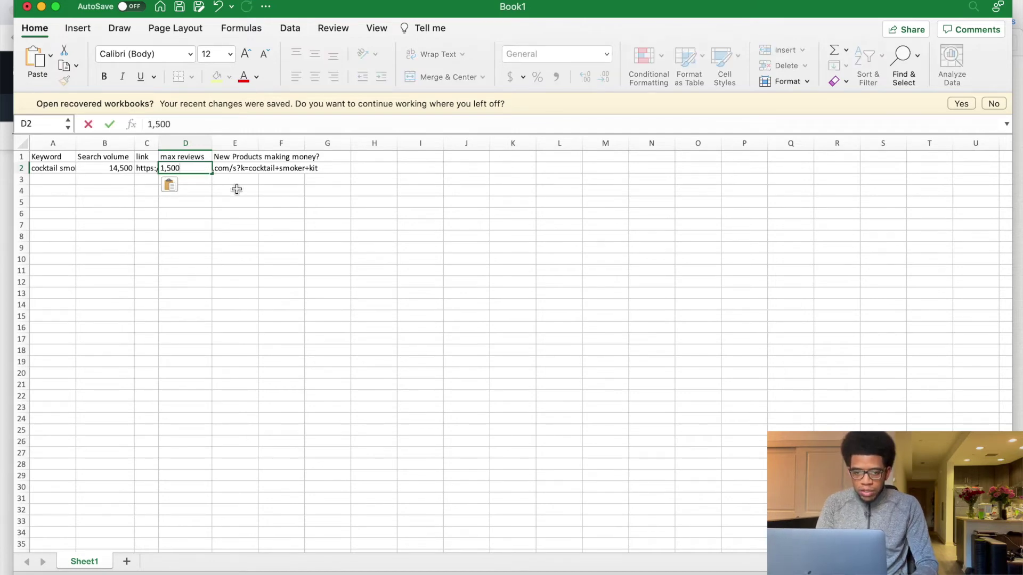
left_click(237, 189)
left_click(238, 167)
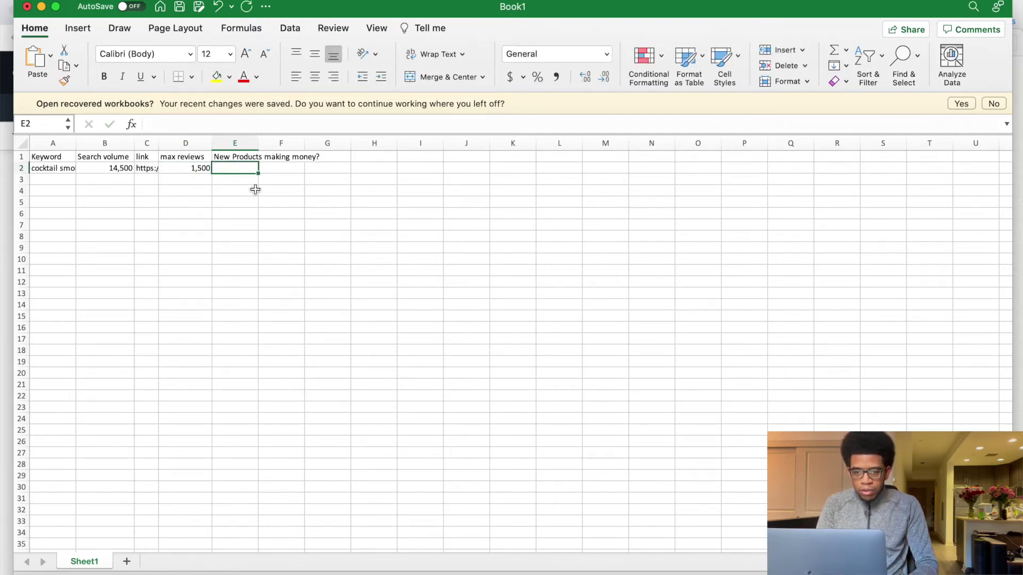
type("Y")
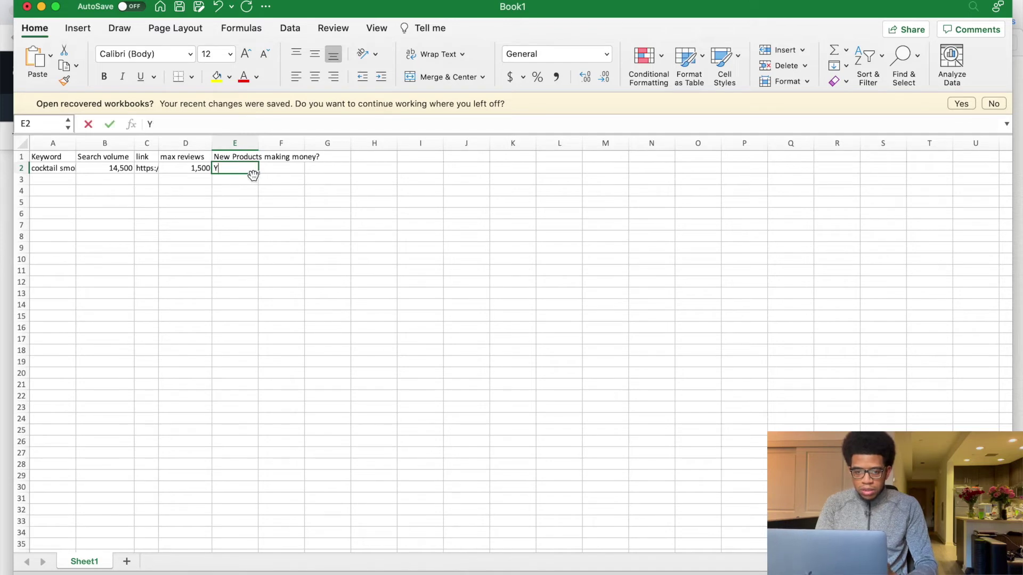
type("ES!!!!")
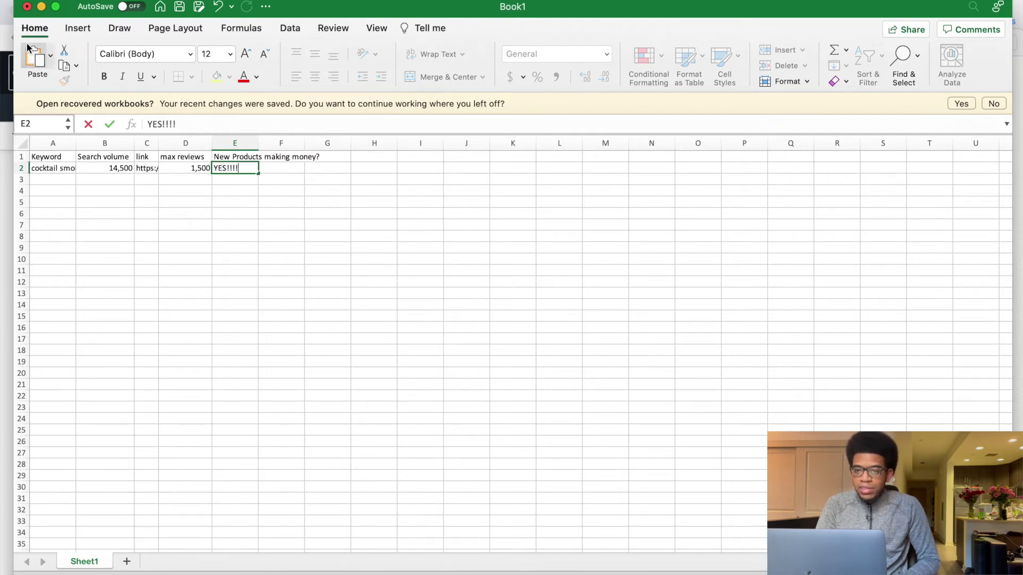
- Move the Excel window aside, review the Amazon listings for "bape hoodie" in the browser, and close that results page
left_click_drag(539, 12, 610, 12)
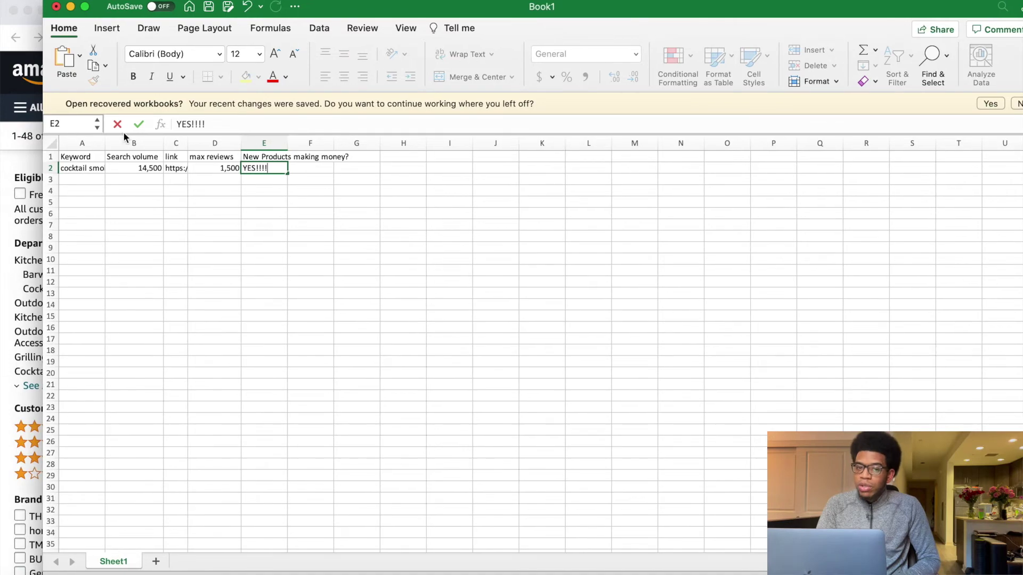
left_click(14, 168)
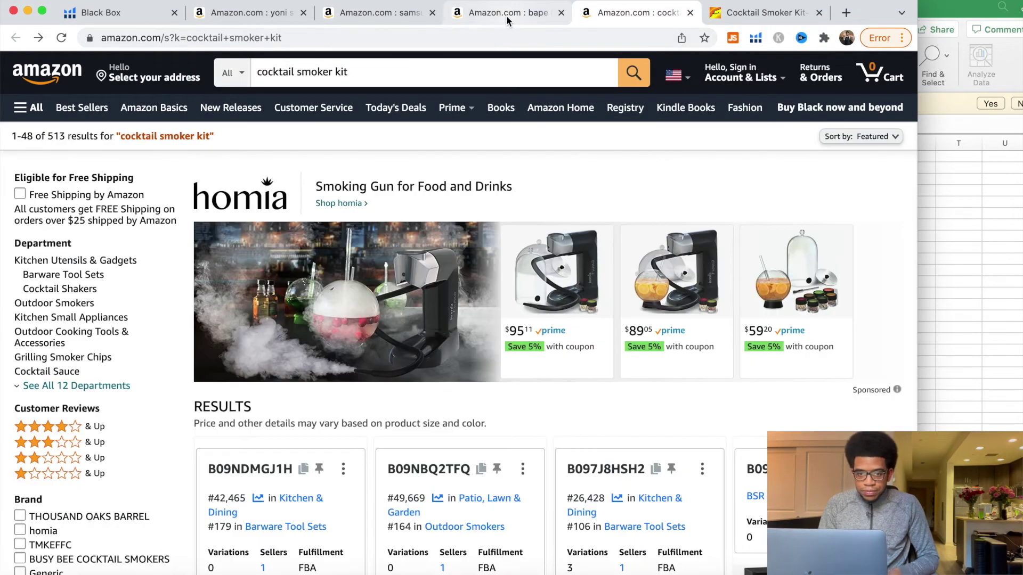
left_click(506, 15)
scroll(440, 213, "down", 7)
scroll(440, 215, "down", 6)
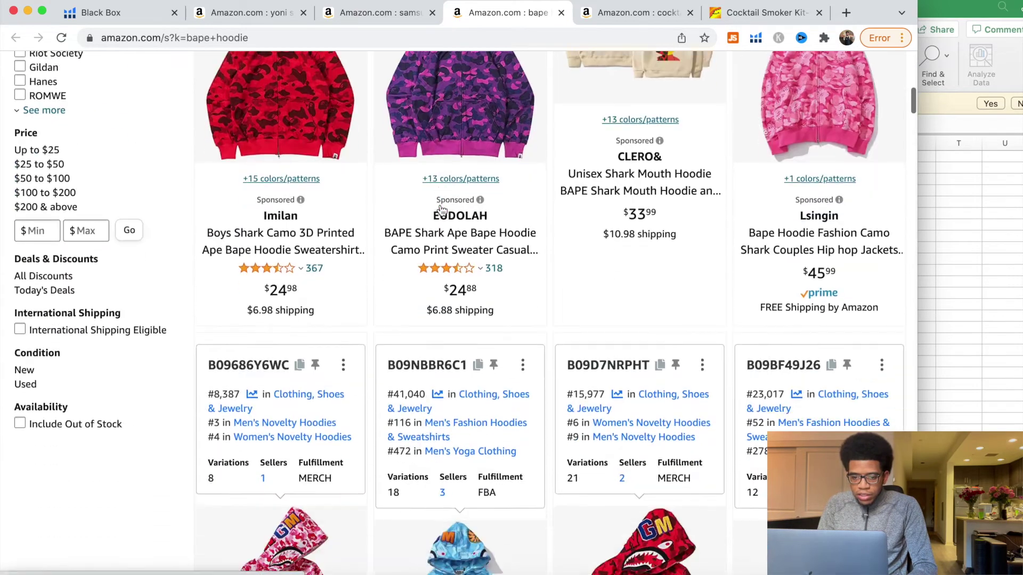
scroll(440, 210, "up", 2)
scroll(441, 210, "down", 11)
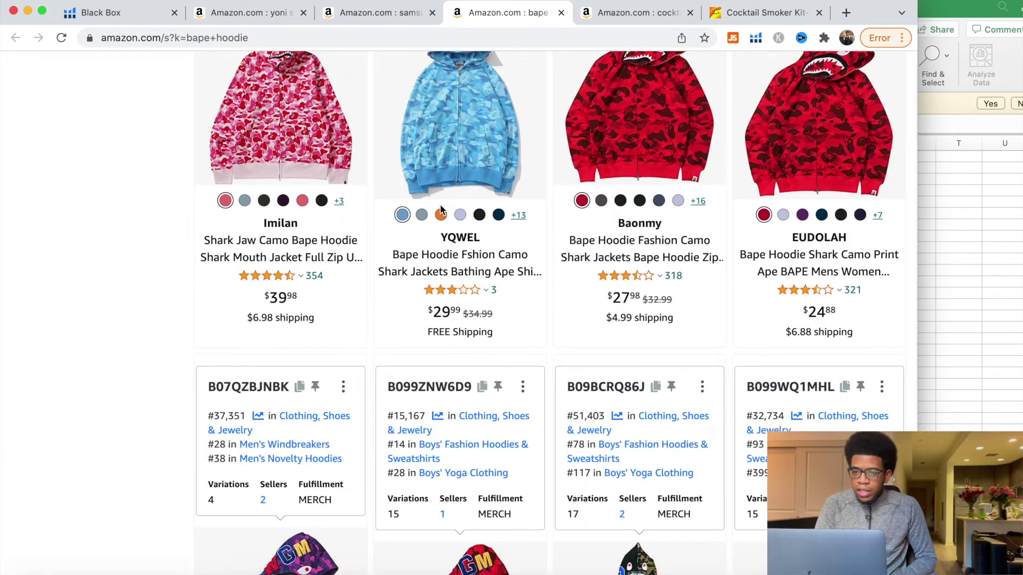
left_click(561, 13)
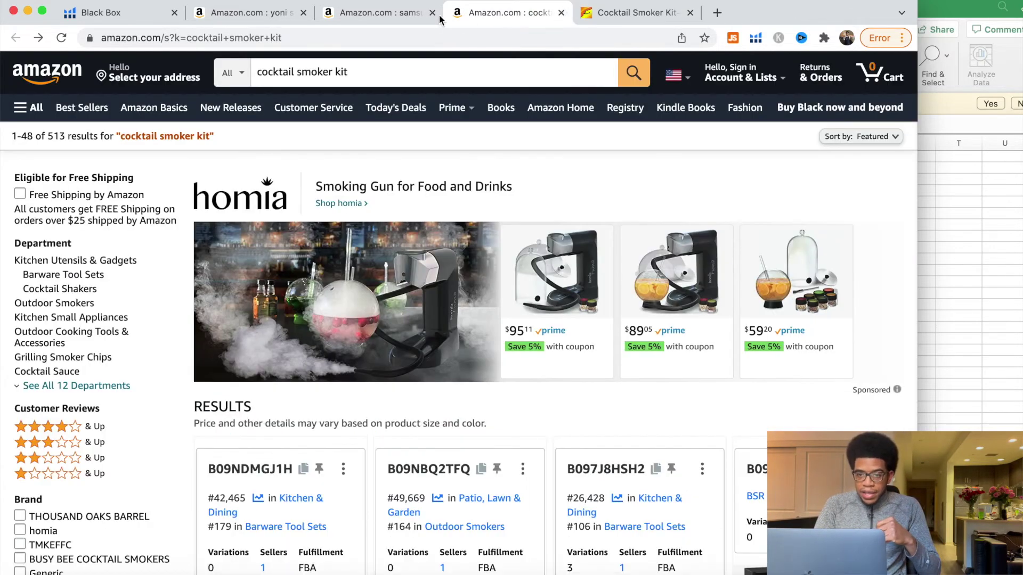
- Examine the Amazon listings for "samsung fold 3 case", including prices, review counts and BSR of the individual cases
left_click(381, 16)
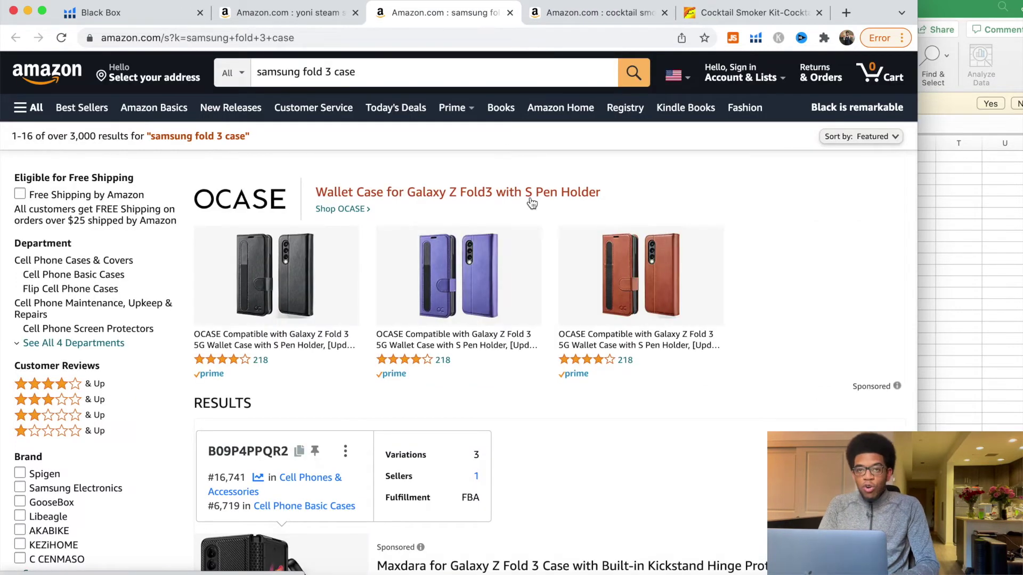
scroll(548, 243, "down", 10)
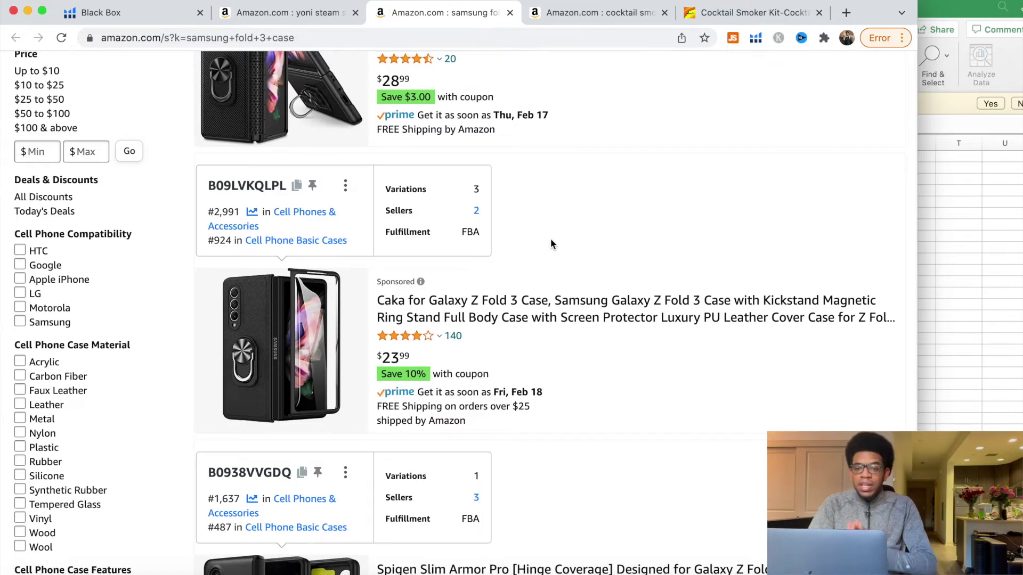
scroll(571, 260, "up", 10)
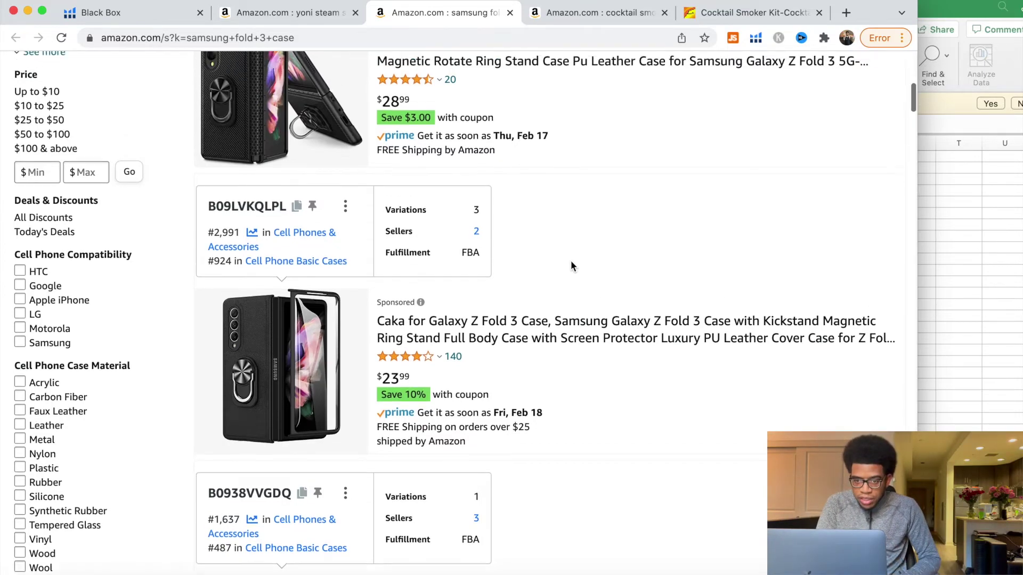
scroll(571, 260, "down", 7)
scroll(571, 264, "down", 5)
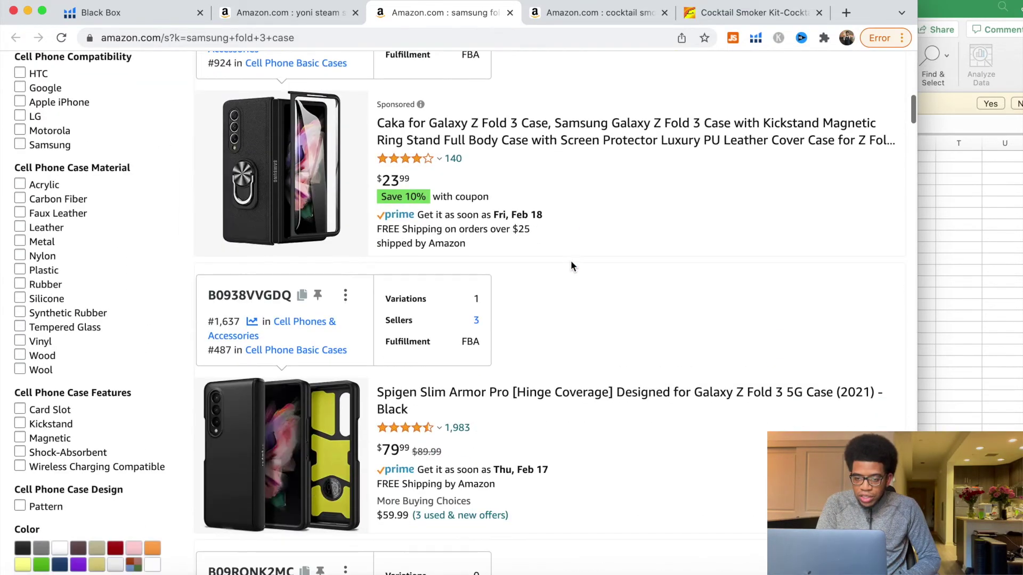
scroll(571, 263, "down", 5)
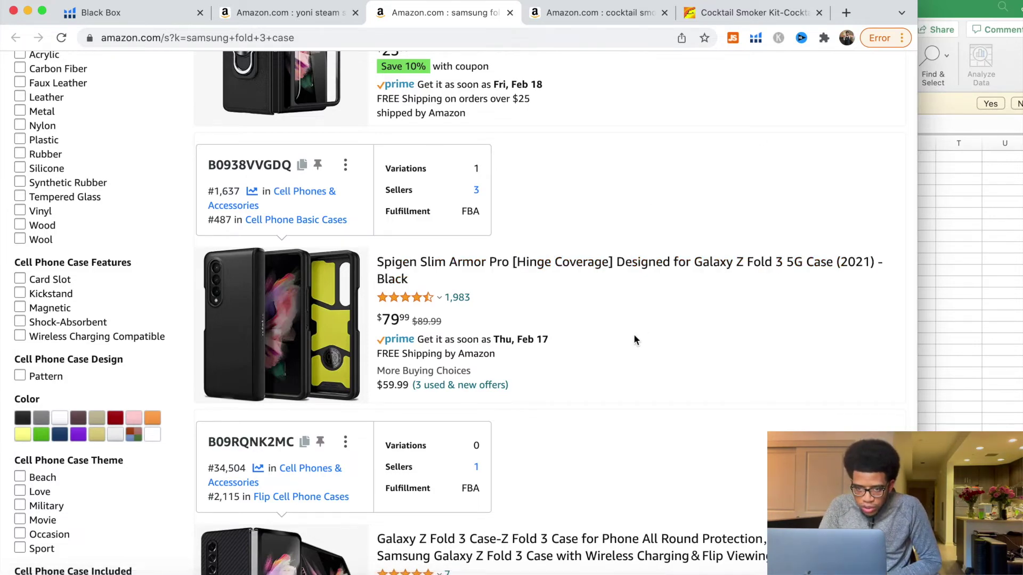
scroll(634, 339, "up", 10)
scroll(634, 338, "down", 3)
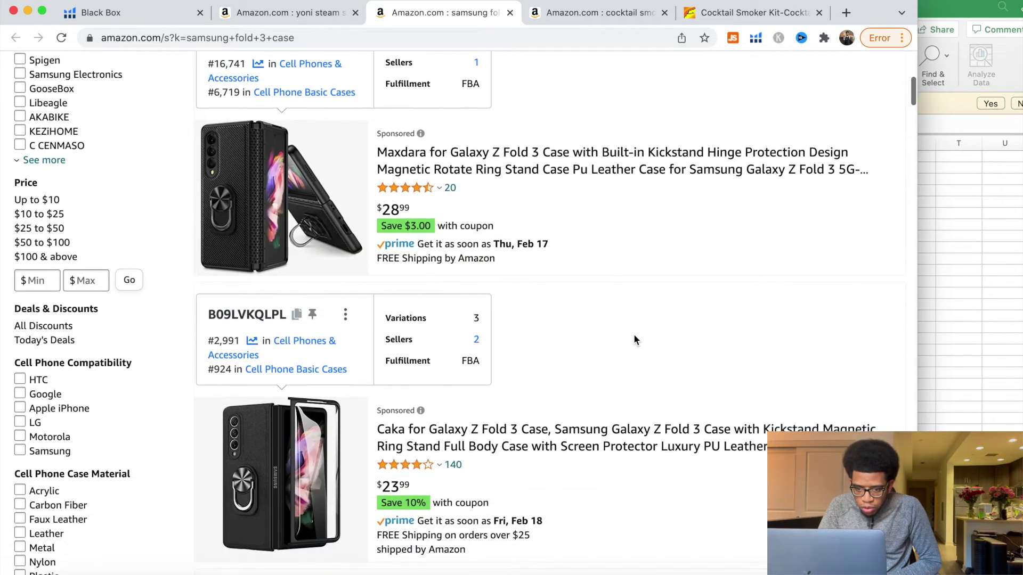
scroll(634, 340, "down", 10)
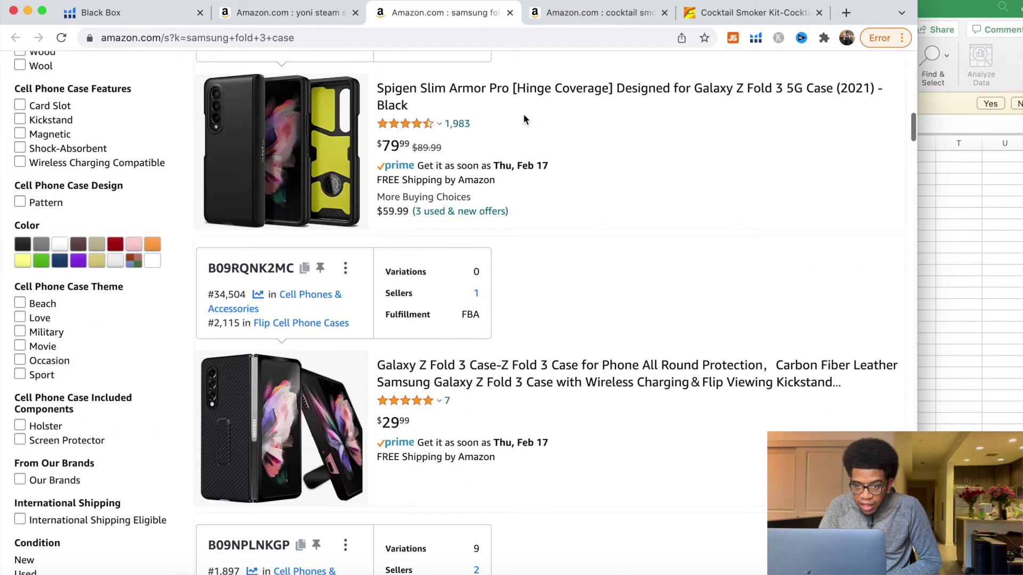
- Look further down the "samsung fold 3 case" results, comparing prices, ratings and review counts across the highly rated and own-brand sections
scroll(485, 132, "down", 4)
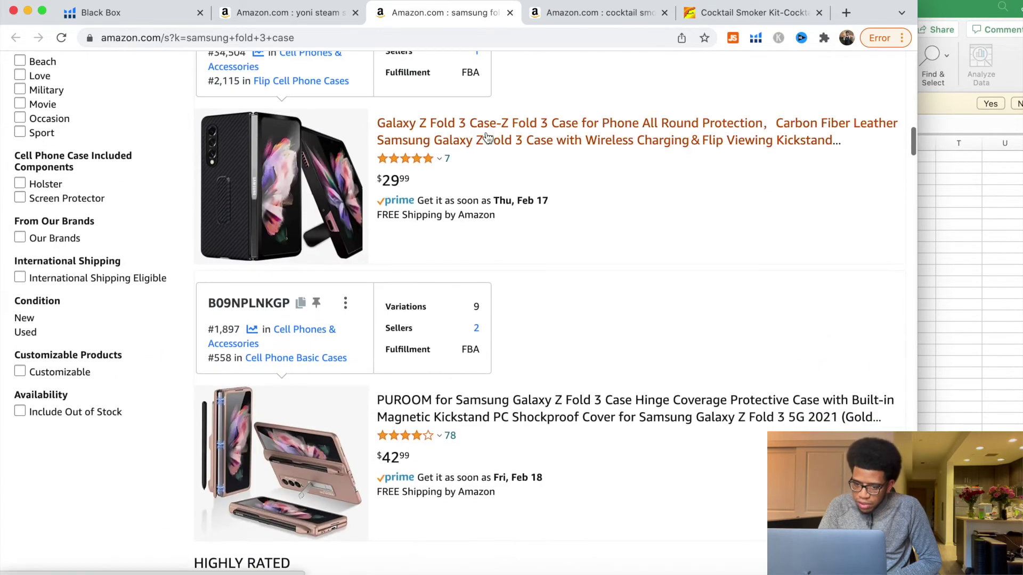
scroll(515, 298, "down", 5)
scroll(446, 240, "down", 8)
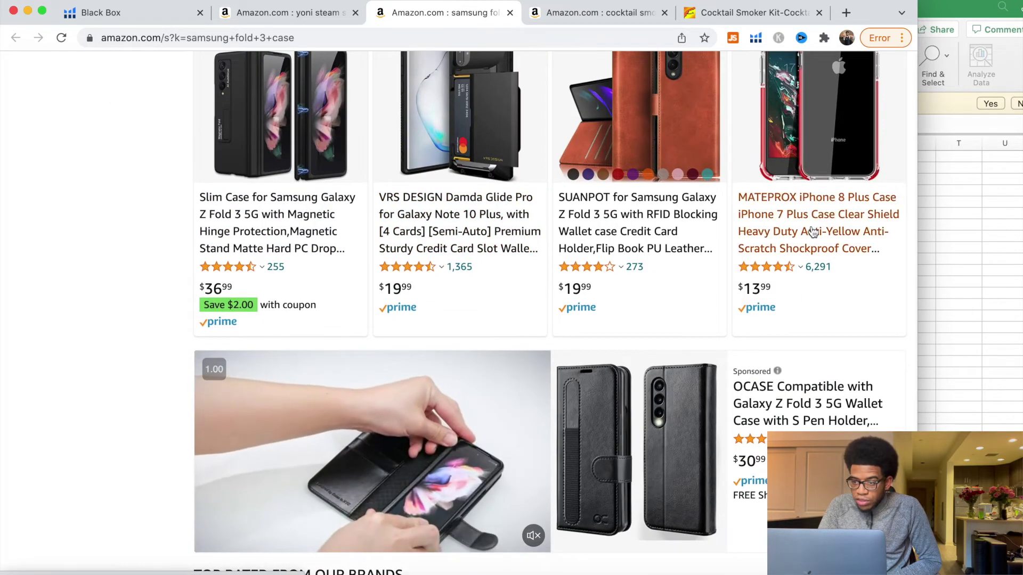
scroll(845, 247, "up", 1)
scroll(845, 246, "up", 1)
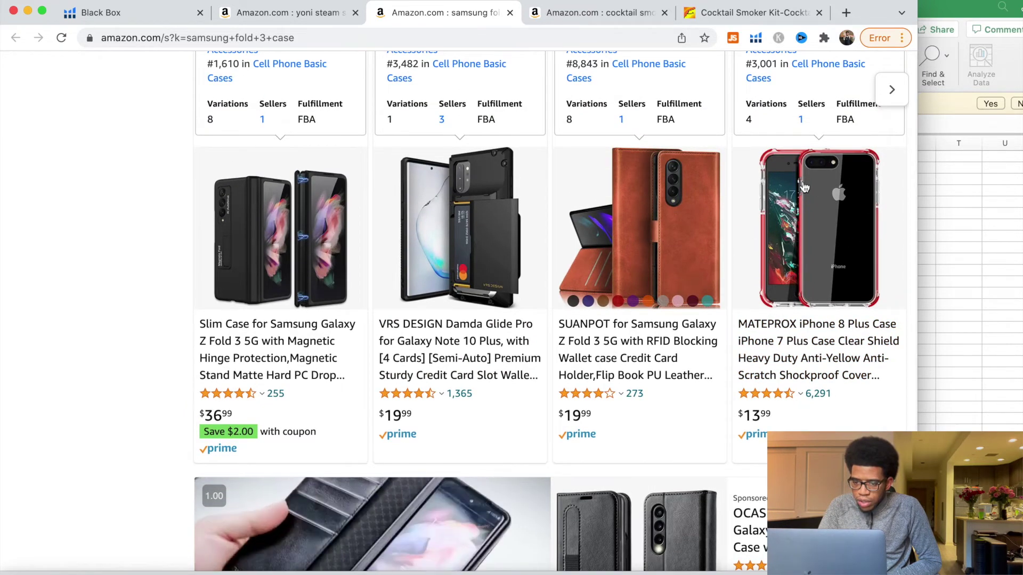
scroll(635, 393, "down", 10)
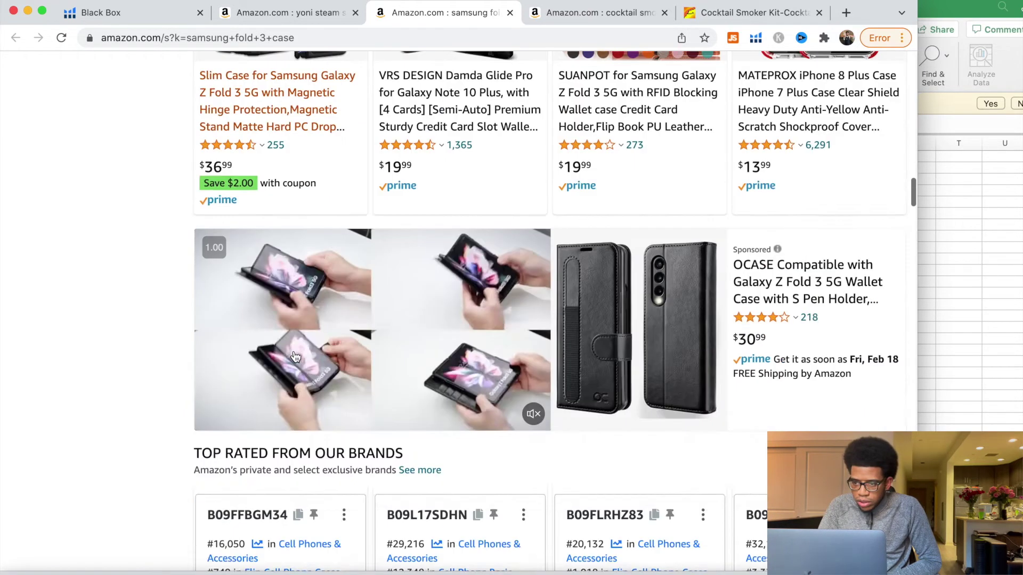
scroll(296, 357, "down", 3)
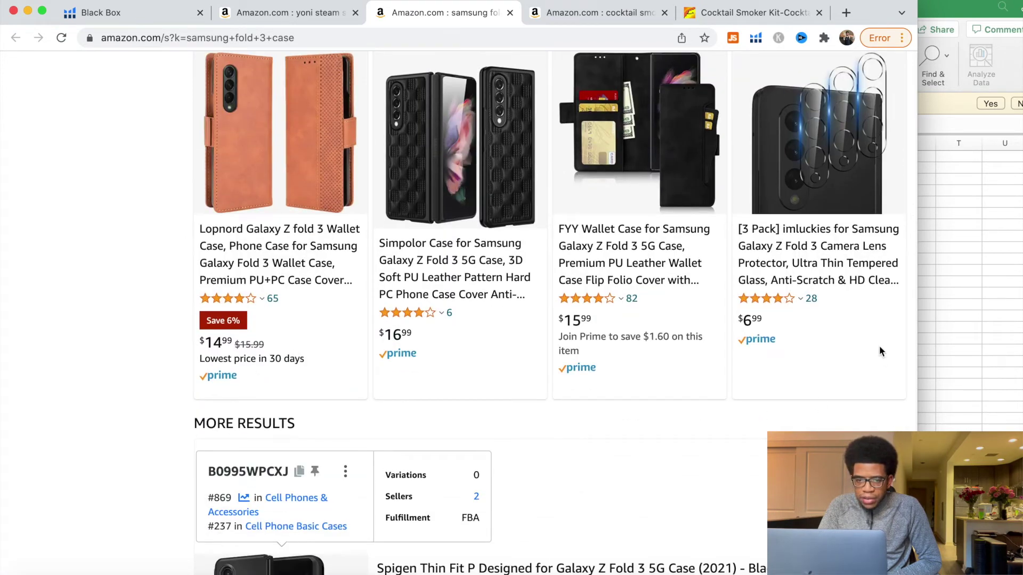
scroll(509, 370, "down", 5)
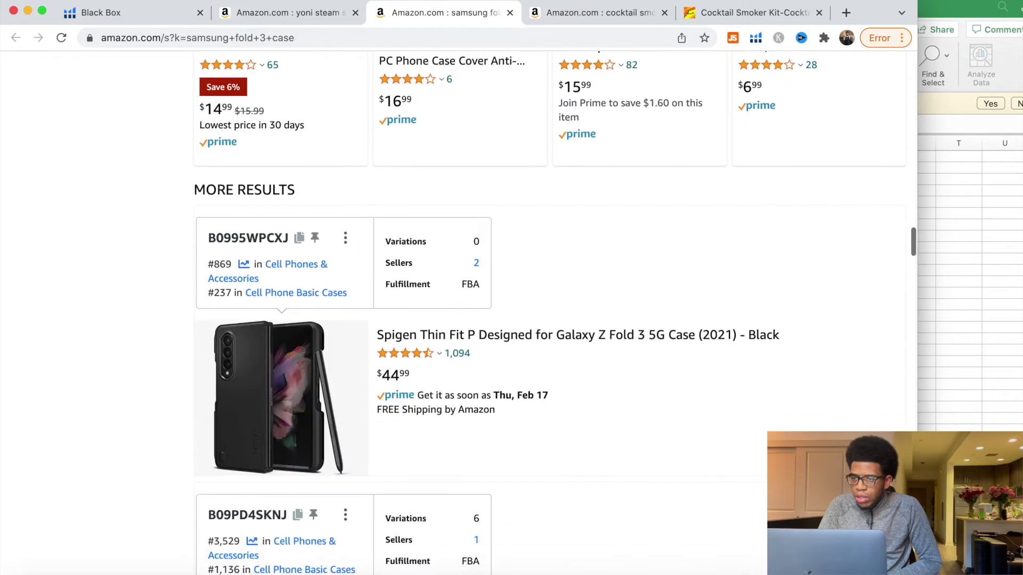
- Run Helium 10 Xray on the "samsung fold 3 case" results and check its search volume, total revenue, average price and average reviews
left_click(756, 38)
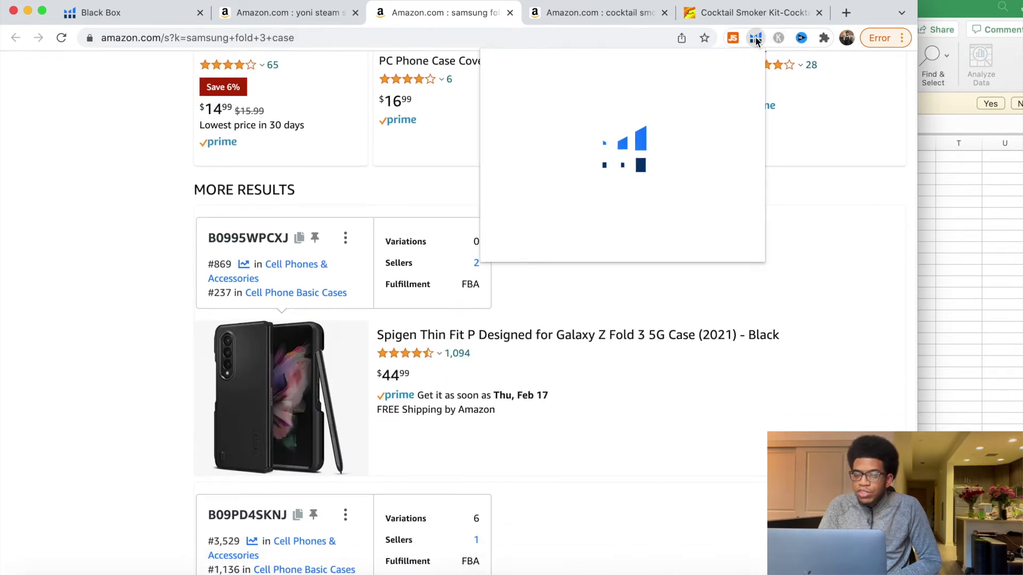
left_click(644, 170)
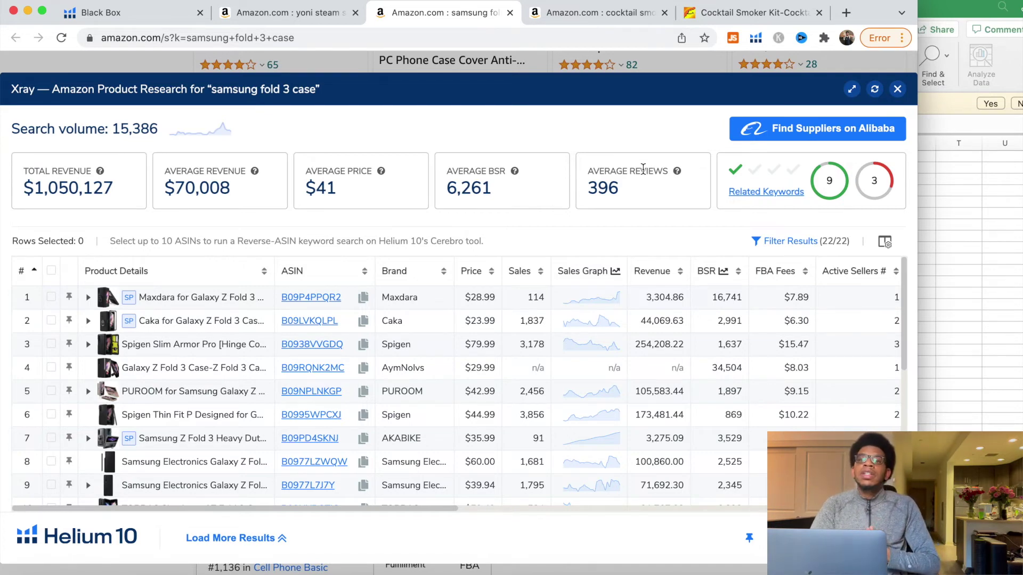
scroll(554, 309, "down", 2)
scroll(554, 319, "up", 2)
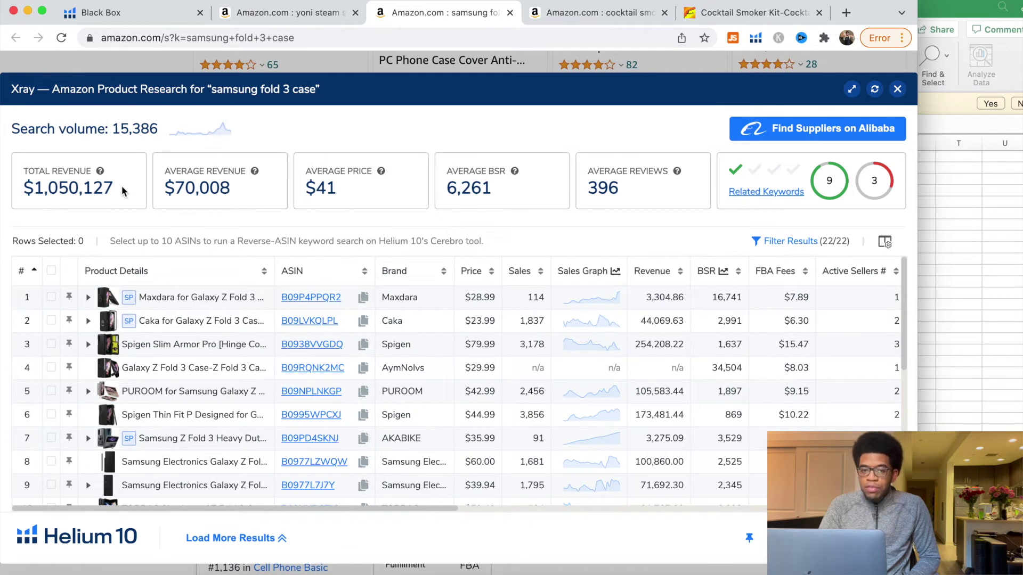
left_click_drag(118, 191, 36, 191)
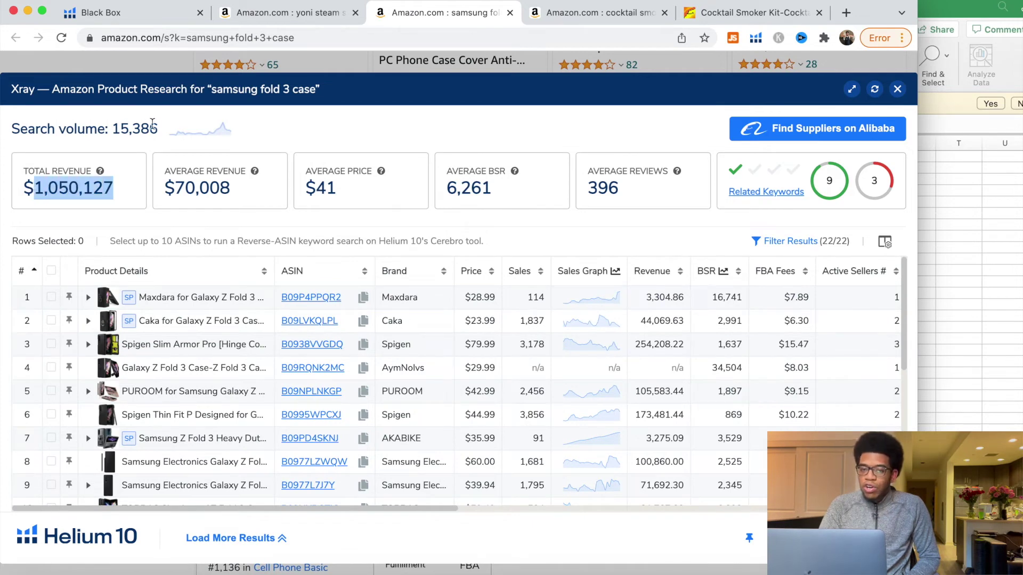
left_click_drag(158, 130, 117, 130)
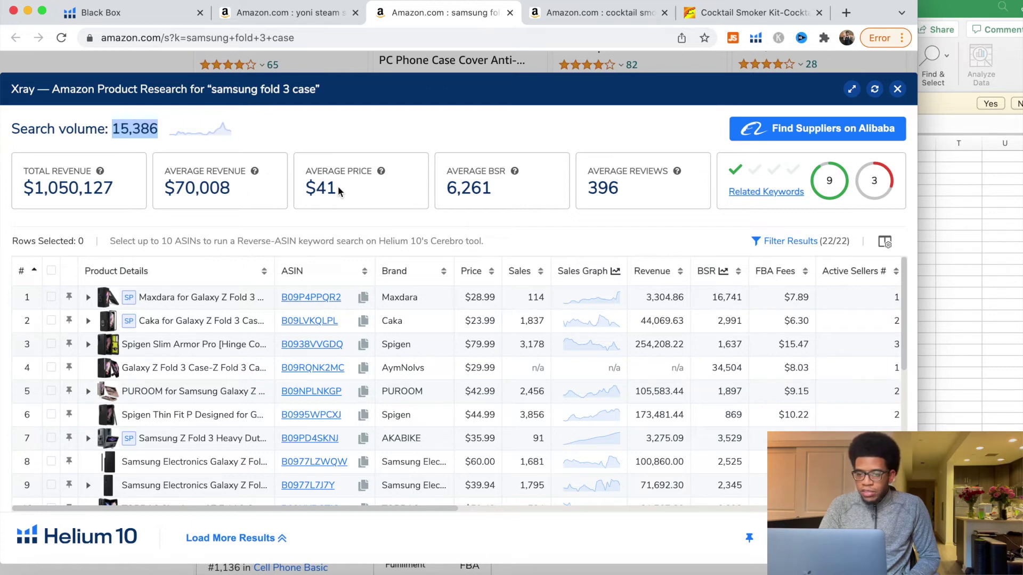
left_click_drag(339, 192, 307, 188)
left_click_drag(628, 193, 584, 190)
- Compare the monthly revenue and review count of the first dozen or so Xray products to judge how low-review listings sell
scroll(732, 338, "right", 1)
scroll(731, 339, "right", 5)
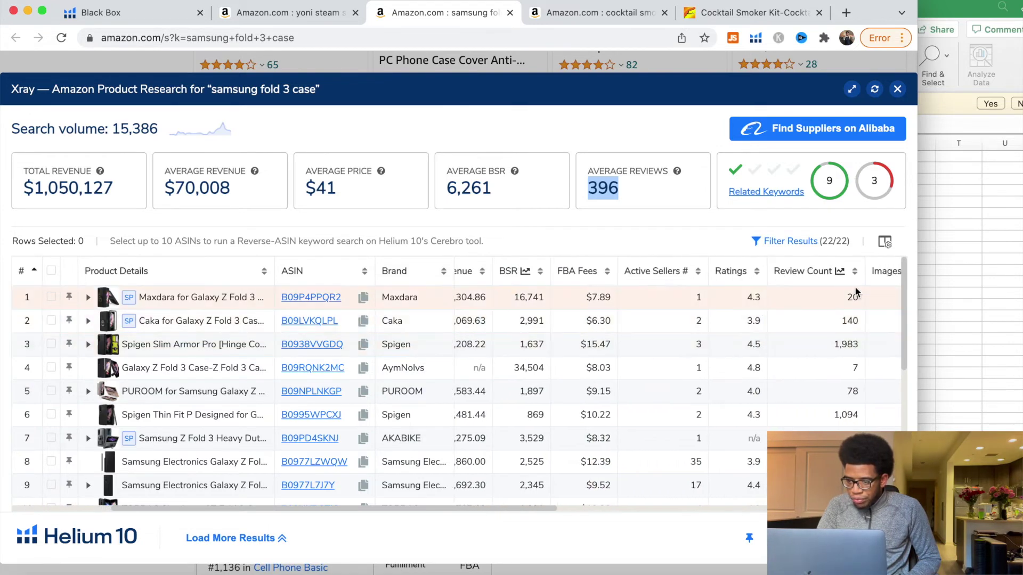
scroll(836, 298, "left", 2)
left_click(628, 415)
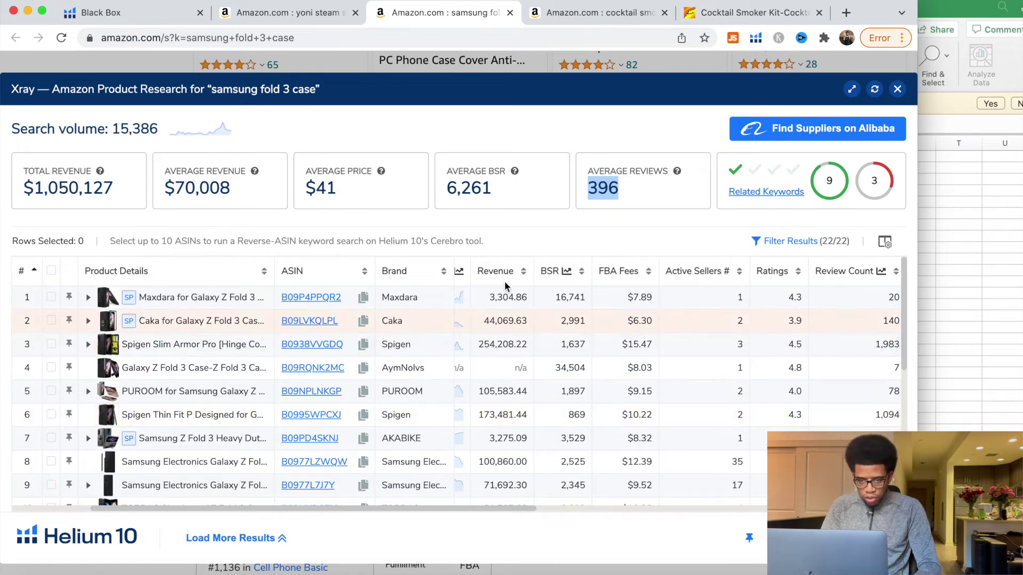
scroll(183, 326, "down", 2)
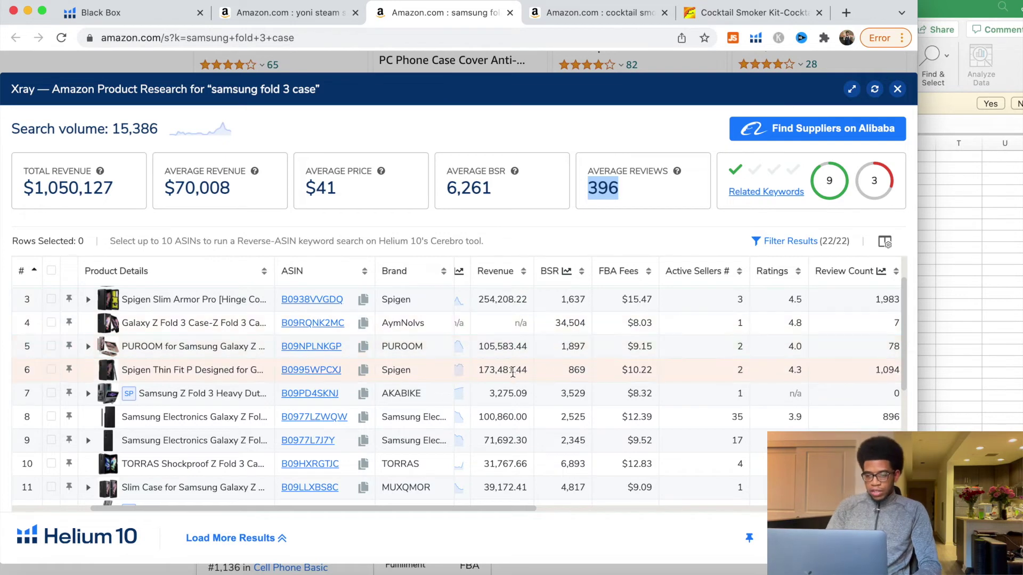
scroll(513, 373, "down", 1)
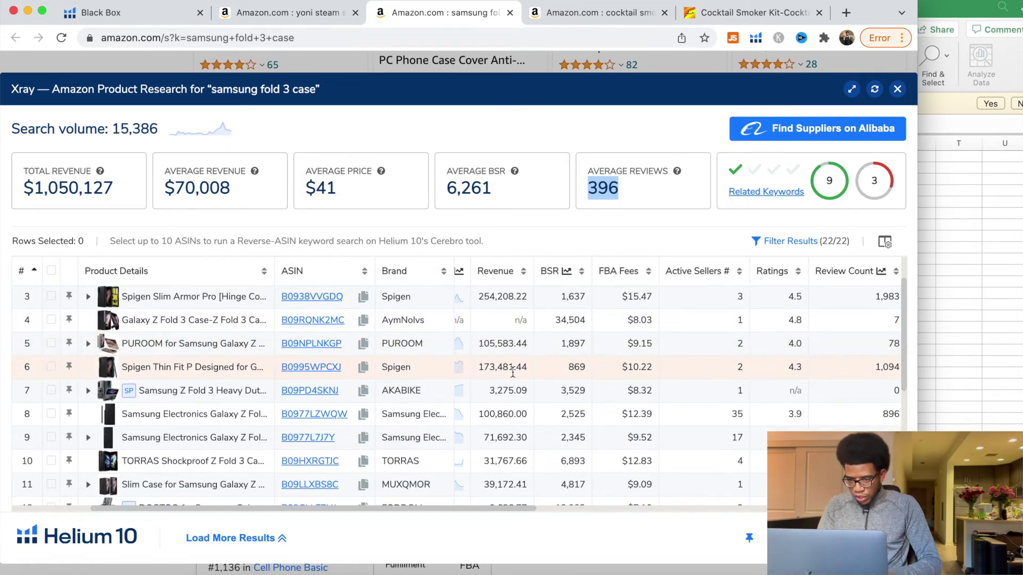
scroll(512, 373, "up", 3)
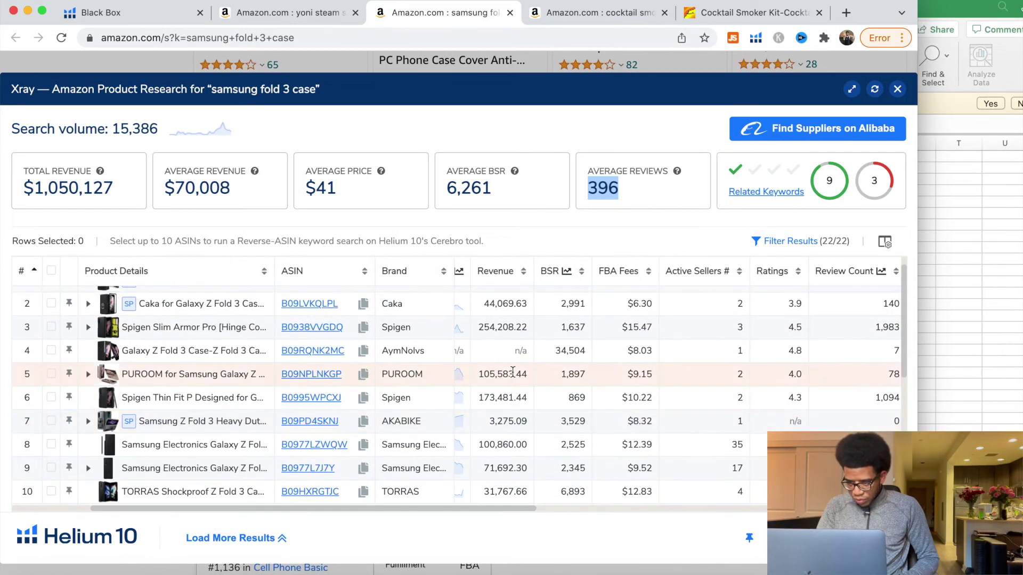
scroll(513, 373, "up", 1)
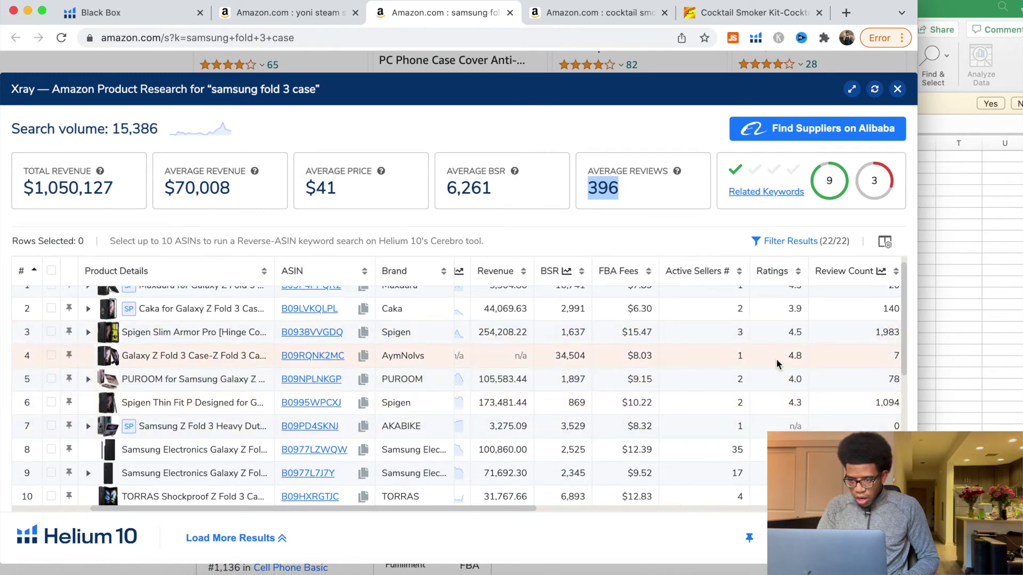
scroll(776, 364, "down", 2)
scroll(776, 364, "down", 1)
scroll(777, 363, "down", 1)
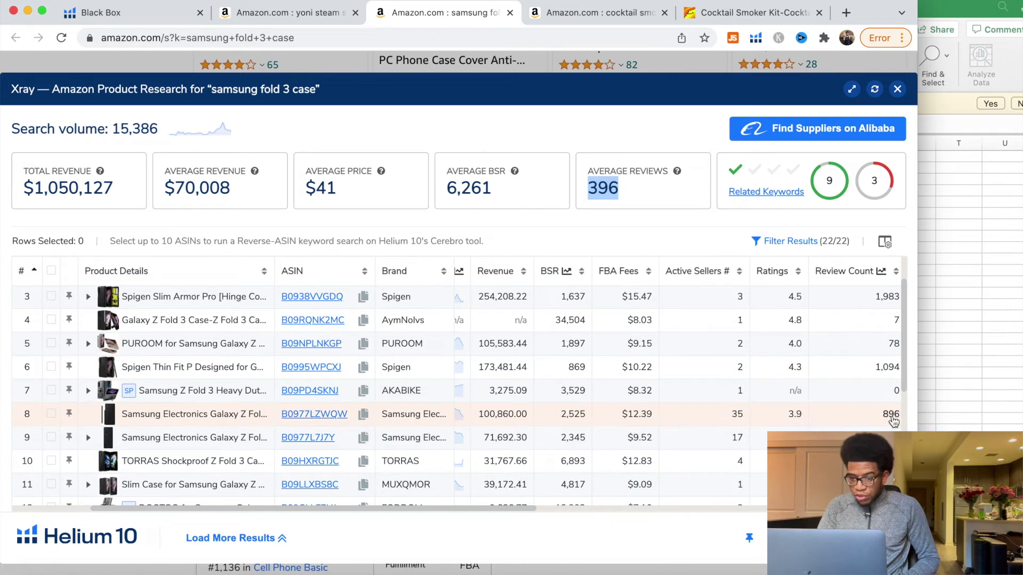
scroll(838, 418, "down", 1)
scroll(838, 418, "down", 3)
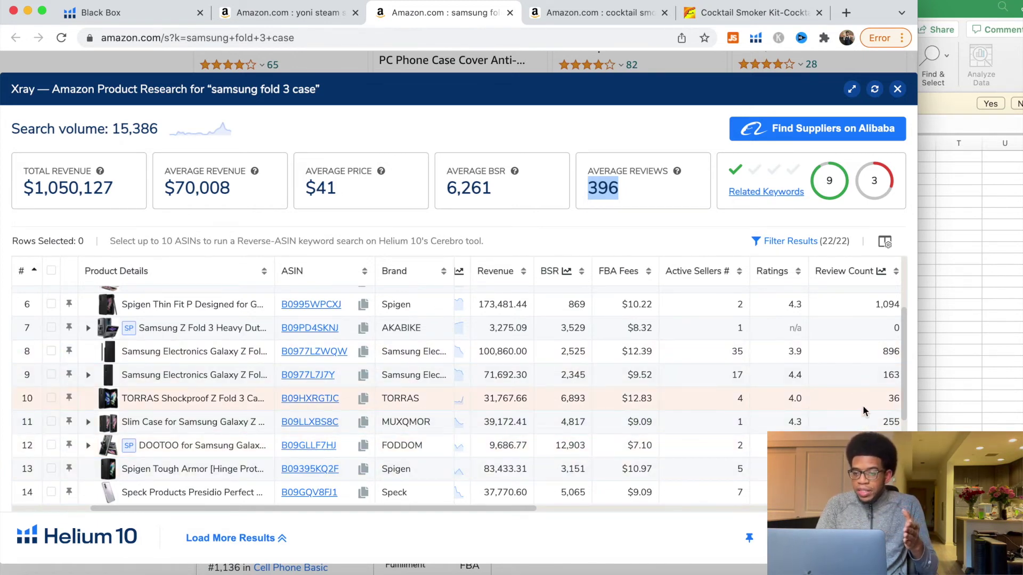
- Examine the revenue and reviews of the remaining Xray products down to the end of the list, and close Xray
scroll(502, 341, "up", 2)
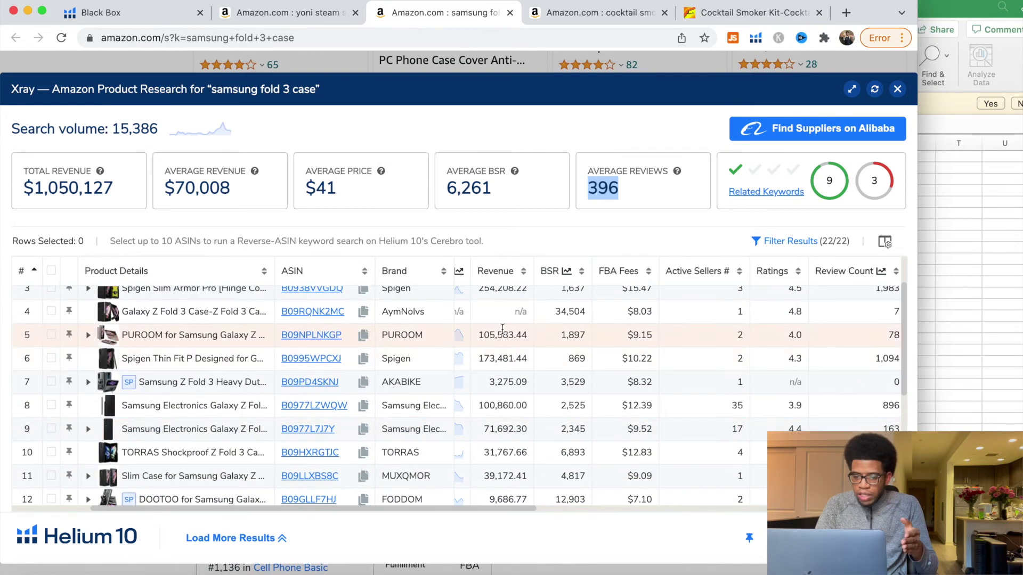
scroll(502, 373, "down", 4)
scroll(502, 423, "down", 1)
scroll(502, 418, "down", 1)
scroll(501, 418, "down", 1)
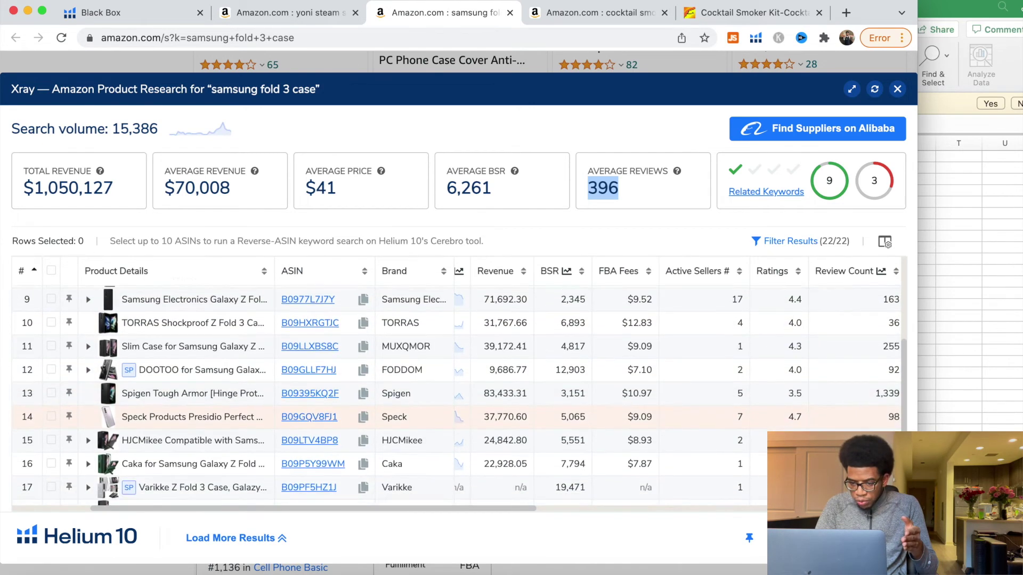
scroll(570, 428, "down", 1)
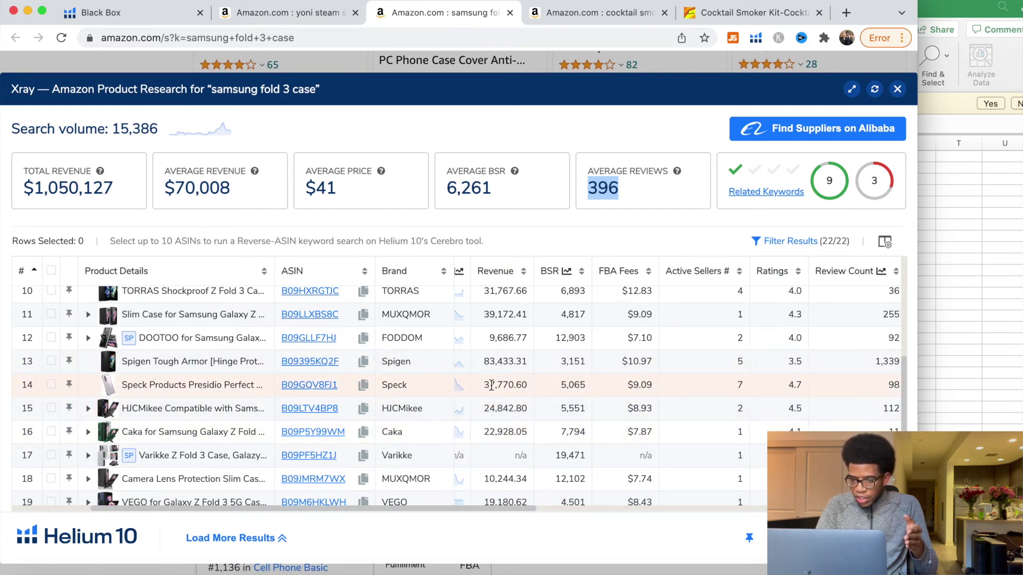
scroll(491, 385, "down", 3)
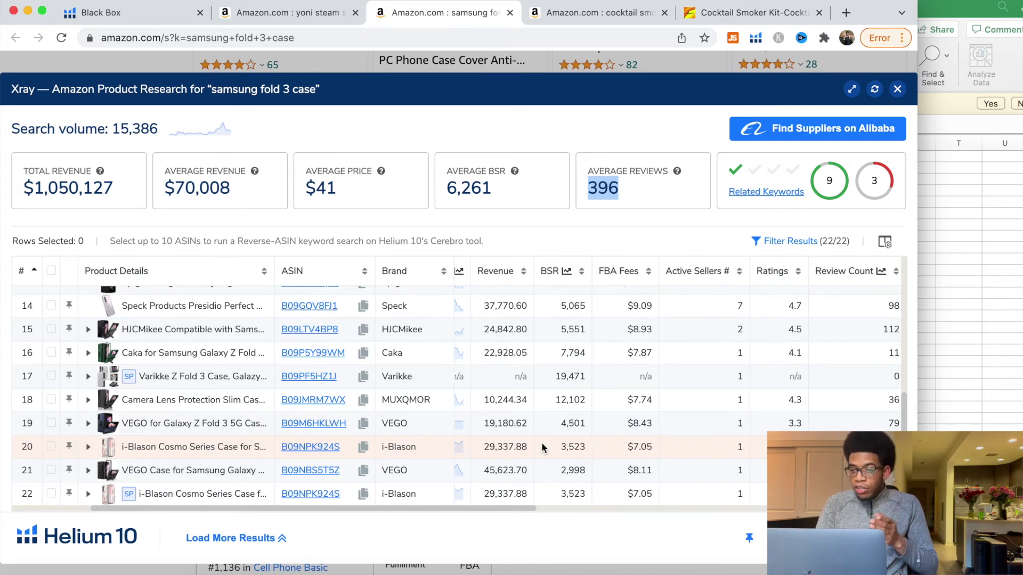
left_click(561, 15)
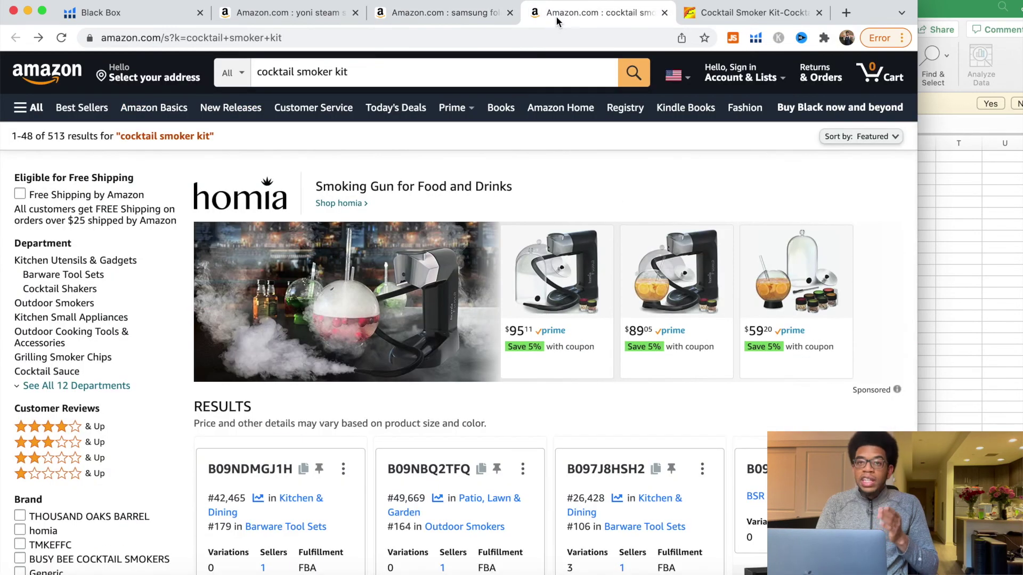
left_click(479, 14)
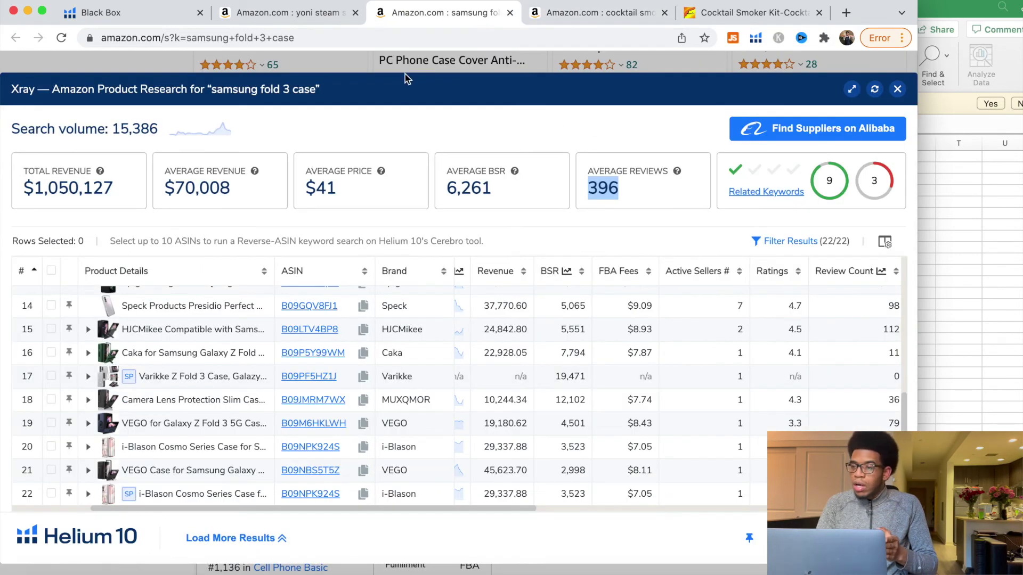
left_click(898, 89)
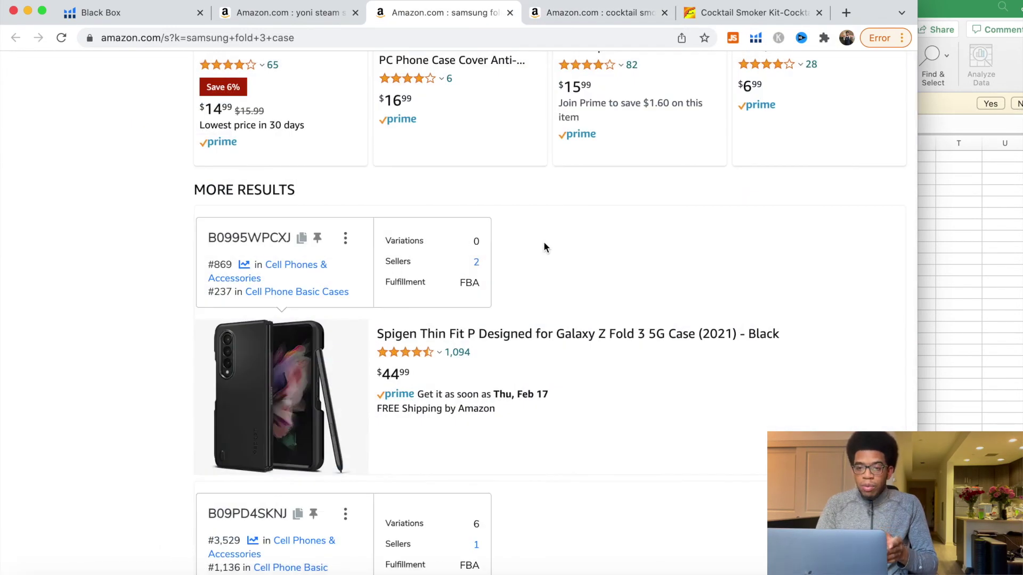
- Copy the keyword "samsung fold 3 case" from the Amazon search into keyword cell A3 of the Excel sheet
scroll(544, 245, "up", 15)
left_click(388, 74)
key("cmd+c")
left_click(947, 226)
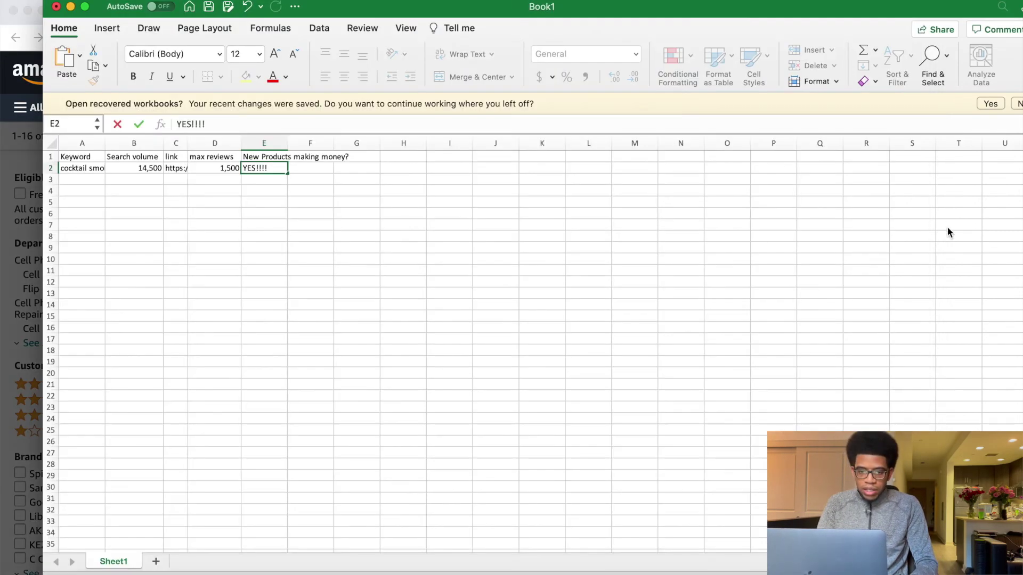
left_click(80, 179)
key("cmd+v")
- Enter 15,000 as the search volume in cell B3 for the samsung fold 3 case row
left_click(140, 181)
key("super+Tab")
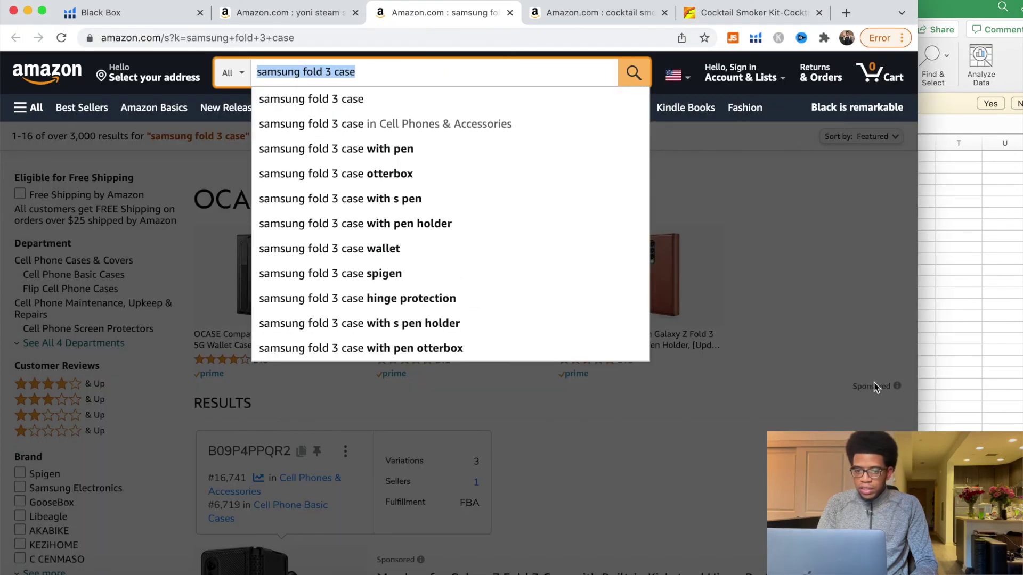
left_click(957, 360)
type("15")
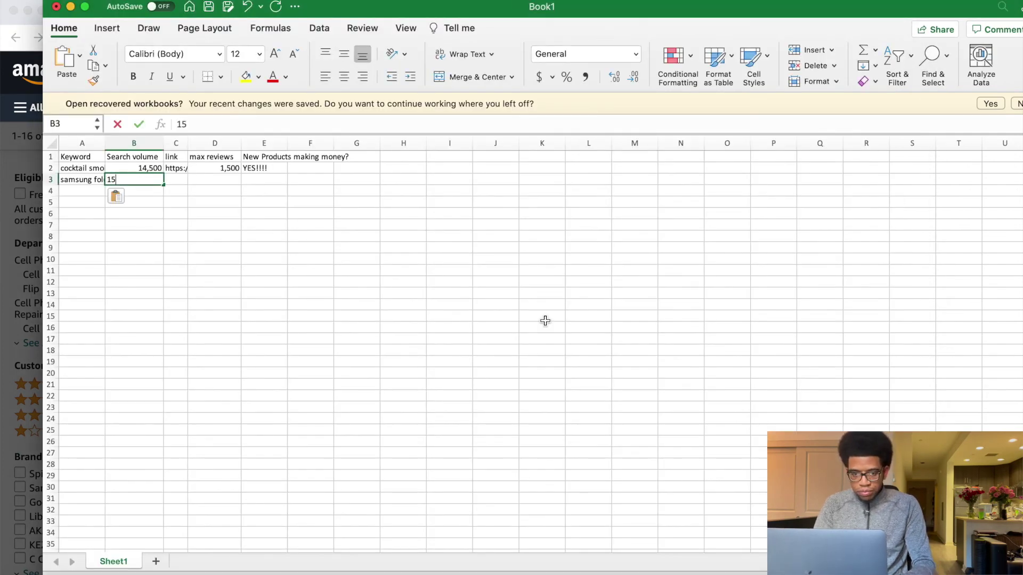
type(",000")
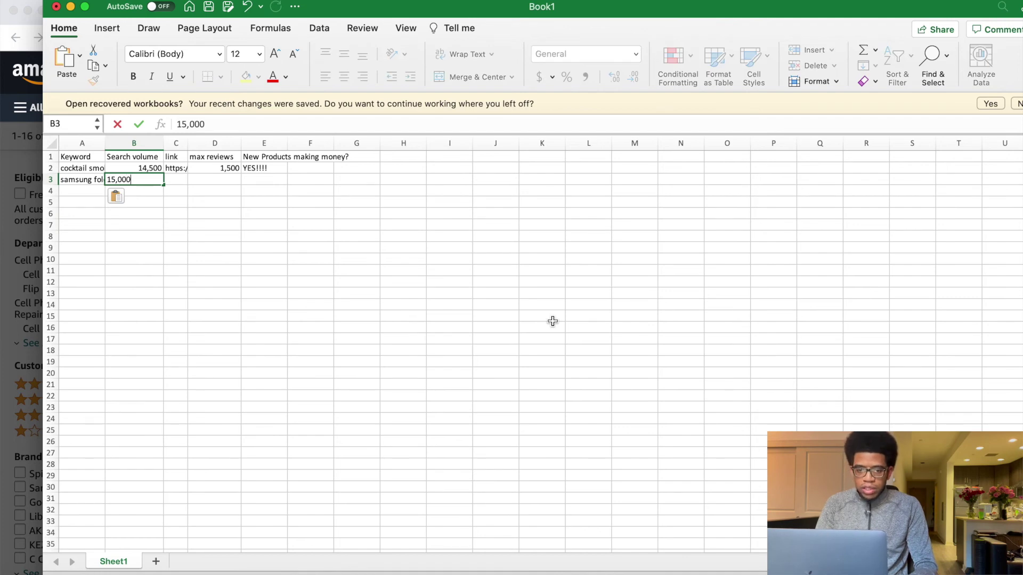
left_click(171, 181)
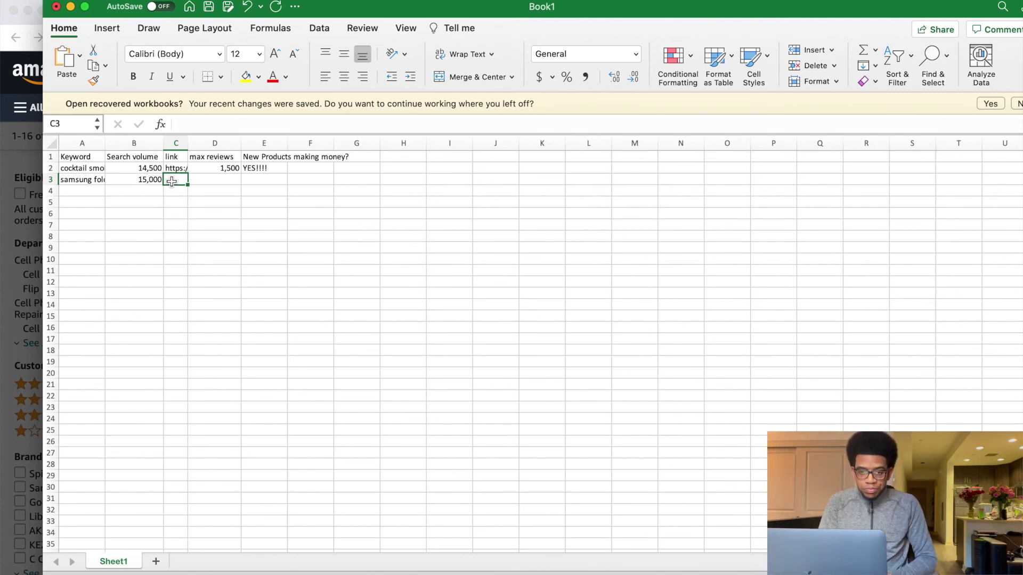
- Minimize the Excel workbook and go back to the keyword search filters of Helium 10 Black Box in the browser
left_click(70, 7)
left_click(158, 16)
scroll(347, 197, "up", 2)
scroll(347, 192, "up", 15)
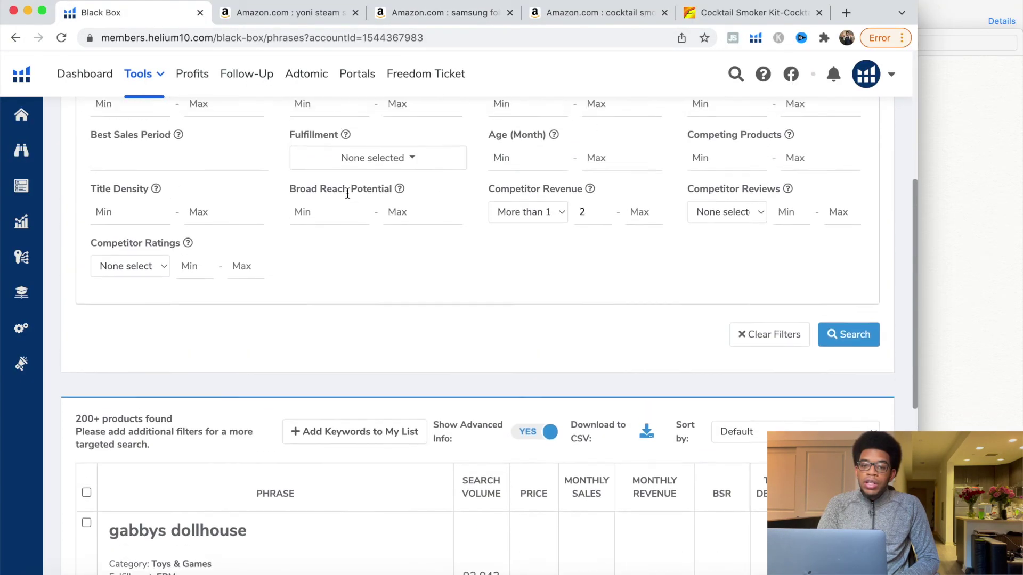